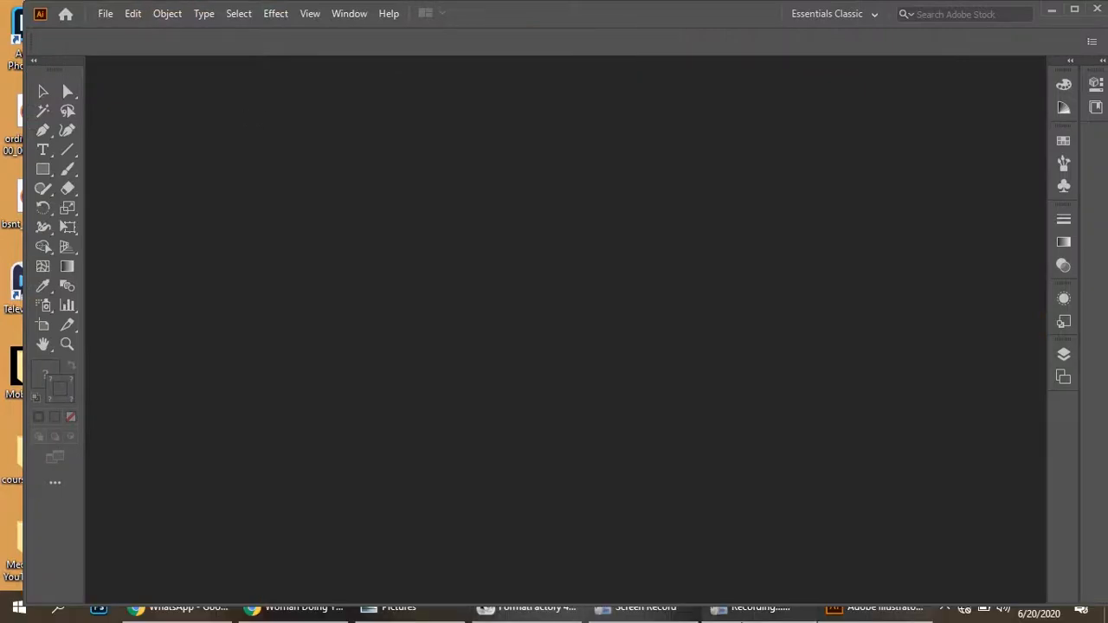
Step: Open the photo woman-doing-yoga-inside-a-room-3094215.jpg from the Downloads folder in Illustrator
{"action": "left_click", "coordinate": [394, 608]}
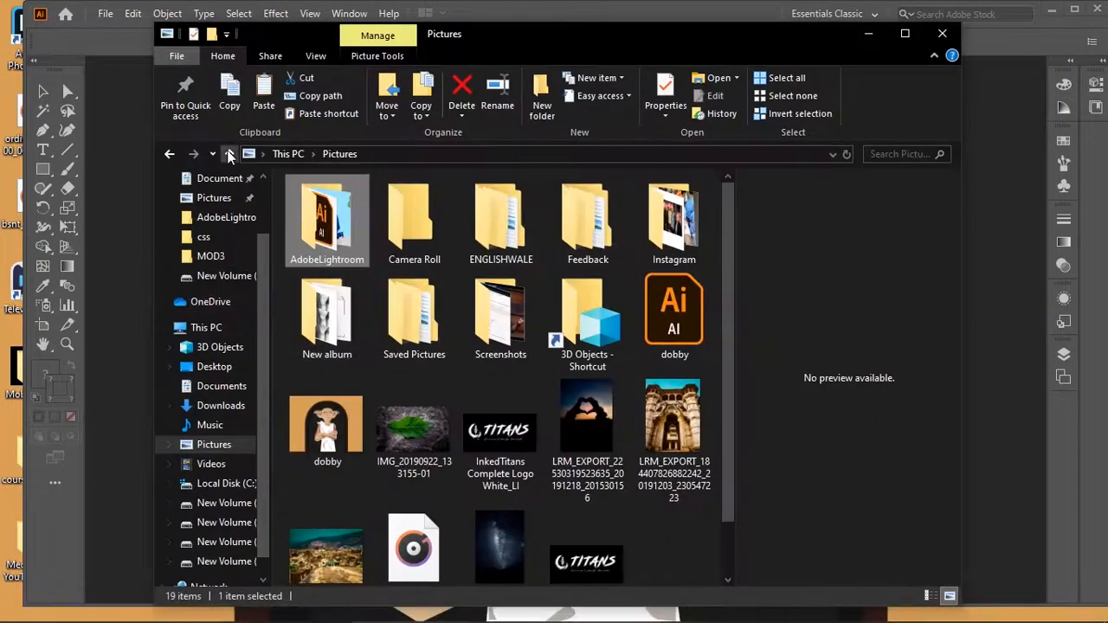
{"action": "left_click", "coordinate": [227, 406]}
{"action": "left_click_drag", "start_coordinate": [319, 226], "coordinate": [508, 290]}
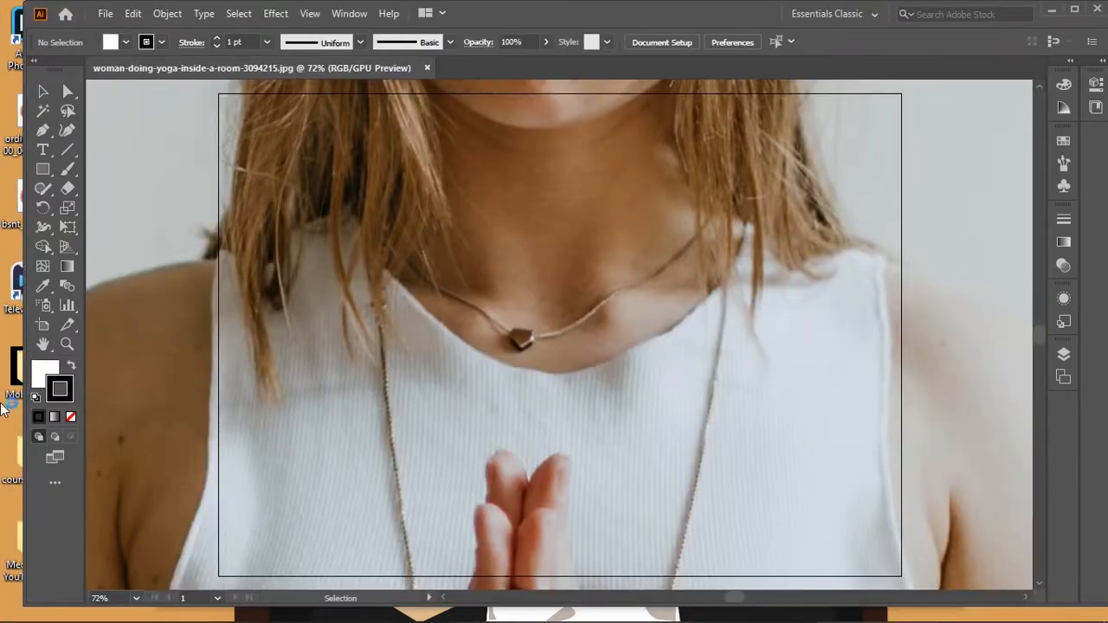
Step: Scale the oversized yoga photo down to about the artboard's height and center it on the artboard
{"action": "left_click", "coordinate": [422, 357], "text": "alt"}
{"action": "left_click", "coordinate": [655, 388], "text": "alt"}
{"action": "left_click", "coordinate": [501, 371], "text": "alt"}
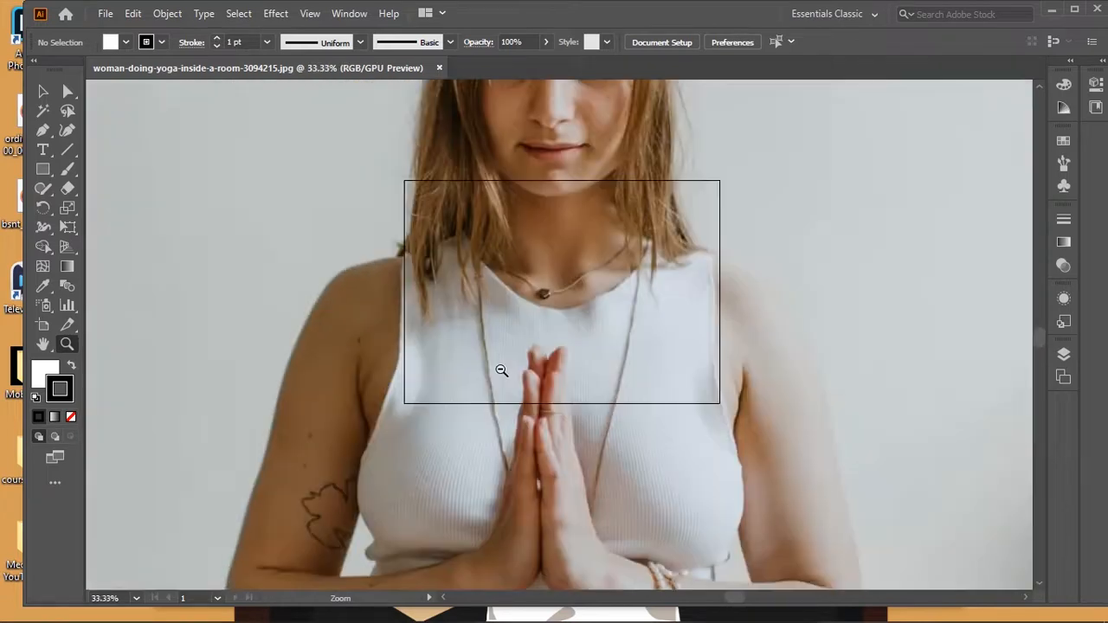
{"action": "left_click", "coordinate": [550, 371], "text": "alt"}
{"action": "left_click", "coordinate": [563, 367], "text": "alt"}
{"action": "left_click", "coordinate": [611, 360], "text": "alt"}
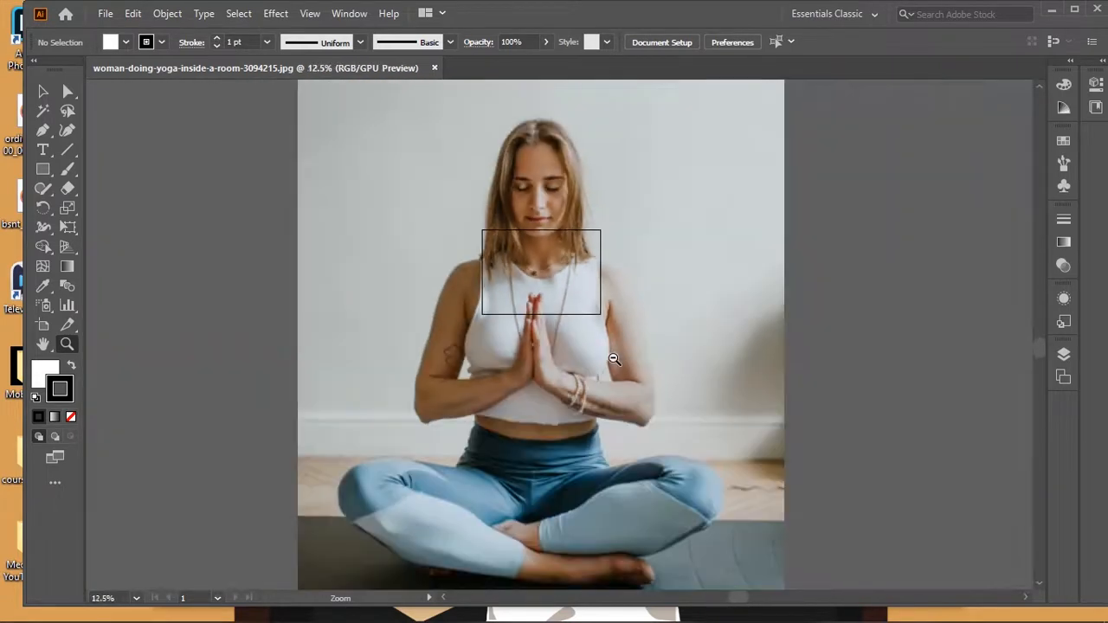
{"action": "left_click", "coordinate": [613, 359], "text": "alt"}
{"action": "left_click", "coordinate": [546, 346], "text": "alt"}
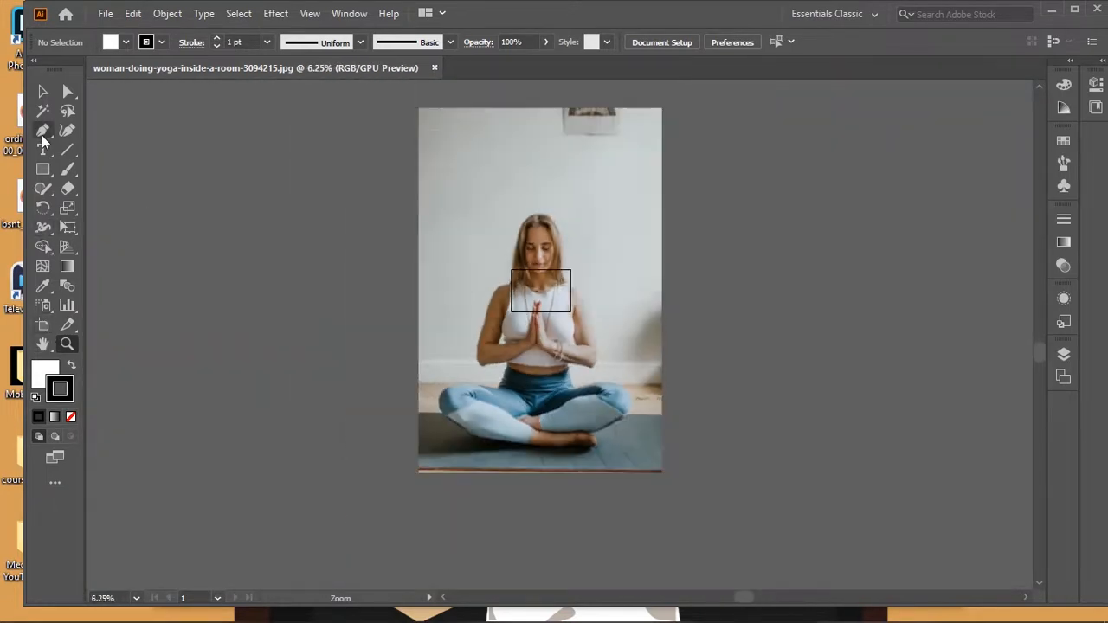
{"action": "left_click", "coordinate": [43, 91]}
{"action": "left_click_drag", "start_coordinate": [538, 107], "coordinate": [539, 135]}
{"action": "left_click_drag", "start_coordinate": [418, 137], "coordinate": [538, 296]}
{"action": "left_click_drag", "start_coordinate": [561, 341], "coordinate": [544, 310]}
{"action": "left_click_drag", "start_coordinate": [523, 264], "coordinate": [567, 284]}
{"action": "left_click", "coordinate": [653, 287]}
{"action": "key", "text": "z"}
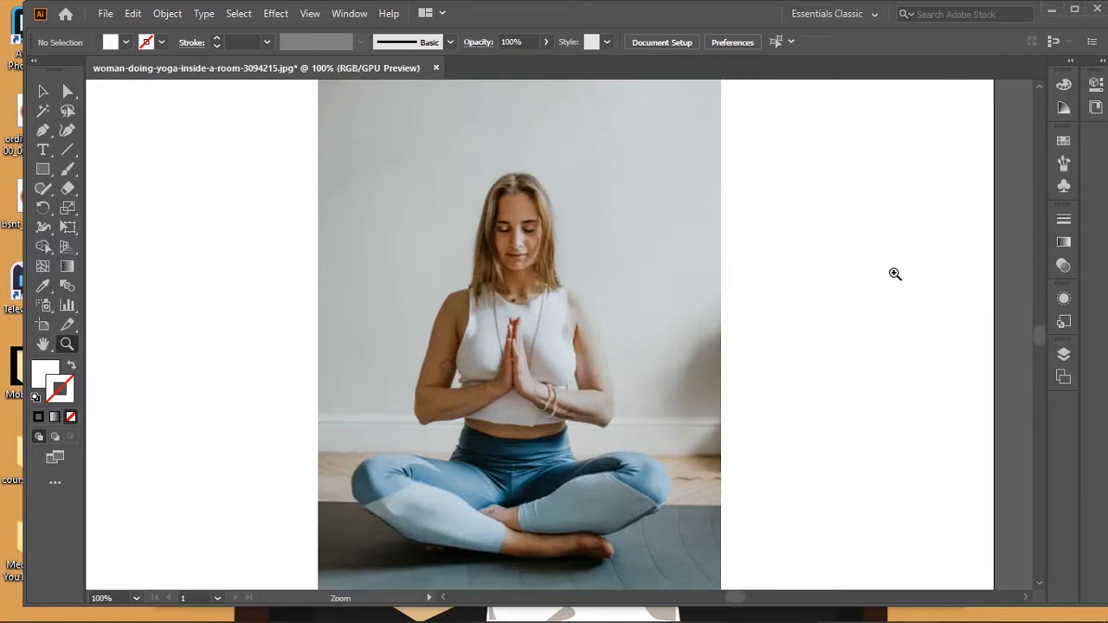
Step: Convert Layer 1 with the photo into a locked, dimmed template layer and add a new layer above it
{"action": "left_click", "coordinate": [1061, 351]}
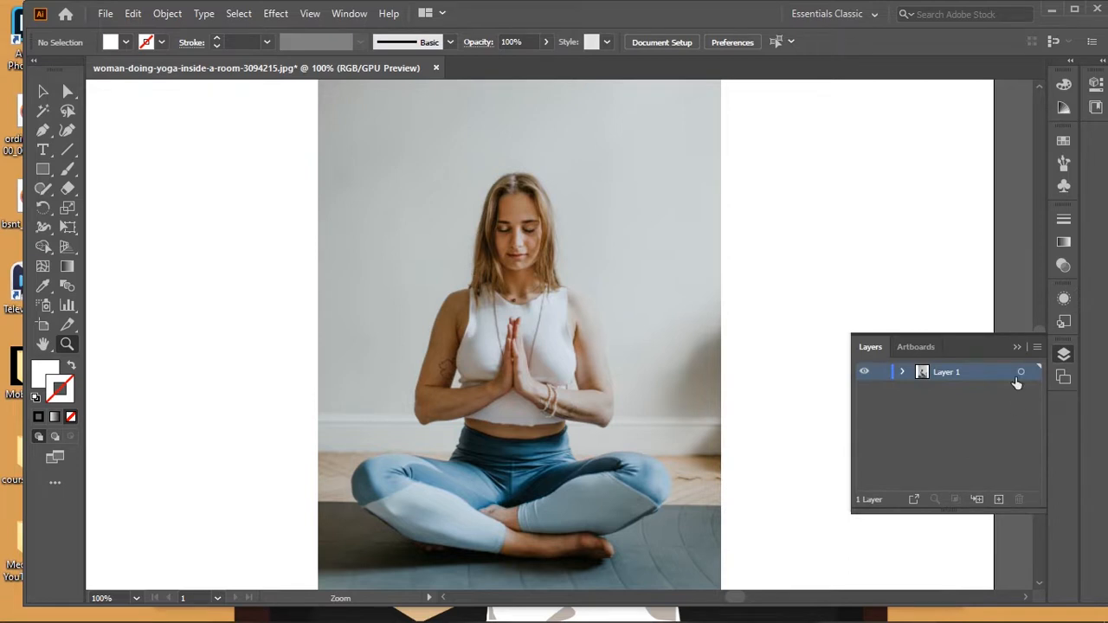
{"action": "left_click", "coordinate": [1039, 347]}
{"action": "left_click", "coordinate": [887, 511]}
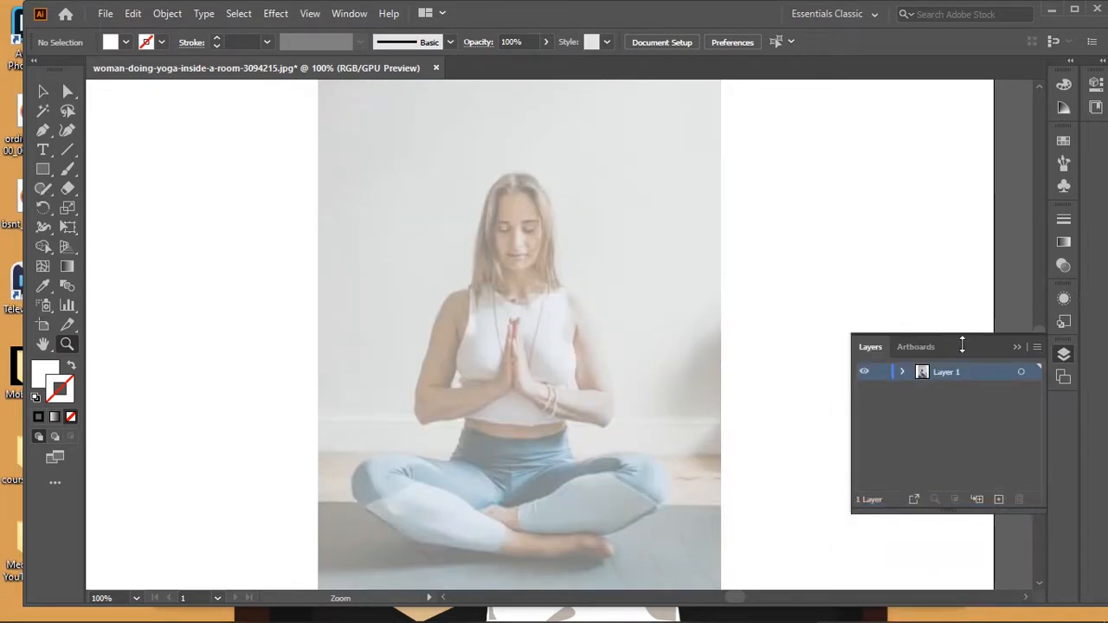
{"action": "key", "text": "ctrl+plus"}
{"action": "left_click", "coordinate": [998, 500]}
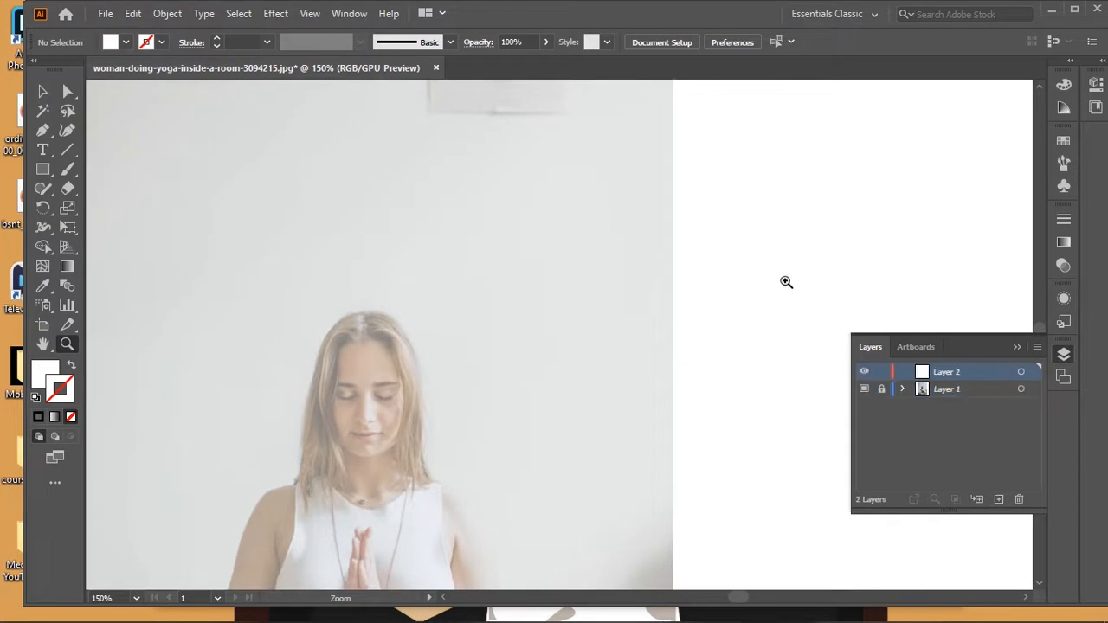
{"action": "left_click", "coordinate": [1015, 346]}
Step: Trace the leggings with the Pen tool from the left ankle hem around the left knee and up to the waist
{"action": "left_click", "coordinate": [431, 319], "text": "alt"}
{"action": "scroll", "coordinate": [555, 350], "scroll_direction": "down", "scroll_amount": 5}
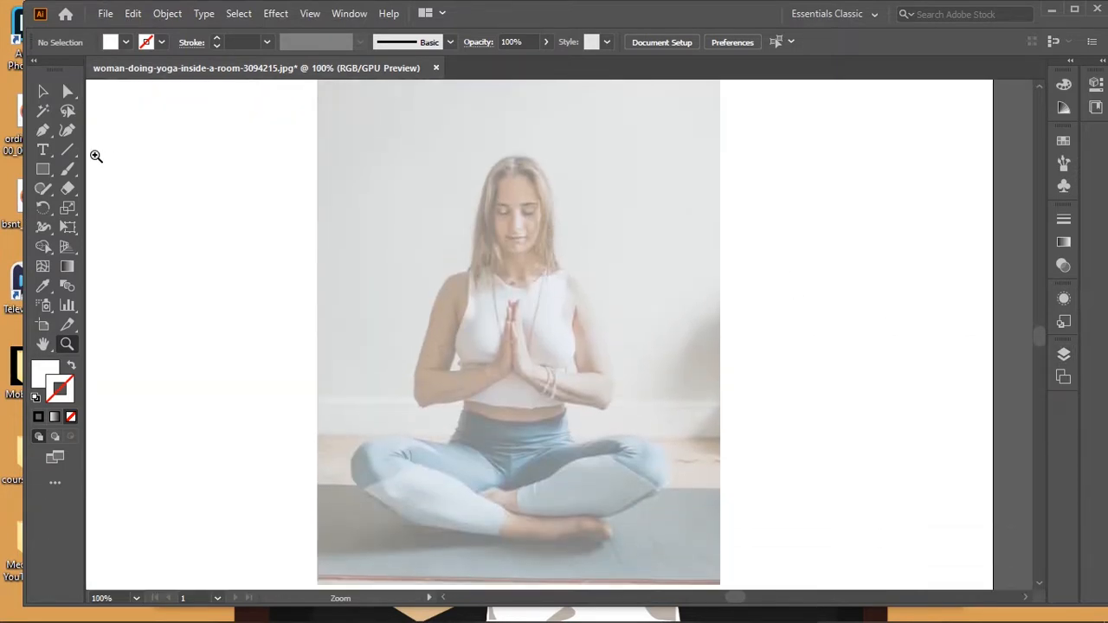
{"action": "key", "text": "p"}
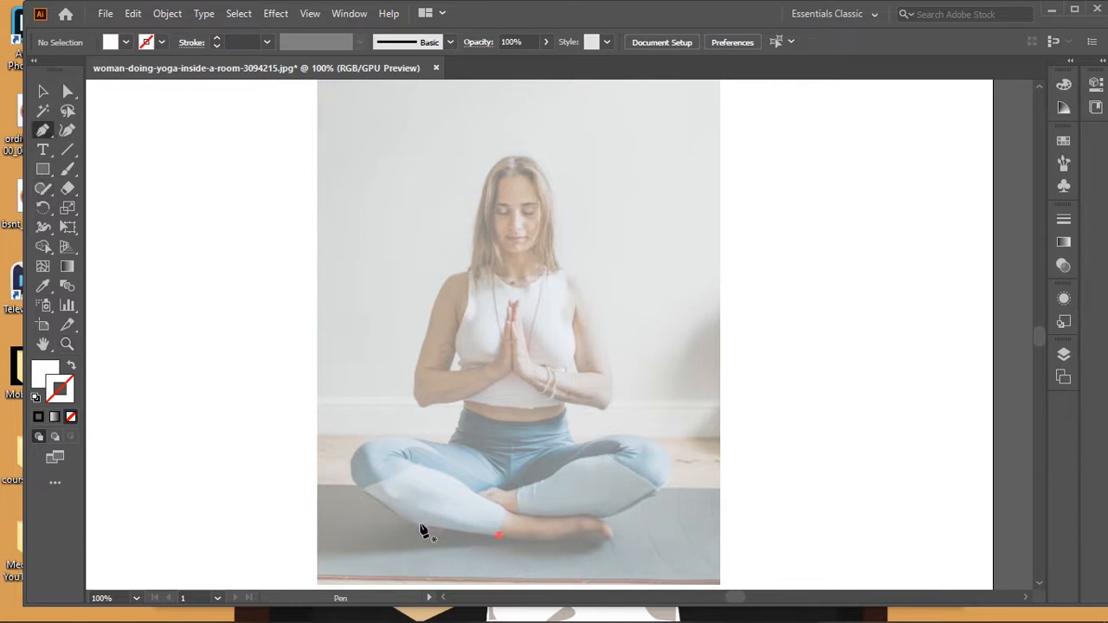
{"action": "left_click_drag", "start_coordinate": [419, 526], "coordinate": [383, 510]}
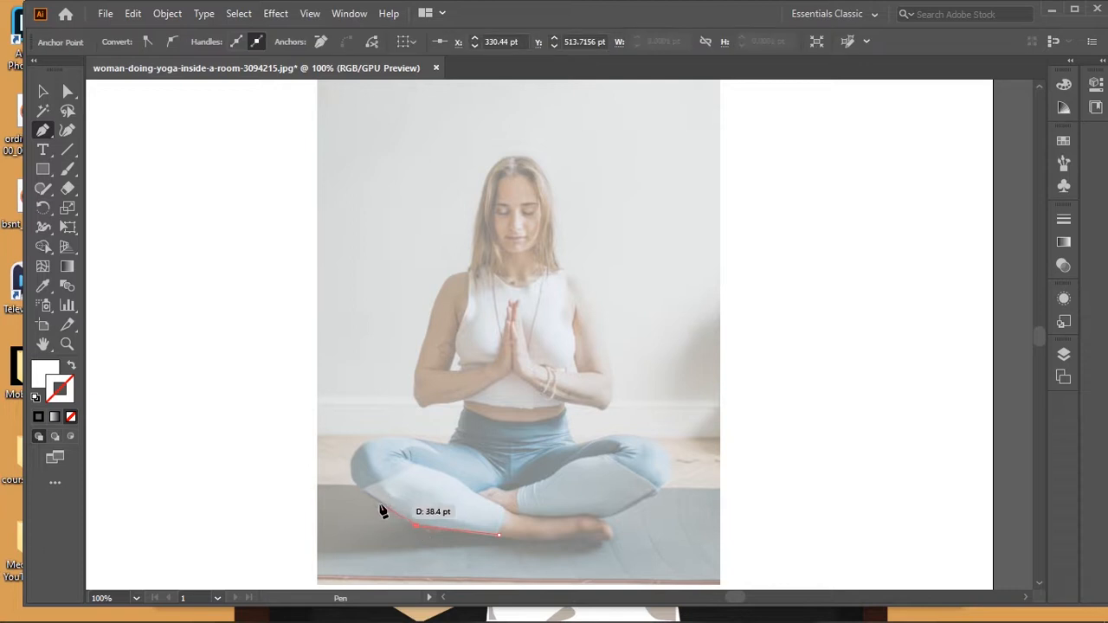
{"action": "left_click", "coordinate": [352, 481]}
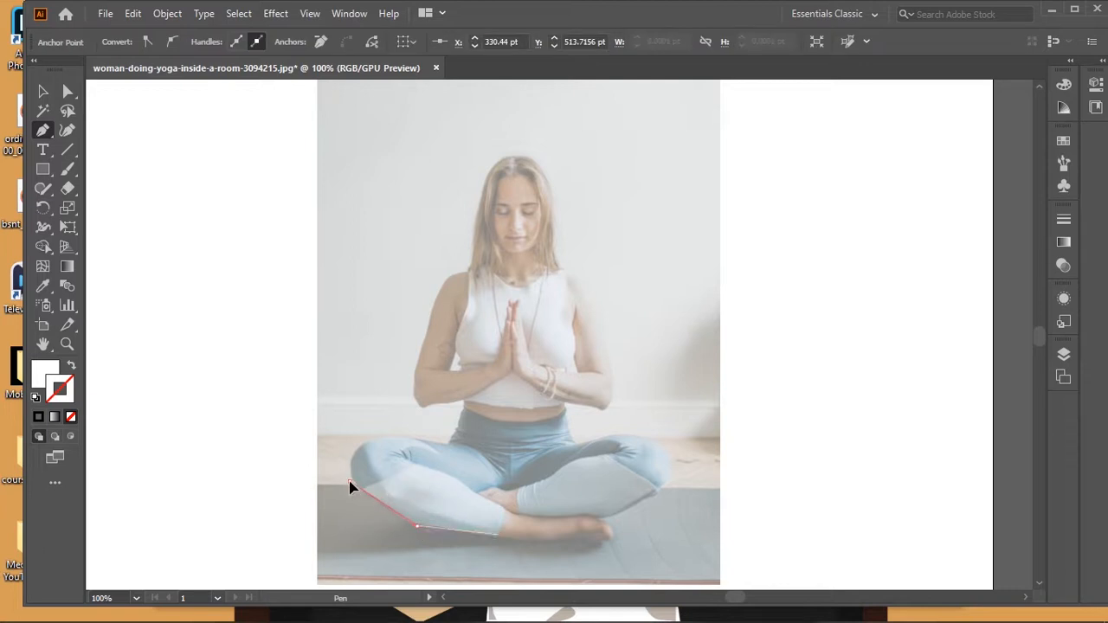
{"action": "left_click", "coordinate": [424, 441]}
{"action": "left_click", "coordinate": [452, 435]}
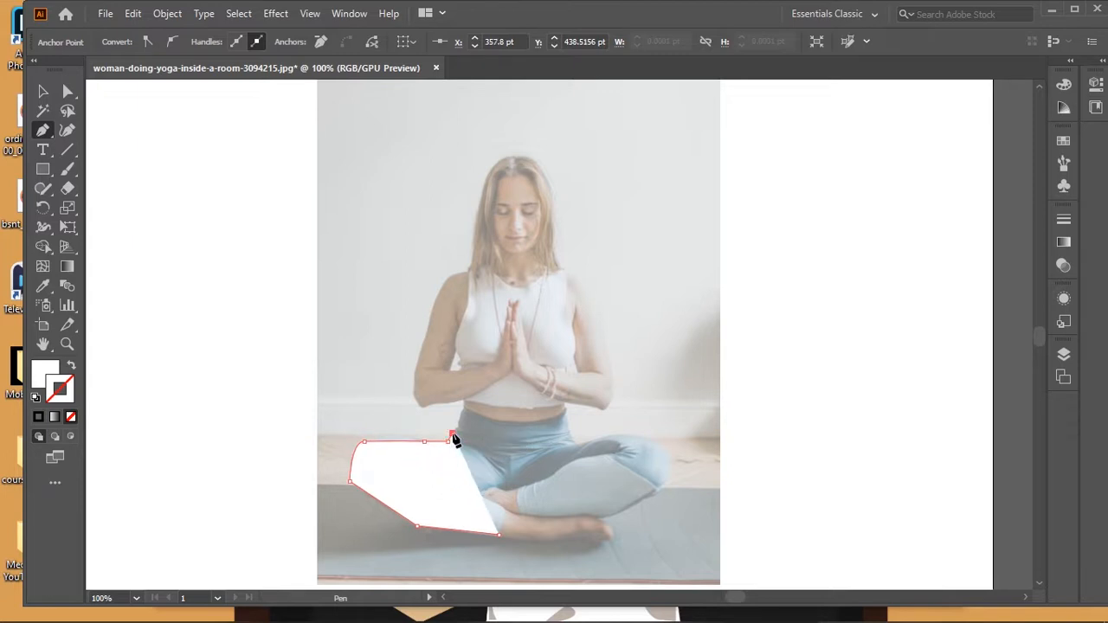
{"action": "left_click", "coordinate": [455, 427]}
{"action": "left_click", "coordinate": [459, 420]}
{"action": "left_click", "coordinate": [464, 407]}
Step: Continue the leggings outline along the curved waistband, down the hip and around the right knee to the underside of the leg
{"action": "left_click_drag", "start_coordinate": [564, 407], "coordinate": [613, 381]}
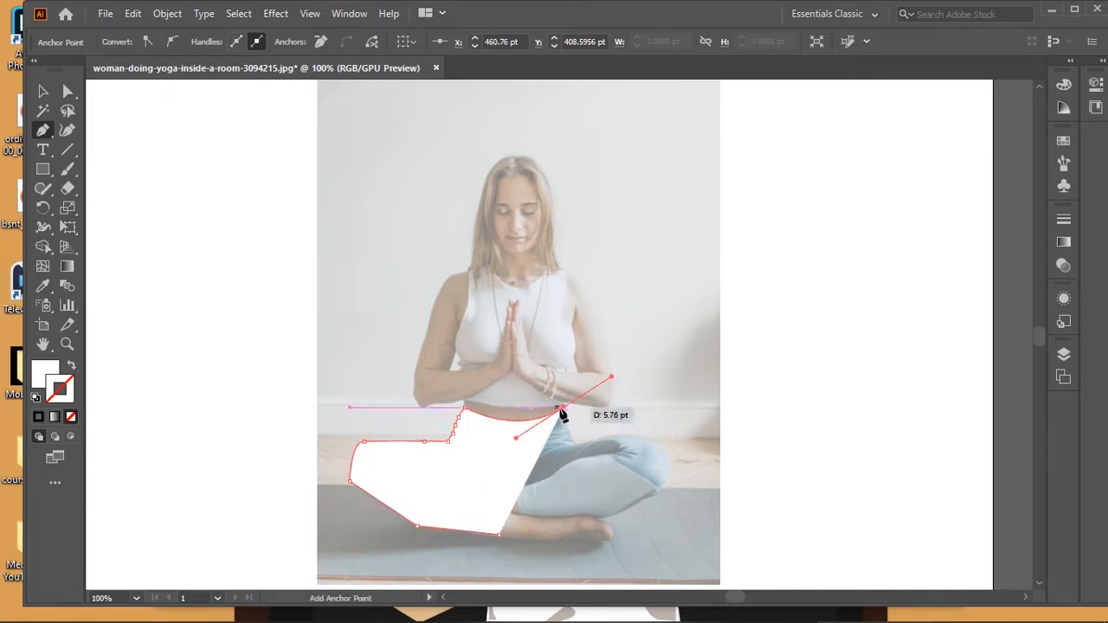
{"action": "mouse_move", "coordinate": [564, 441]}
{"action": "left_mouse_down"}
{"action": "mouse_move", "coordinate": [583, 445]}
{"action": "mouse_move", "coordinate": [573, 445]}
{"action": "left_mouse_up"}
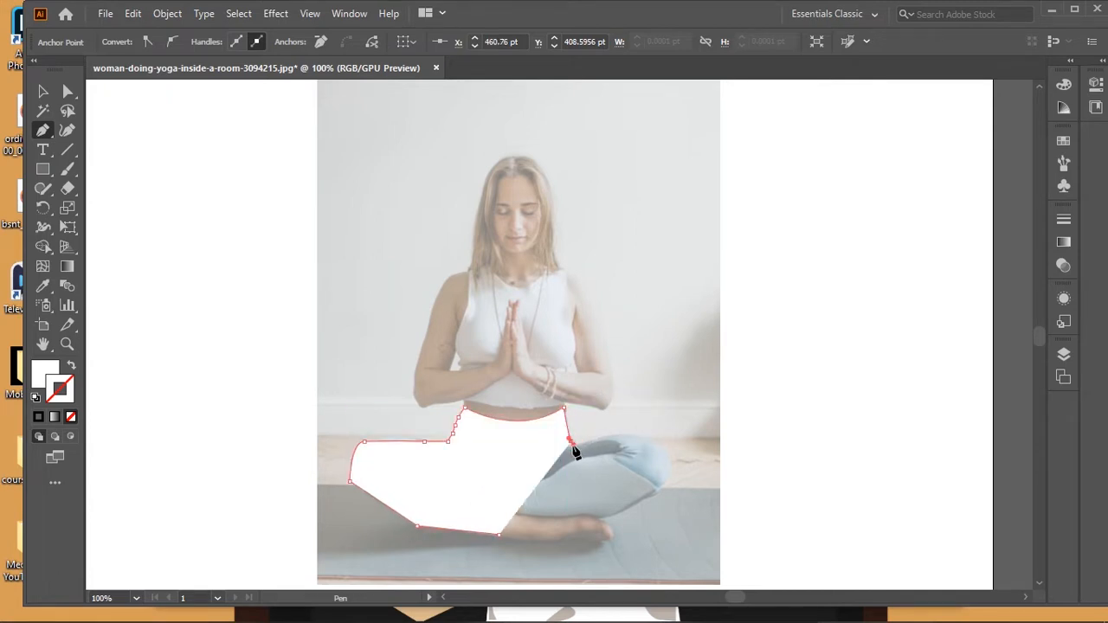
{"action": "left_click_drag", "start_coordinate": [669, 462], "coordinate": [560, 533]}
{"action": "left_click", "coordinate": [669, 461]}
{"action": "left_click_drag", "start_coordinate": [641, 506], "coordinate": [566, 523]}
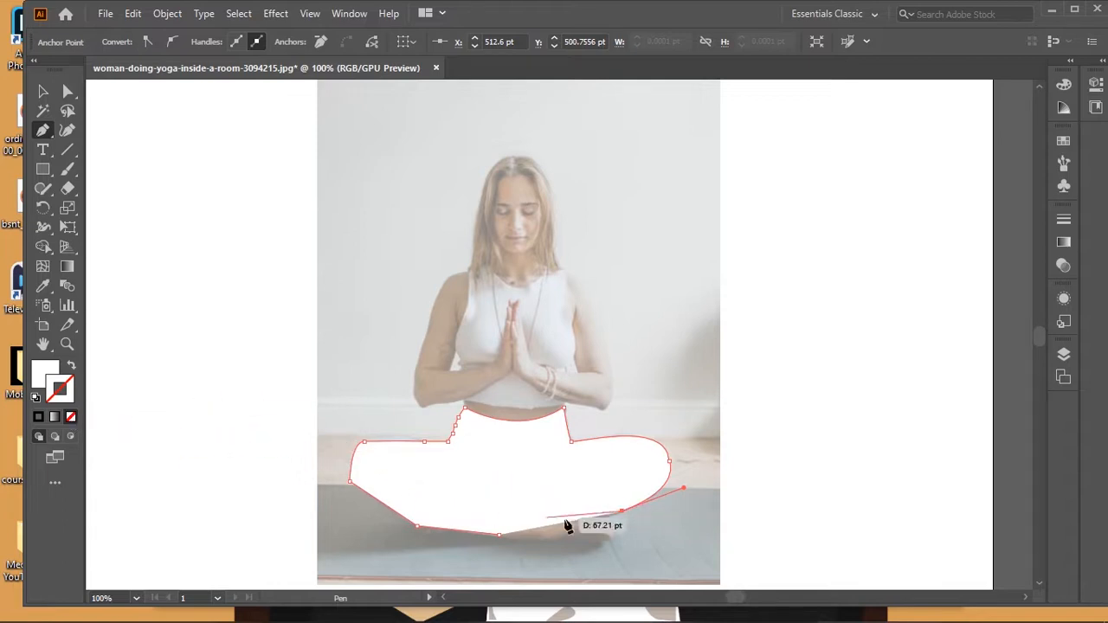
Step: Set the fill to none and close the leggings outline along the right shin's lower edge back to the left ankle hem
{"action": "left_click", "coordinate": [48, 375]}
{"action": "left_click", "coordinate": [73, 416]}
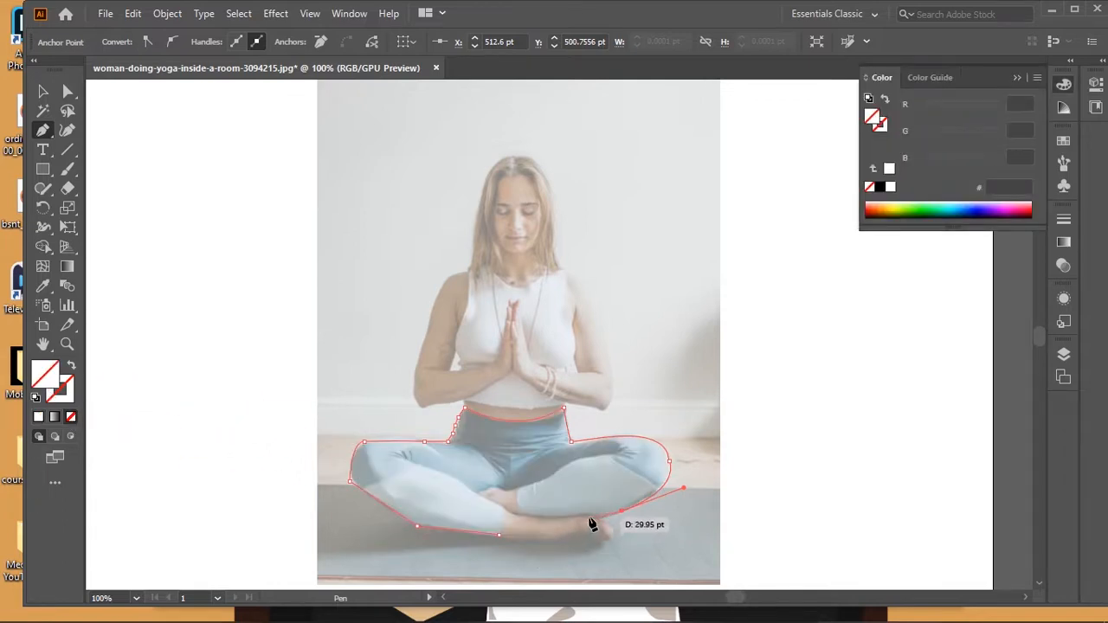
{"action": "left_click_drag", "start_coordinate": [520, 512], "coordinate": [516, 486]}
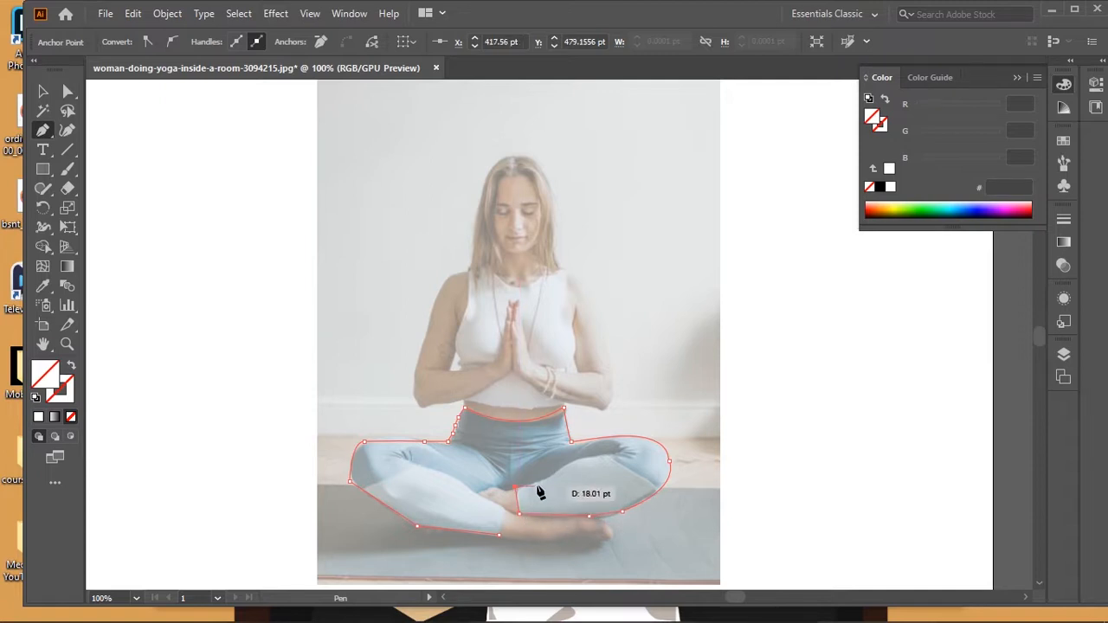
{"action": "left_click", "coordinate": [549, 479]}
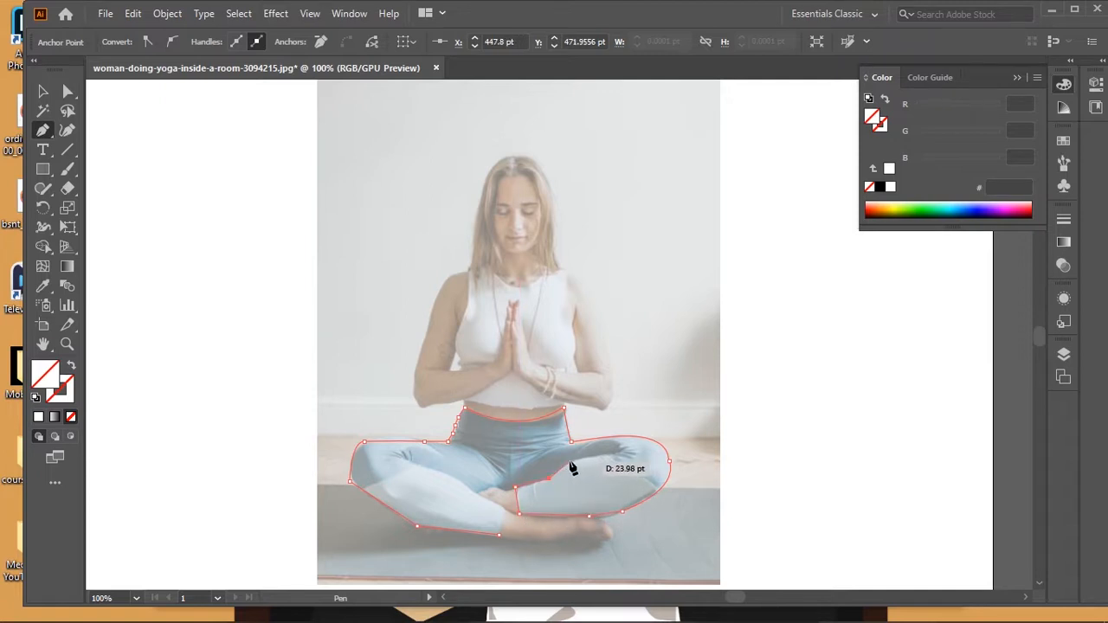
{"action": "left_click_drag", "start_coordinate": [569, 461], "coordinate": [506, 532]}
Step: Try to fill the leggings outline with a color sampled by the Eyedropper, and set its fill back to none
{"action": "left_click", "coordinate": [49, 290]}
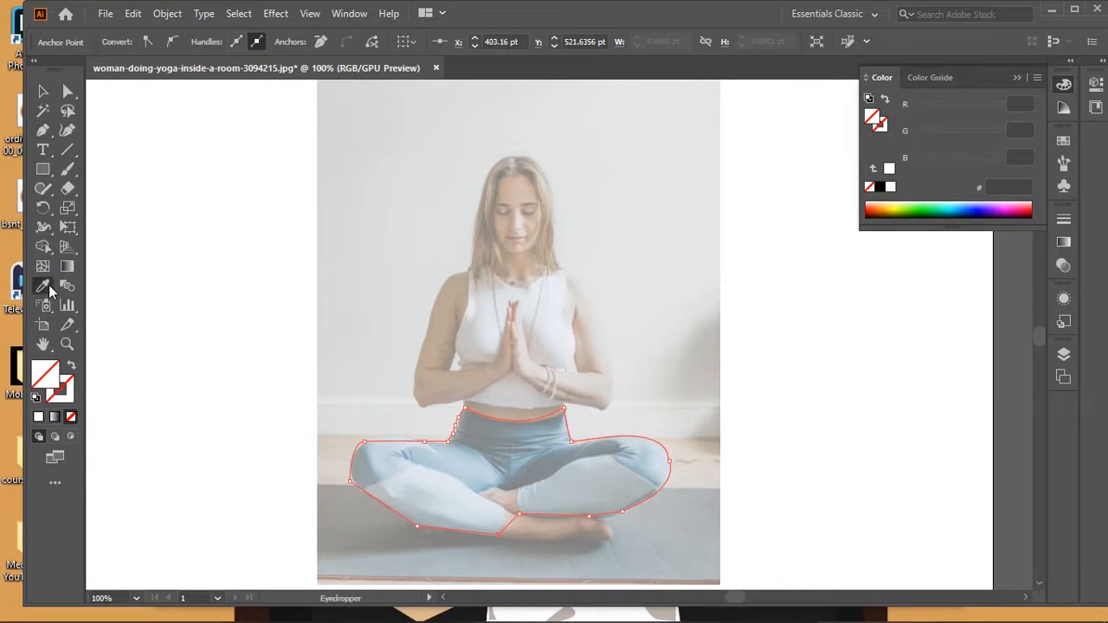
{"action": "left_click", "coordinate": [490, 431]}
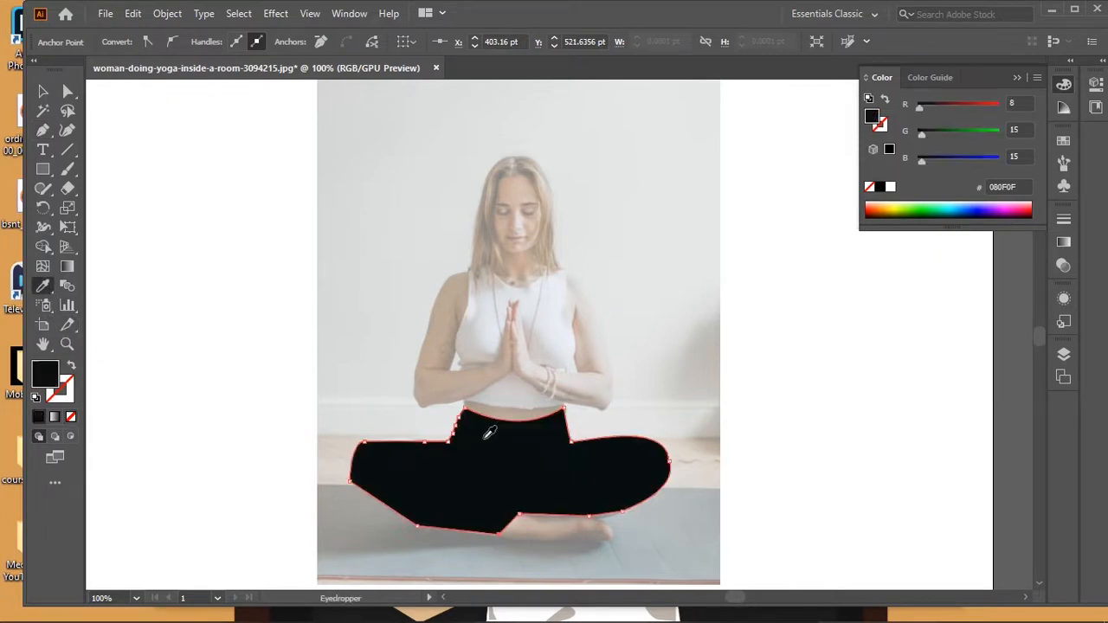
{"action": "left_click", "coordinate": [71, 417]}
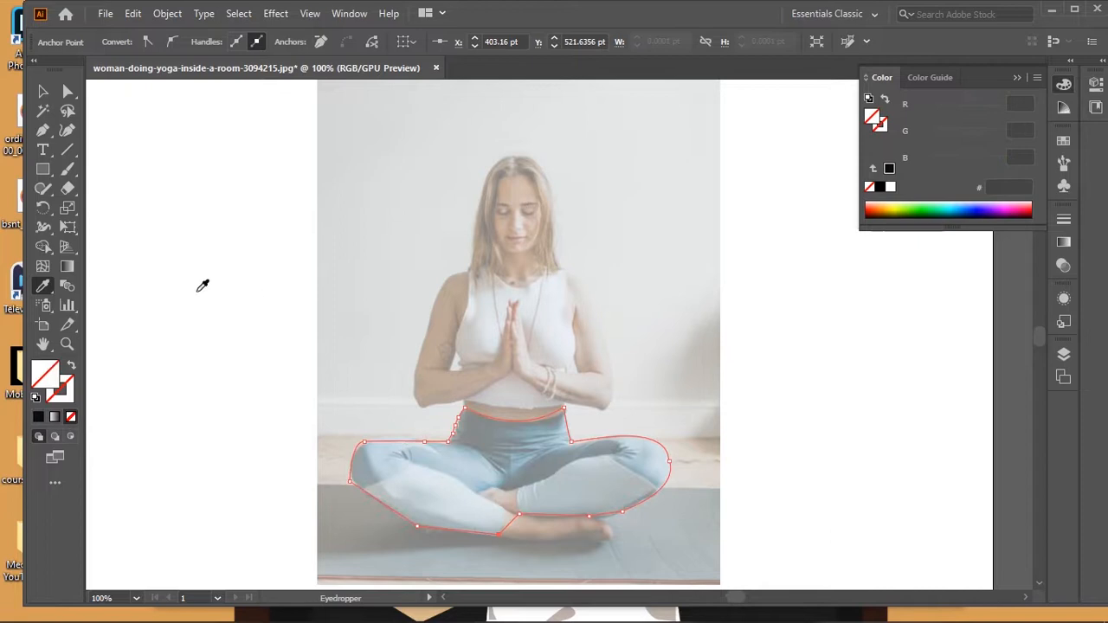
Step: Trace the small visible part of the foot between the crossed legs as a closed, unfilled Pen path
{"action": "left_click", "coordinate": [43, 130]}
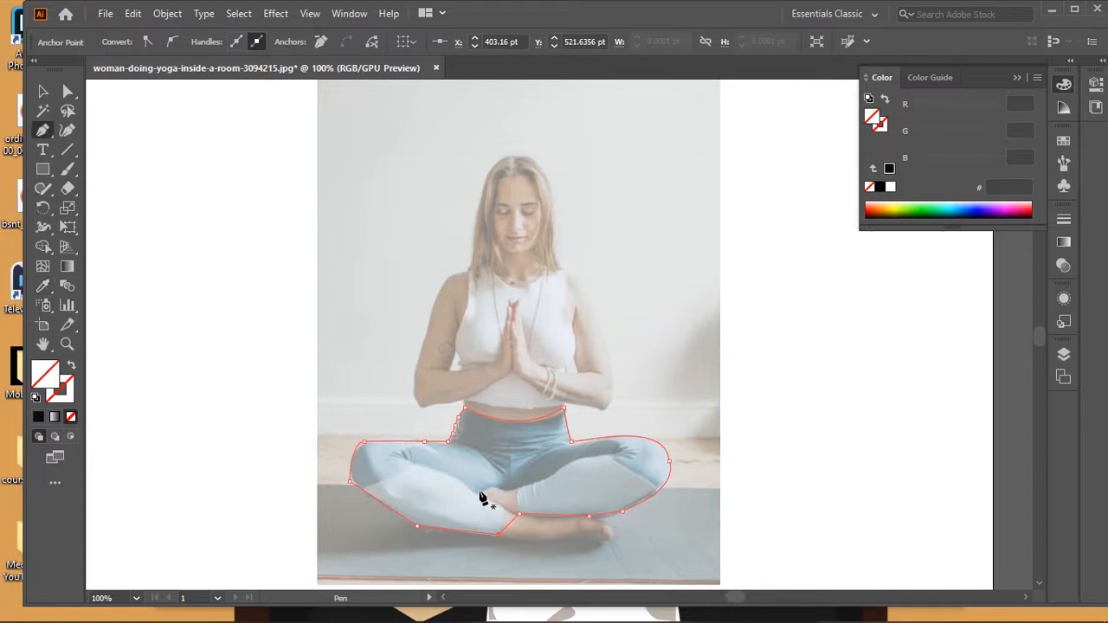
{"action": "left_click_drag", "start_coordinate": [481, 493], "coordinate": [500, 521]}
{"action": "left_click", "coordinate": [504, 510]}
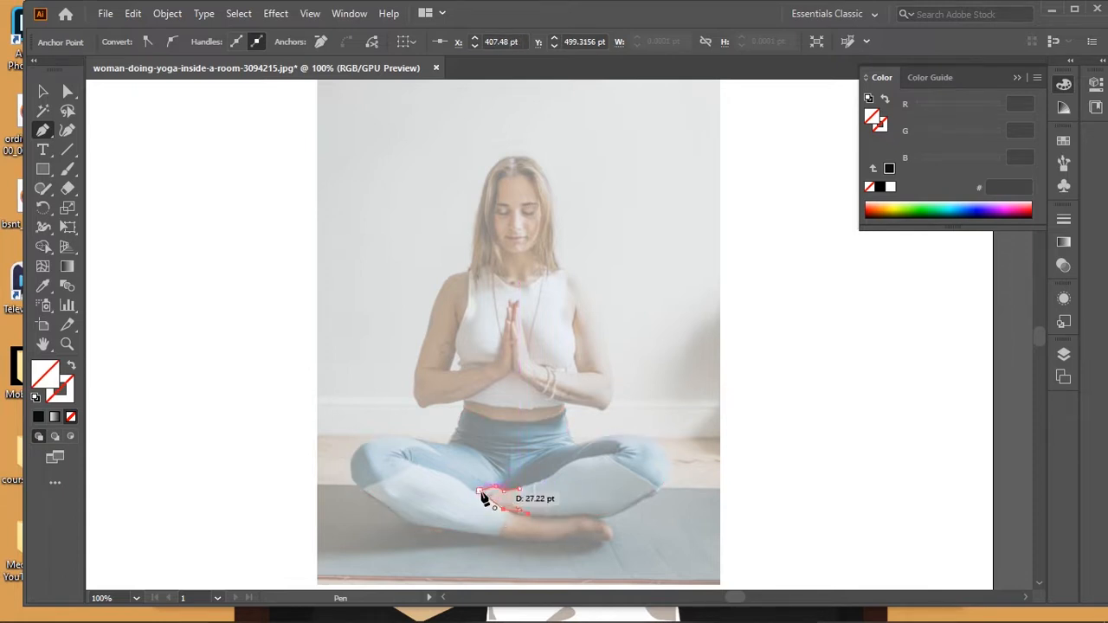
{"action": "left_click", "coordinate": [480, 490]}
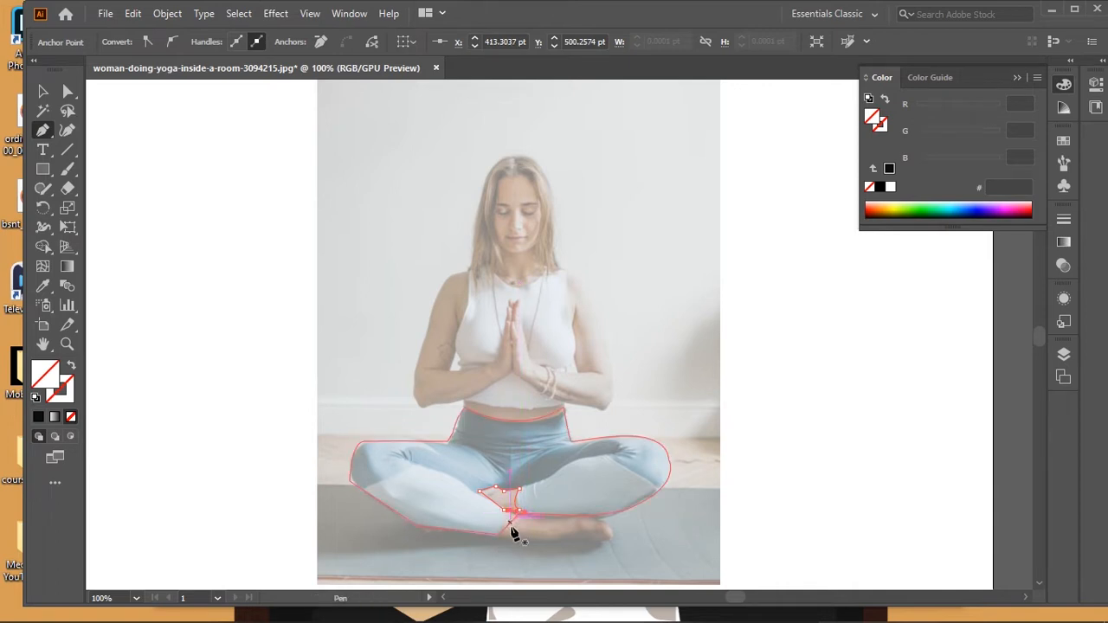
Step: Trace the front foot, from the left ankle hem around the toes and back, as a closed path
{"action": "left_click_drag", "start_coordinate": [500, 534], "coordinate": [554, 551]}
{"action": "left_click", "coordinate": [550, 545]}
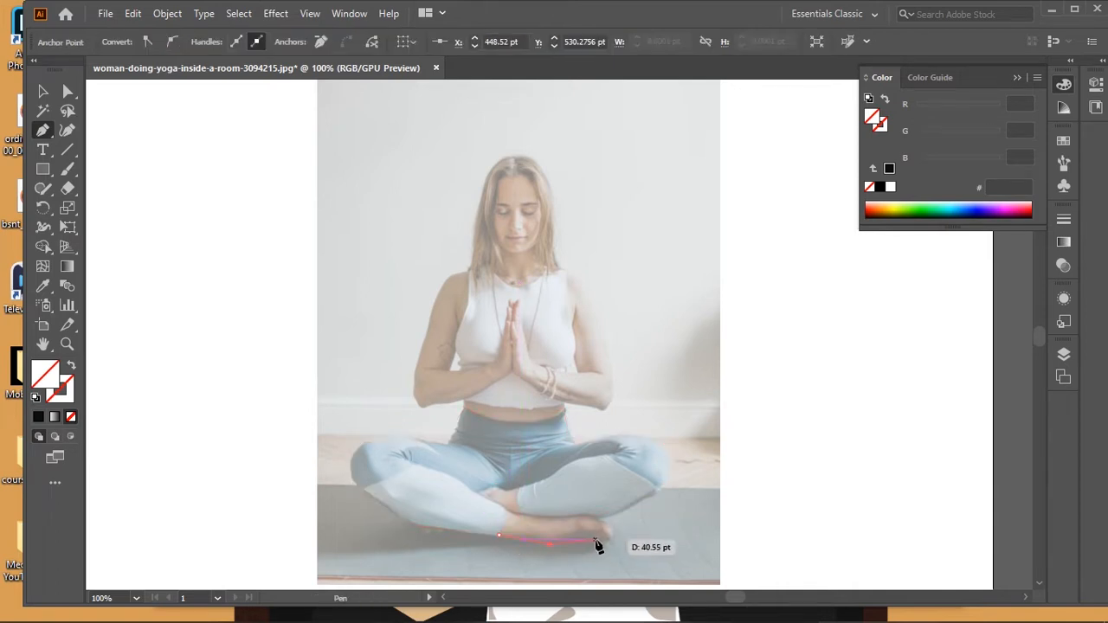
{"action": "left_click", "coordinate": [578, 535]}
{"action": "left_click_drag", "start_coordinate": [606, 539], "coordinate": [507, 542]}
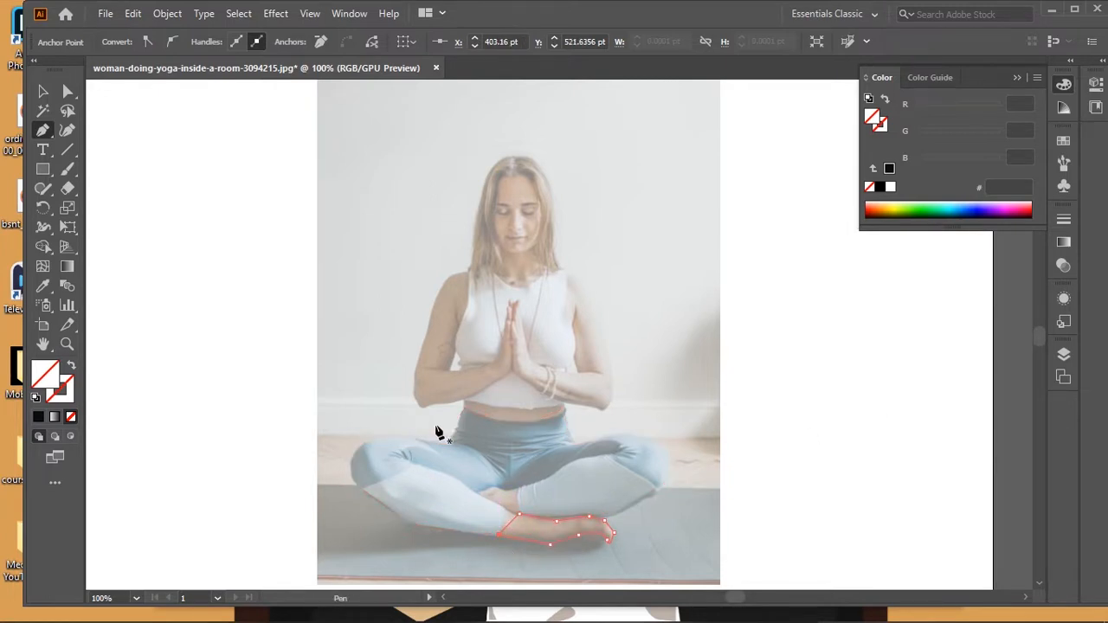
Step: Trace the left arm from the elbow along the forearm's lower edge and up between the palms to the fingertips
{"action": "left_click_drag", "start_coordinate": [424, 407], "coordinate": [506, 372]}
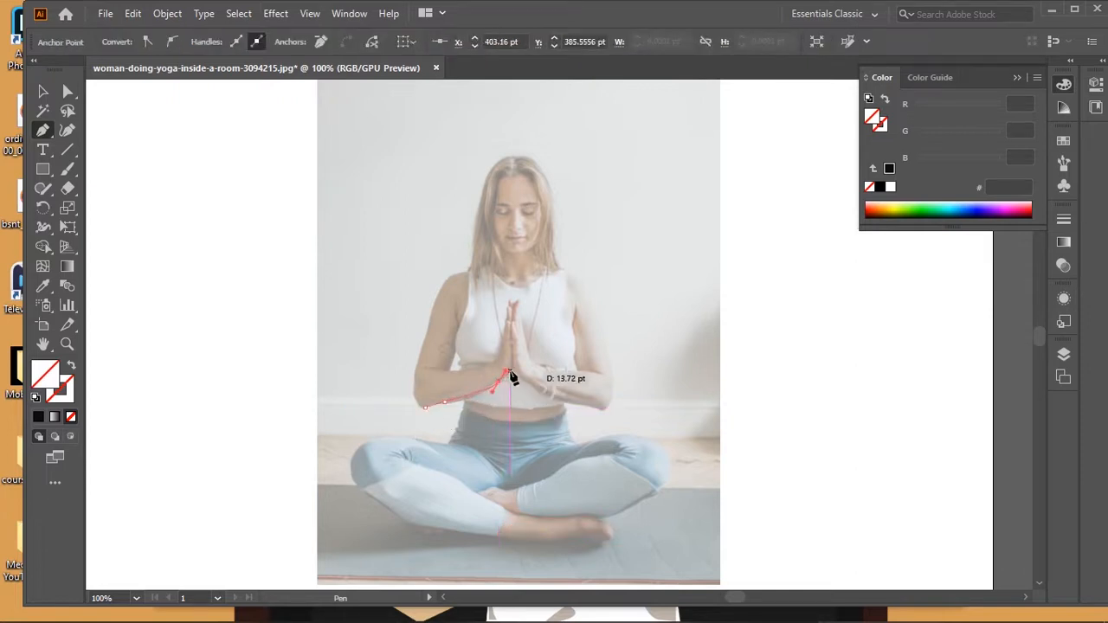
{"action": "left_click", "coordinate": [498, 381]}
{"action": "left_click", "coordinate": [510, 369]}
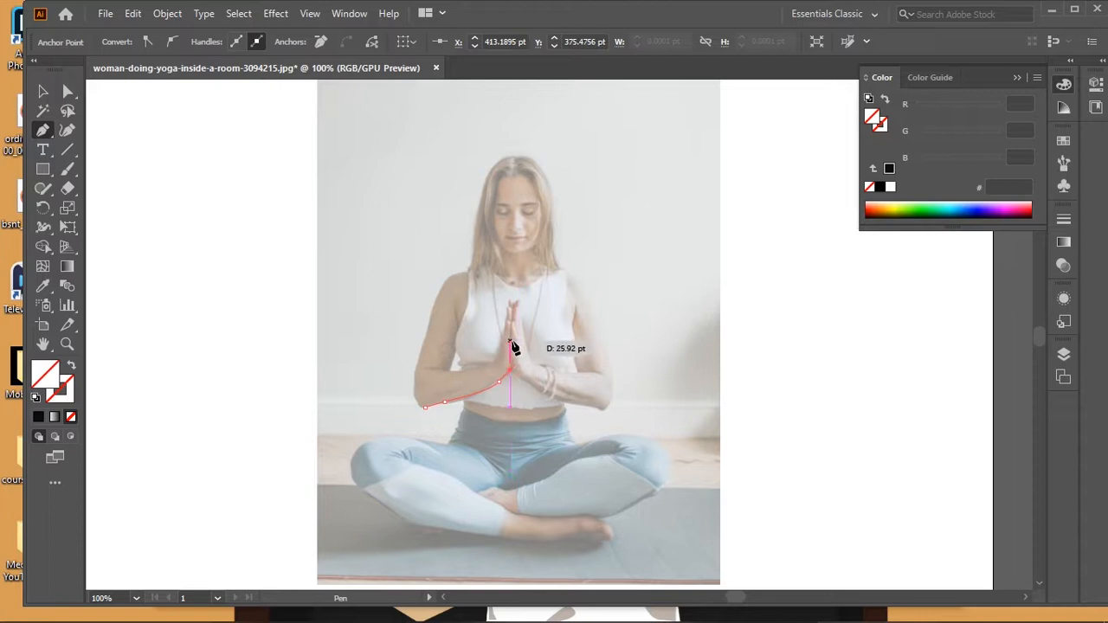
{"action": "left_click", "coordinate": [510, 342]}
{"action": "left_click", "coordinate": [510, 326]}
{"action": "left_click", "coordinate": [511, 319]}
{"action": "left_click", "coordinate": [514, 305]}
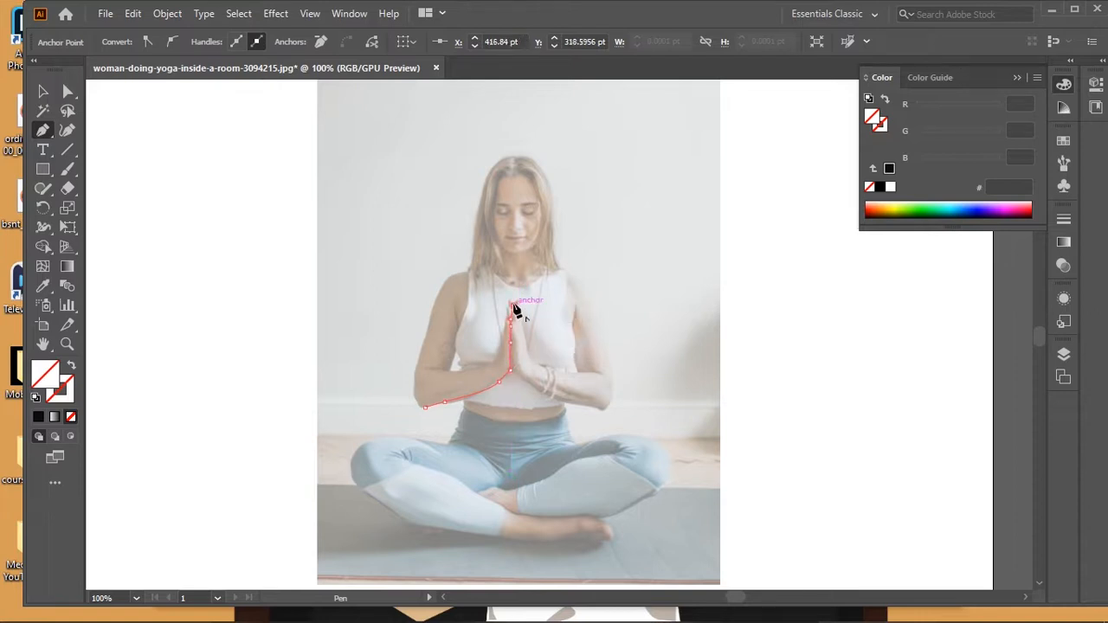
Step: Continue the left arm path from the fingertips down the back of the hand and along the forearm's upper edge to the inner elbow
{"action": "left_click", "coordinate": [510, 303]}
{"action": "left_click", "coordinate": [506, 322]}
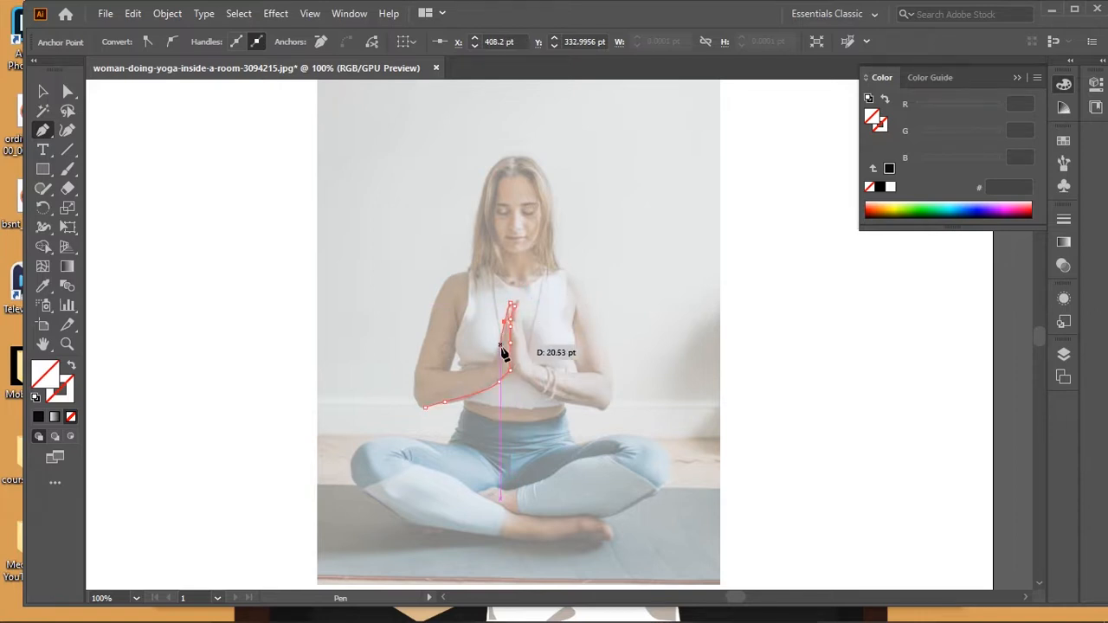
{"action": "left_click", "coordinate": [500, 351]}
{"action": "left_click", "coordinate": [495, 361]}
{"action": "left_click_drag", "start_coordinate": [448, 373], "coordinate": [426, 375]}
{"action": "left_click", "coordinate": [448, 374]}
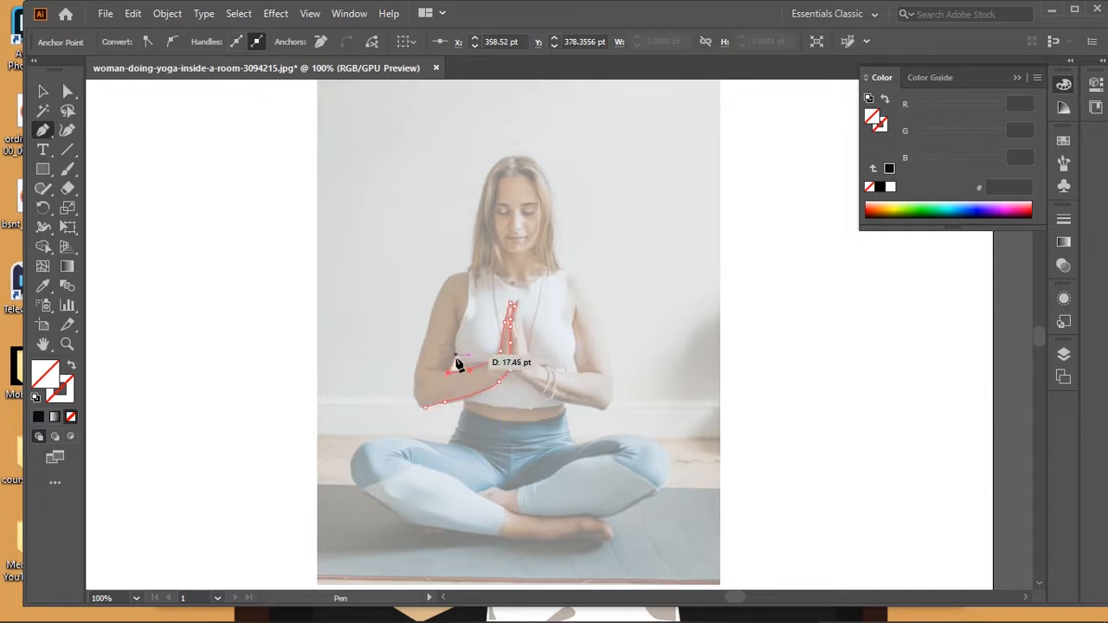
Step: Trace the left upper arm from the inner elbow up the side of the top, over the shoulder and down to the elbow, closing the path
{"action": "left_click", "coordinate": [456, 336]}
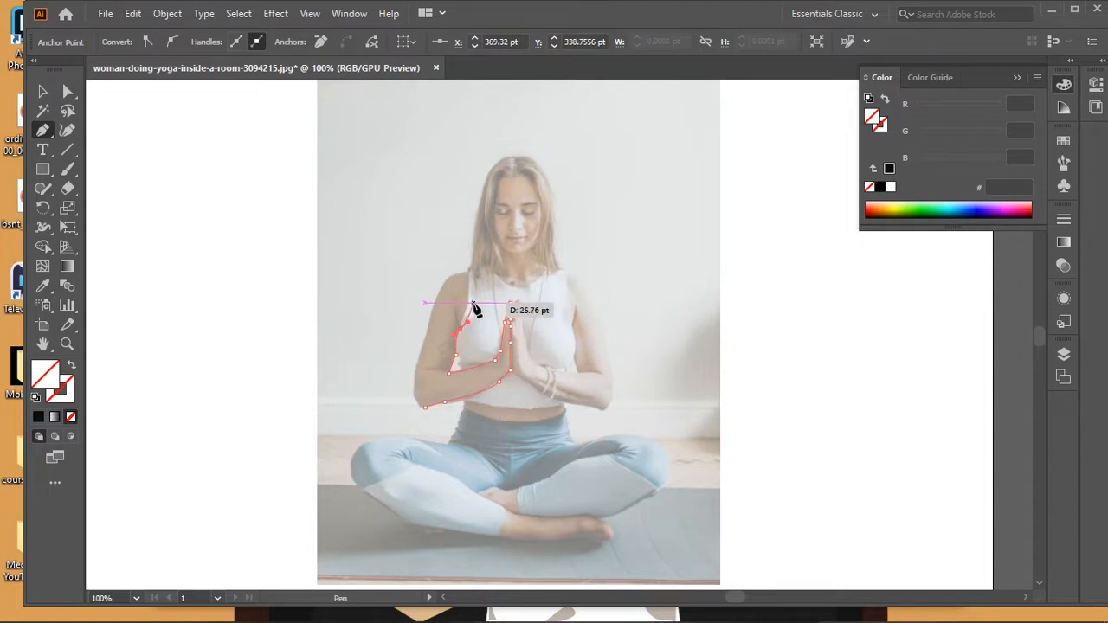
{"action": "left_click", "coordinate": [470, 307]}
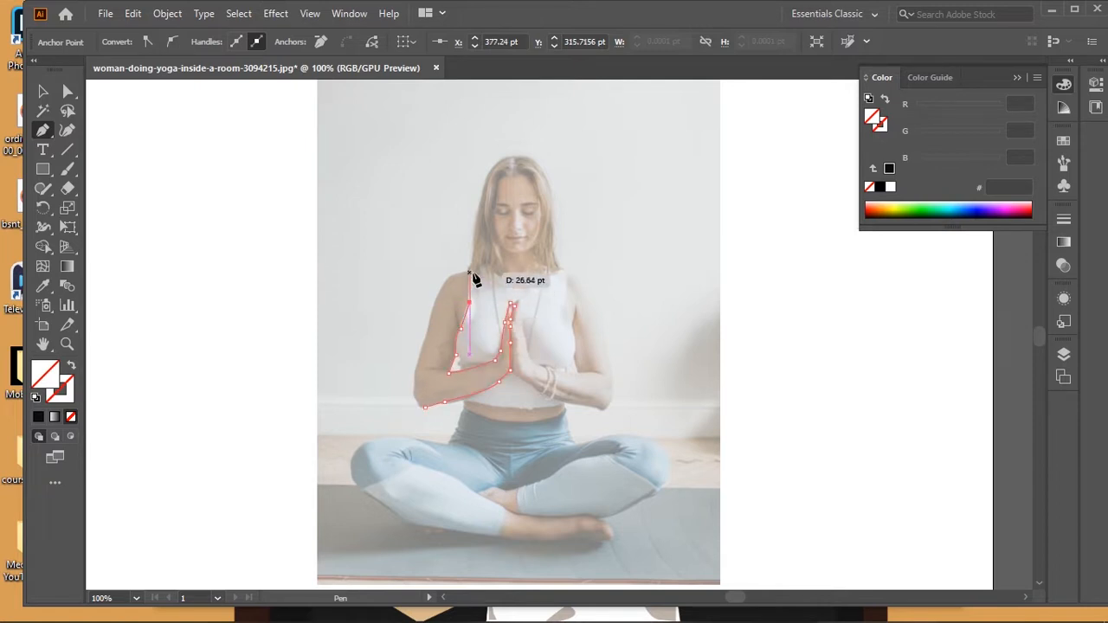
{"action": "left_click", "coordinate": [469, 272]}
{"action": "left_click", "coordinate": [443, 283]}
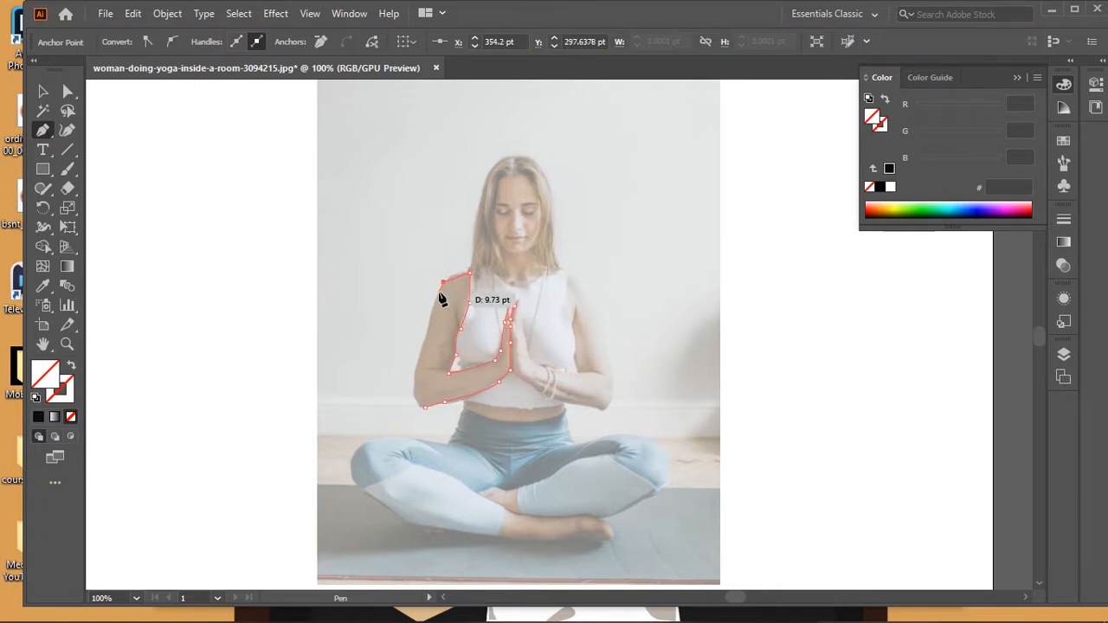
{"action": "key", "text": "ctrl+z"}
{"action": "left_click_drag", "start_coordinate": [442, 289], "coordinate": [432, 313]}
{"action": "left_click", "coordinate": [418, 363]}
{"action": "left_click_drag", "start_coordinate": [425, 406], "coordinate": [446, 423]}
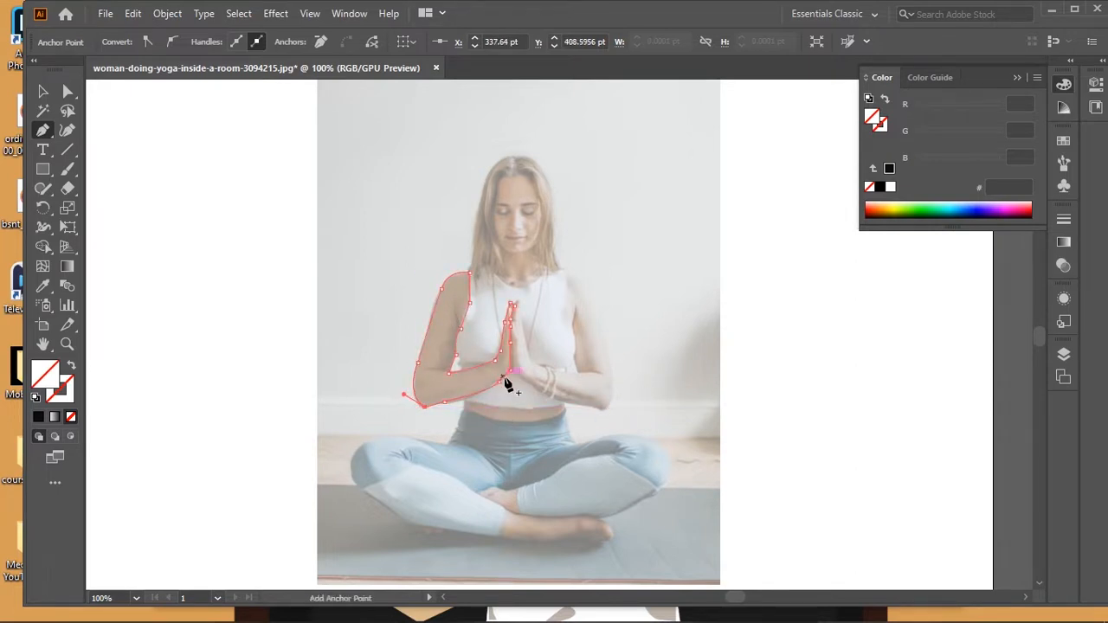
Step: Trace the right hand with the Pen tool from the underside of the wrist up between the palms to the fingertips and down the back
{"action": "left_click", "coordinate": [538, 391]}
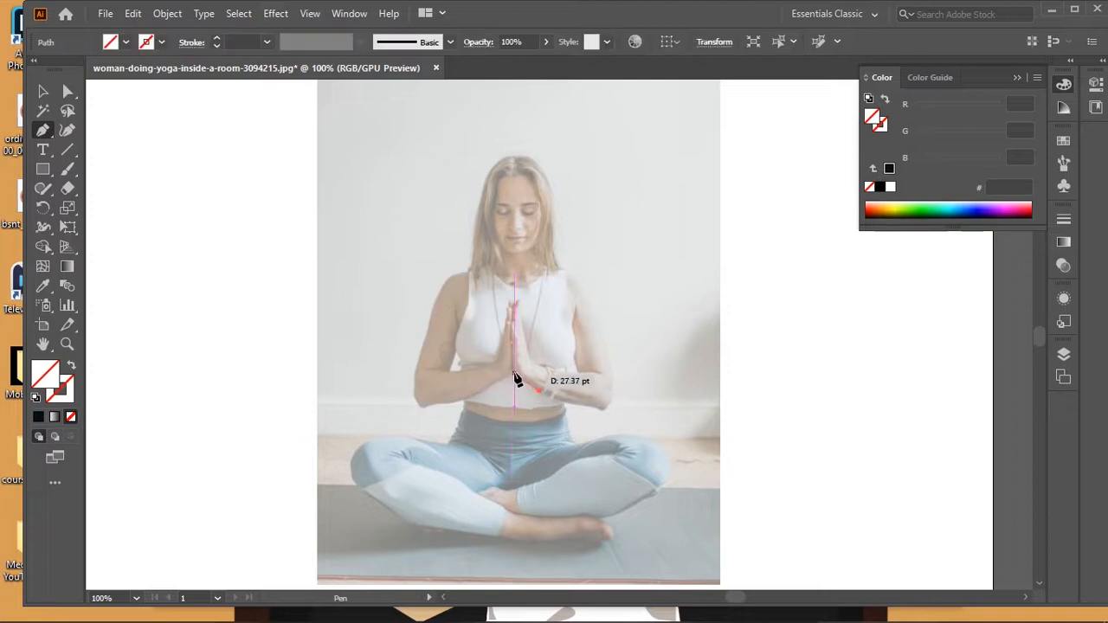
{"action": "left_click", "coordinate": [513, 373]}
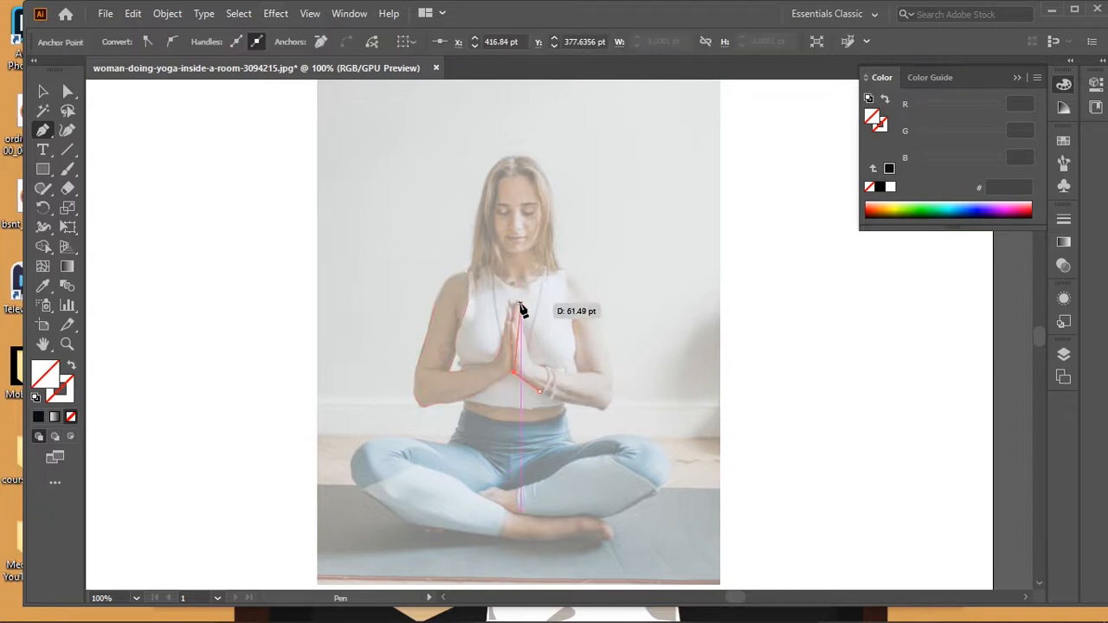
{"action": "left_click_drag", "start_coordinate": [521, 303], "coordinate": [531, 298]}
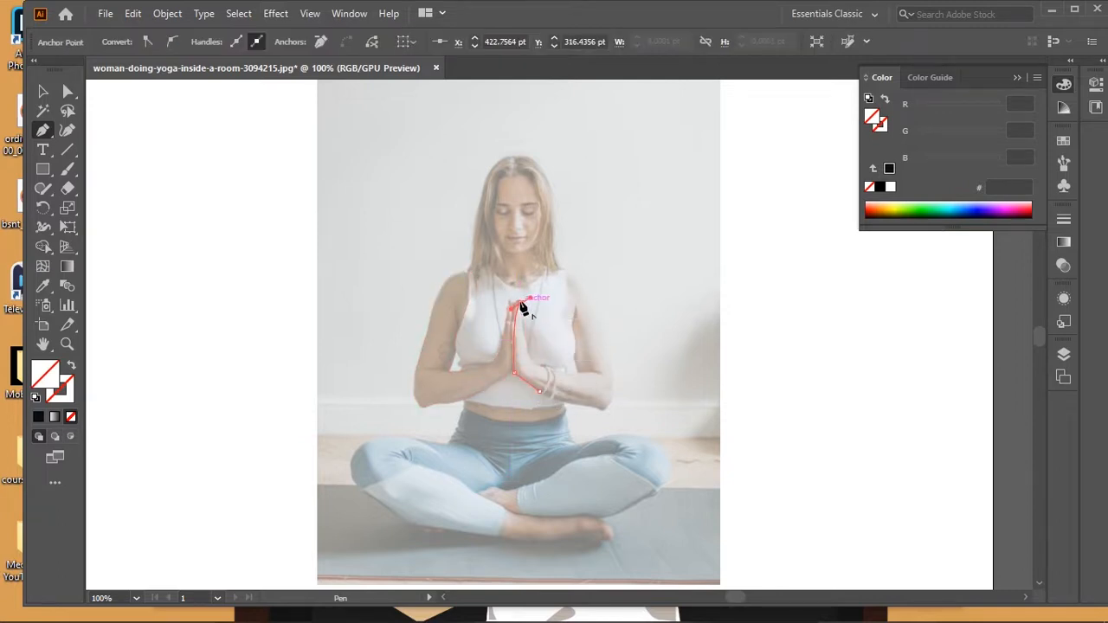
{"action": "left_click", "coordinate": [521, 303]}
{"action": "left_click", "coordinate": [526, 341]}
{"action": "left_click", "coordinate": [526, 360]}
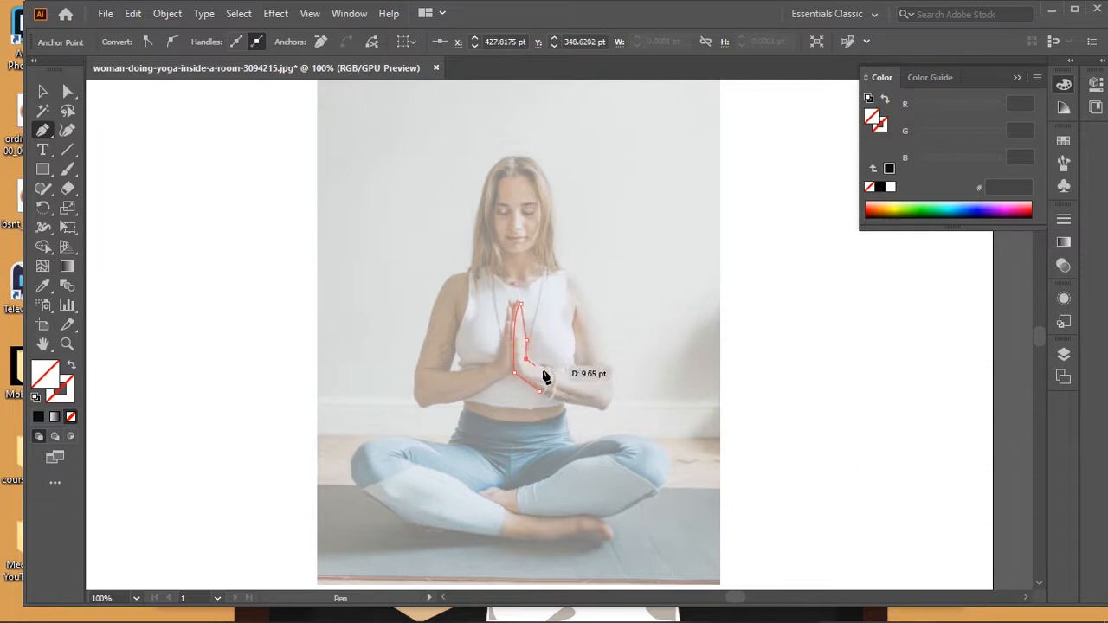
Step: Continue the right arm path along the forearm's upper edge to the inner elbow and up the side of the top to the shoulder
{"action": "left_click", "coordinate": [544, 368]}
{"action": "left_click", "coordinate": [581, 374]}
{"action": "left_click", "coordinate": [571, 359]}
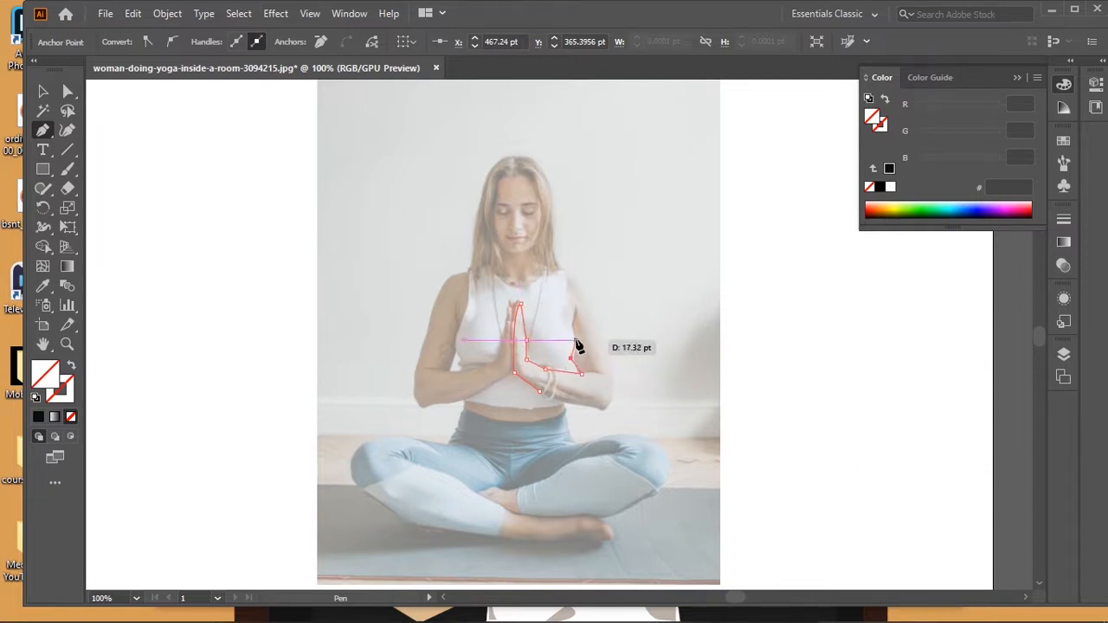
{"action": "left_click_drag", "start_coordinate": [573, 328], "coordinate": [562, 309]}
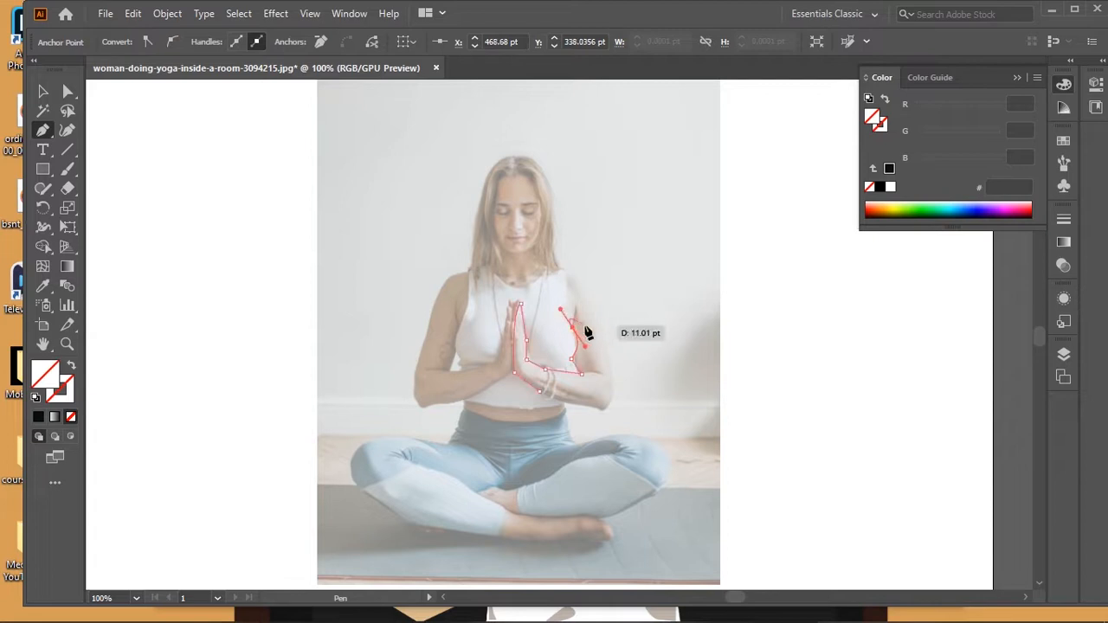
{"action": "left_click", "coordinate": [573, 328]}
{"action": "left_click", "coordinate": [574, 307]}
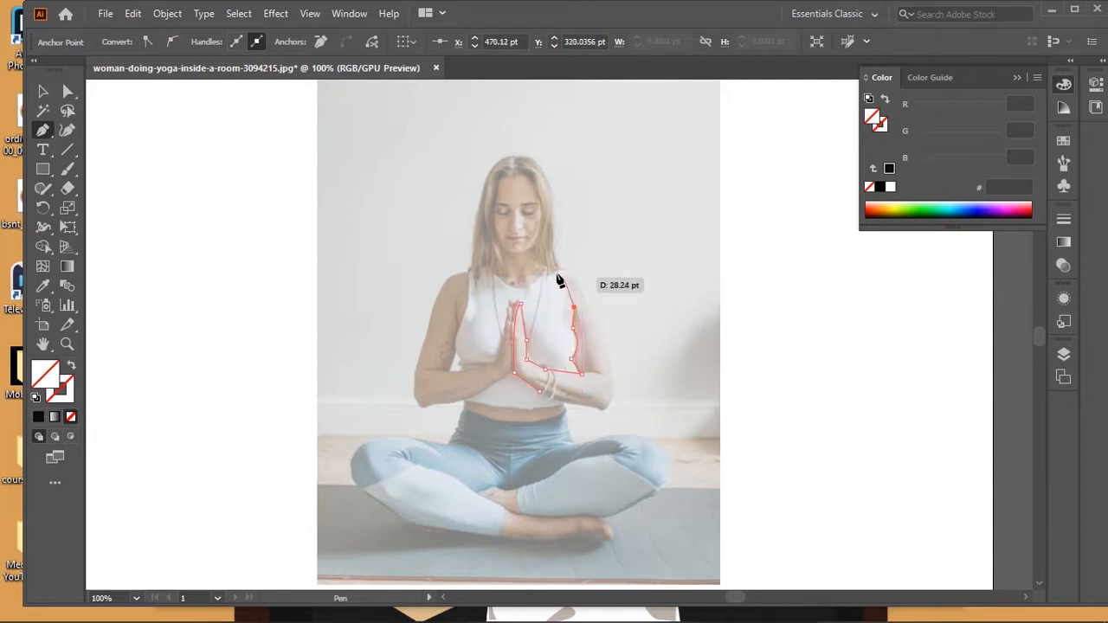
{"action": "left_click", "coordinate": [568, 272]}
{"action": "left_click_drag", "start_coordinate": [614, 378], "coordinate": [610, 467]}
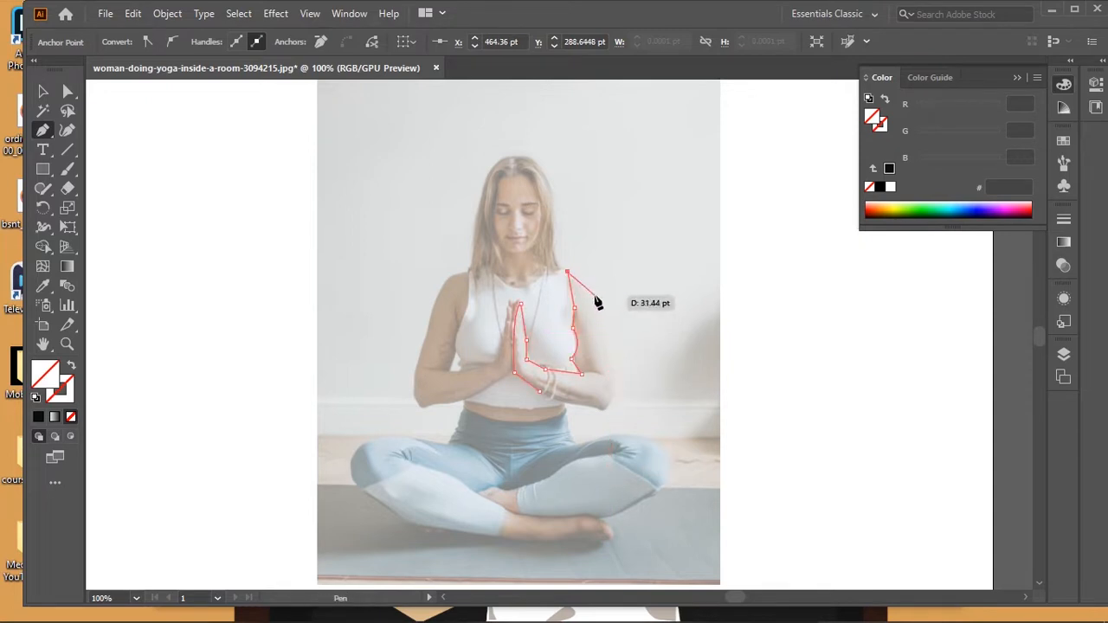
{"action": "left_click_drag", "start_coordinate": [594, 297], "coordinate": [610, 373]}
{"action": "key", "text": "ctrl"}
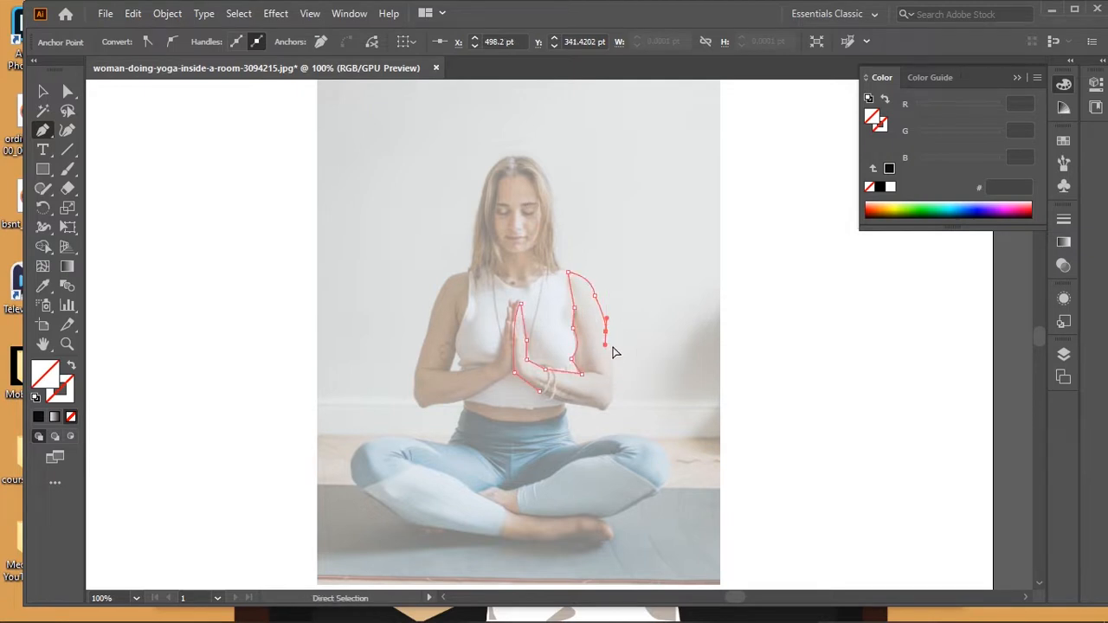
{"action": "left_click_drag", "start_coordinate": [604, 313], "coordinate": [606, 334]}
{"action": "key", "text": "ctrl+z"}
{"action": "key", "text": "ctrl+z"}
{"action": "key", "text": "ctrl+z"}
{"action": "key", "text": "ctrl+z"}
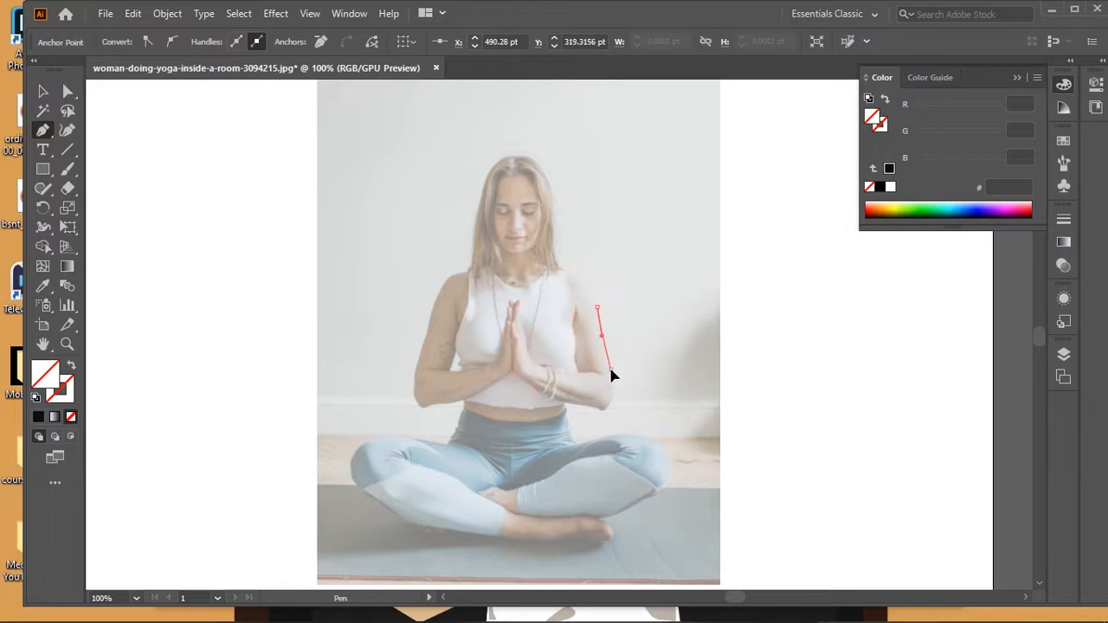
Step: Trace the right arm's outer edge around the elbow and along the underside of the forearm to the wrist, closing the path
{"action": "left_click_drag", "start_coordinate": [611, 371], "coordinate": [538, 391]}
{"action": "left_click", "coordinate": [594, 407]}
{"action": "left_click", "coordinate": [557, 398]}
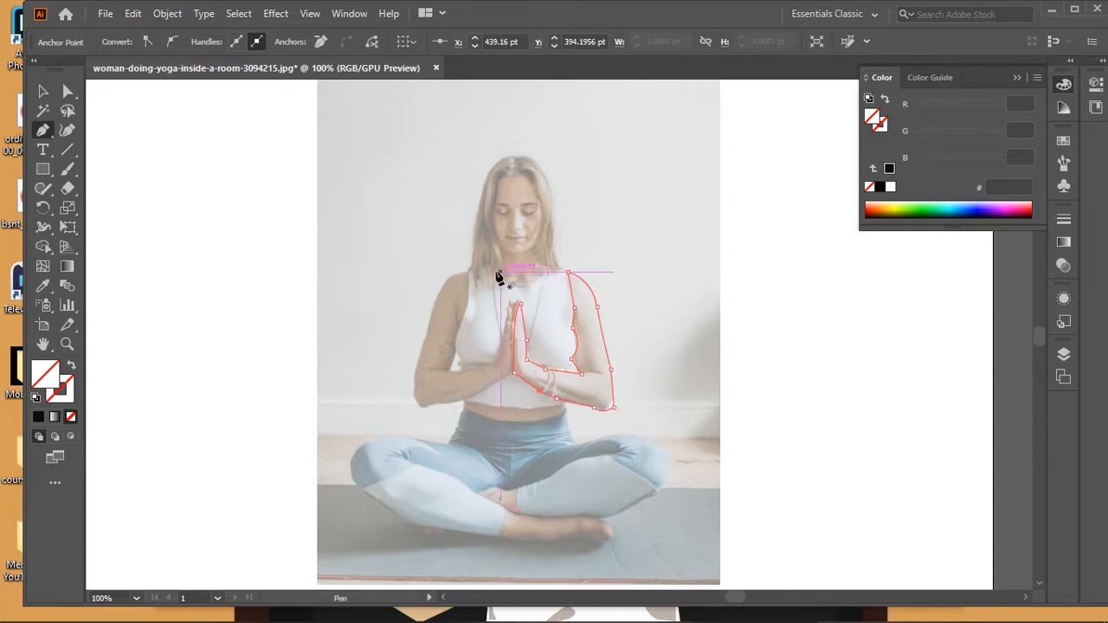
Step: Trace the hair as one closed, unfilled Pen path over the crown and around both long side locks, leaving the face and neck open
{"action": "left_click_drag", "start_coordinate": [499, 181], "coordinate": [459, 309]}
{"action": "left_click_drag", "start_coordinate": [464, 250], "coordinate": [472, 235]}
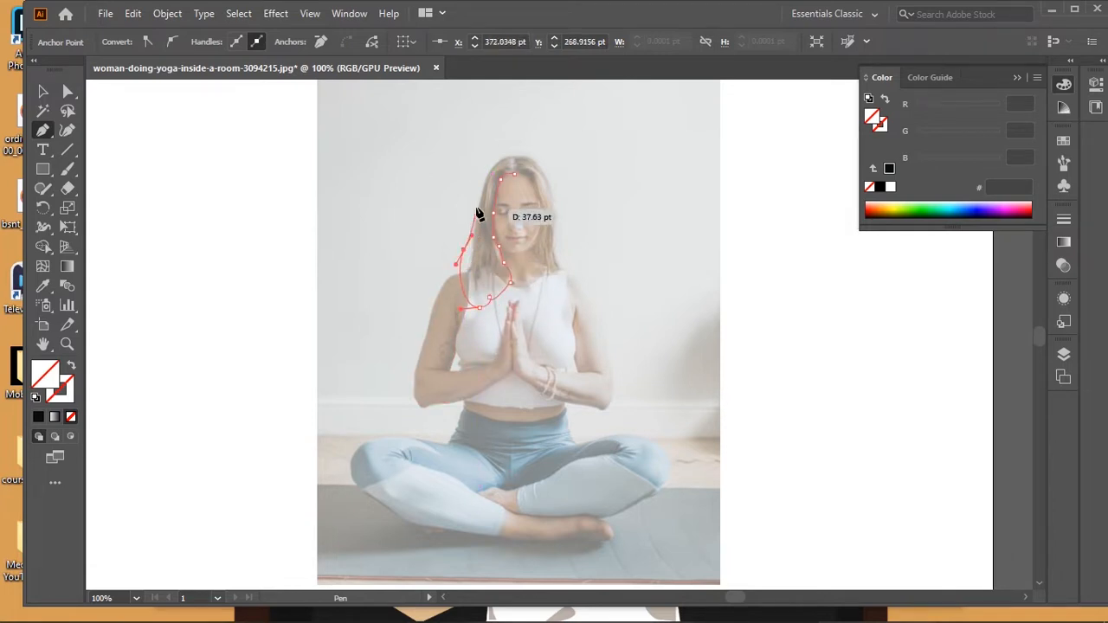
{"action": "left_click_drag", "start_coordinate": [480, 184], "coordinate": [483, 188]}
{"action": "left_click_drag", "start_coordinate": [509, 158], "coordinate": [555, 212]}
{"action": "left_click", "coordinate": [526, 156]}
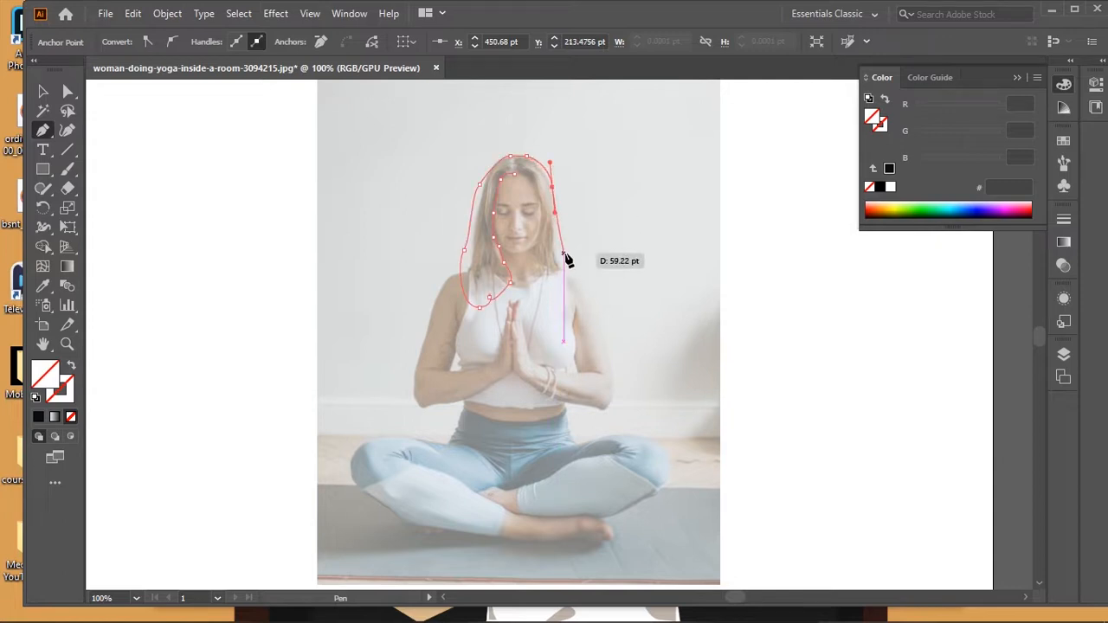
{"action": "left_click_drag", "start_coordinate": [564, 252], "coordinate": [559, 274]}
{"action": "left_click_drag", "start_coordinate": [569, 312], "coordinate": [545, 324]}
{"action": "left_click_drag", "start_coordinate": [535, 302], "coordinate": [503, 182]}
{"action": "left_click", "coordinate": [538, 195]}
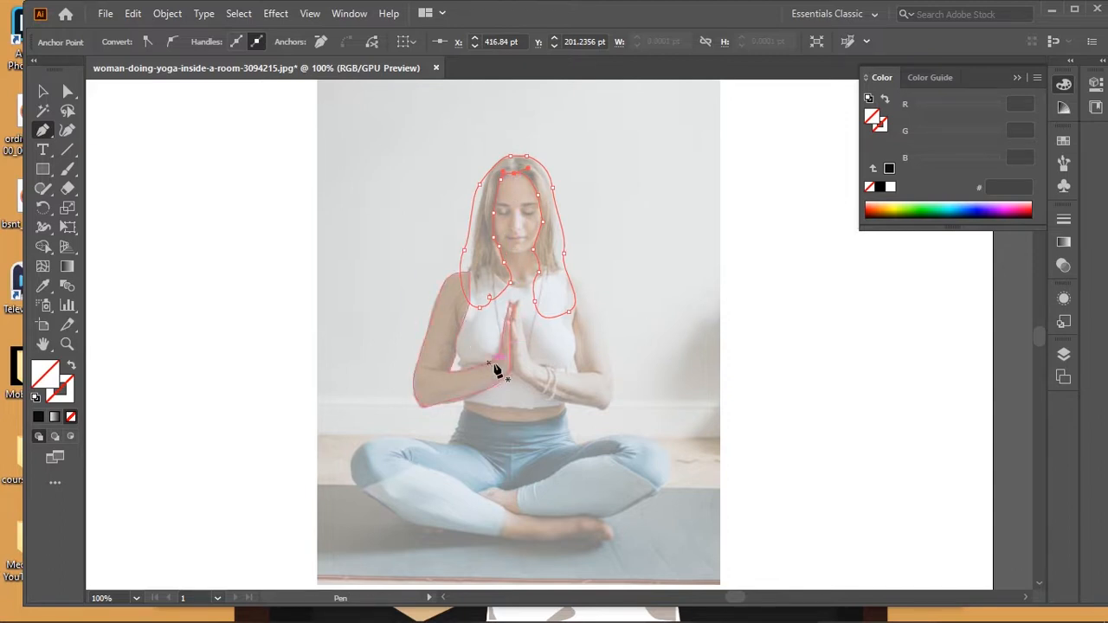
Step: Try a sampled brown on the hair shape with the color sliders set to HSB, and fill it with black instead
{"action": "left_click", "coordinate": [42, 285]}
{"action": "left_click", "coordinate": [498, 239]}
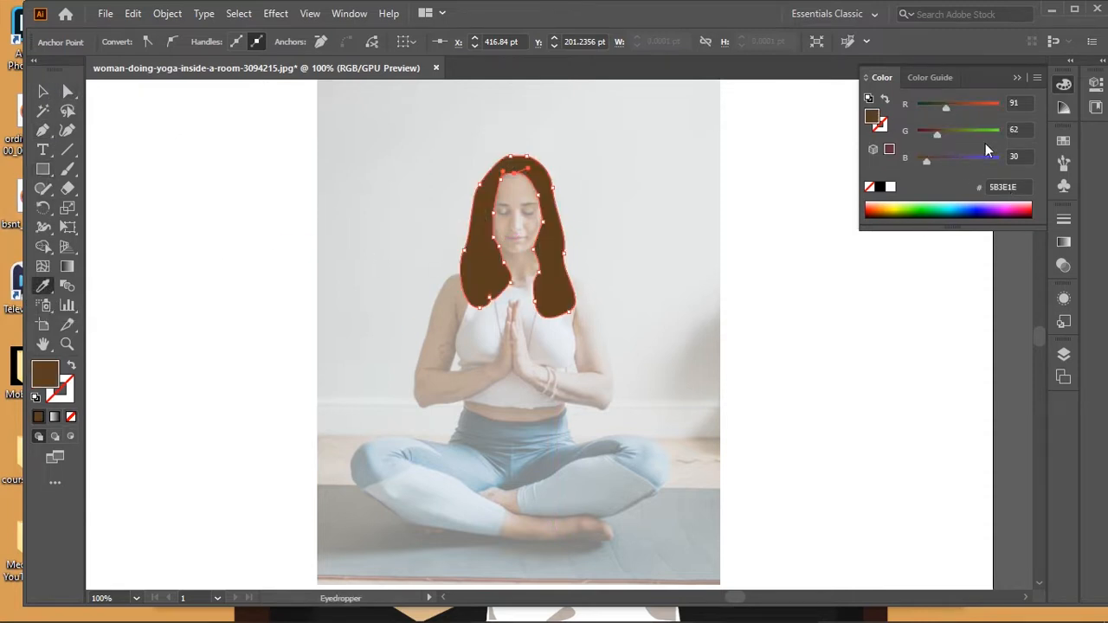
{"action": "left_click", "coordinate": [1037, 78]}
{"action": "left_click", "coordinate": [955, 139]}
{"action": "left_click_drag", "start_coordinate": [946, 161], "coordinate": [990, 138]}
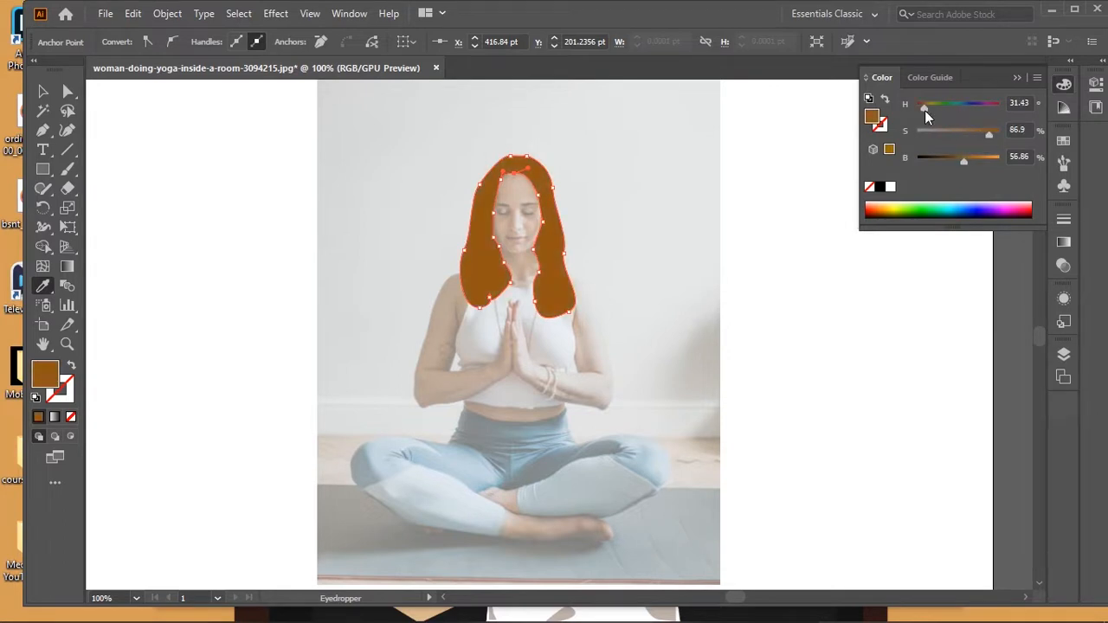
{"action": "left_click_drag", "start_coordinate": [925, 110], "coordinate": [921, 109]}
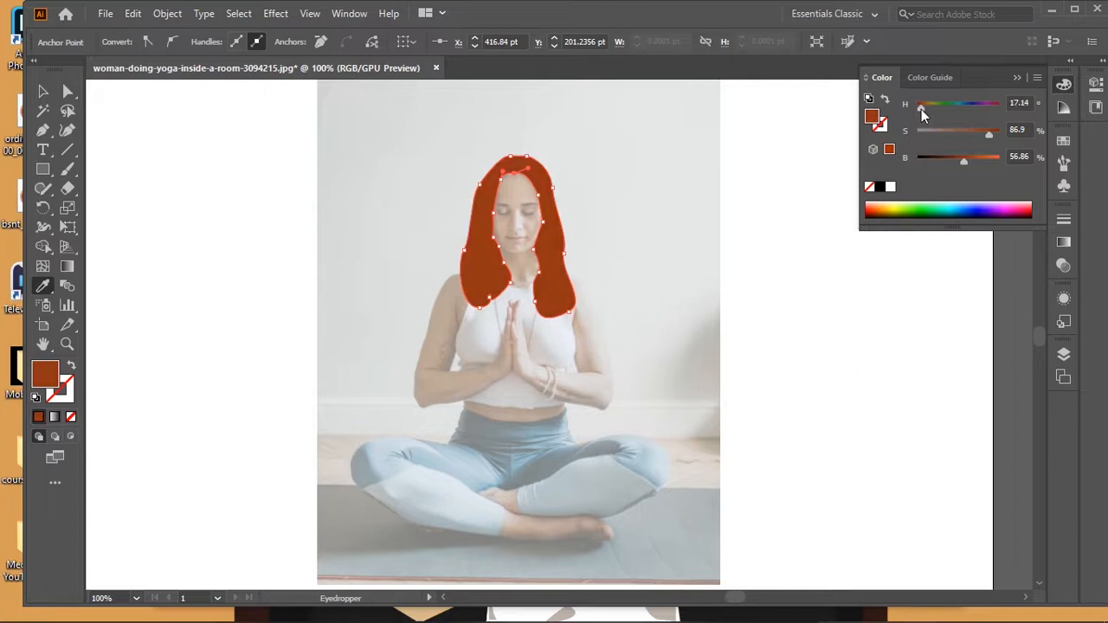
{"action": "left_click", "coordinate": [880, 186]}
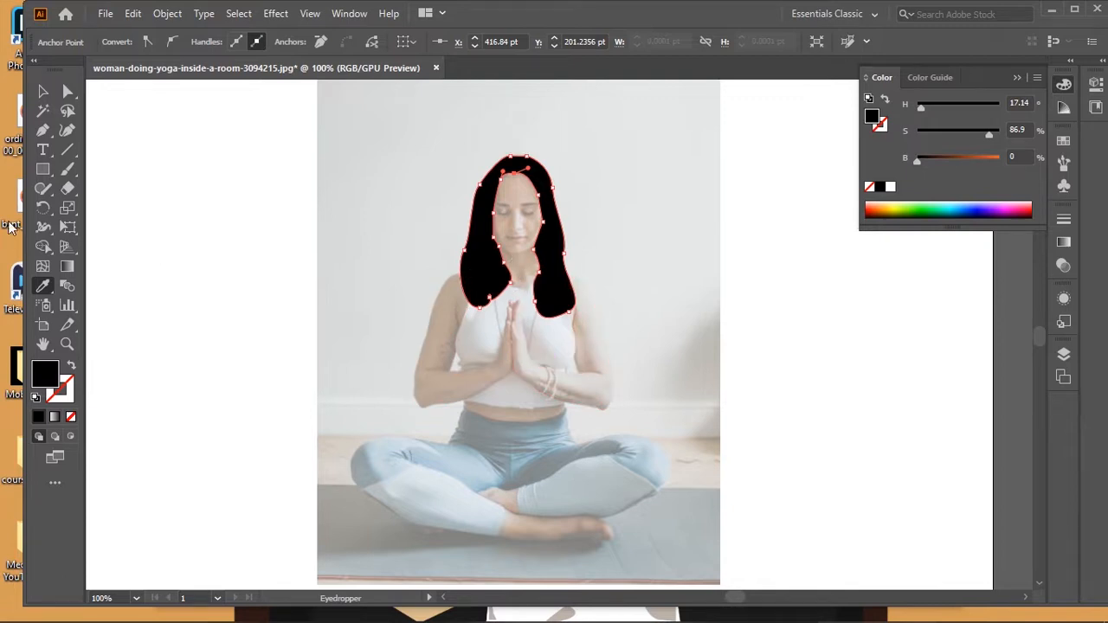
Step: Draw a rough closed Pen shape over the face and neck with its edges overlapping the hair, and set its fill to none
{"action": "left_click", "coordinate": [42, 130]}
{"action": "left_click", "coordinate": [447, 297]}
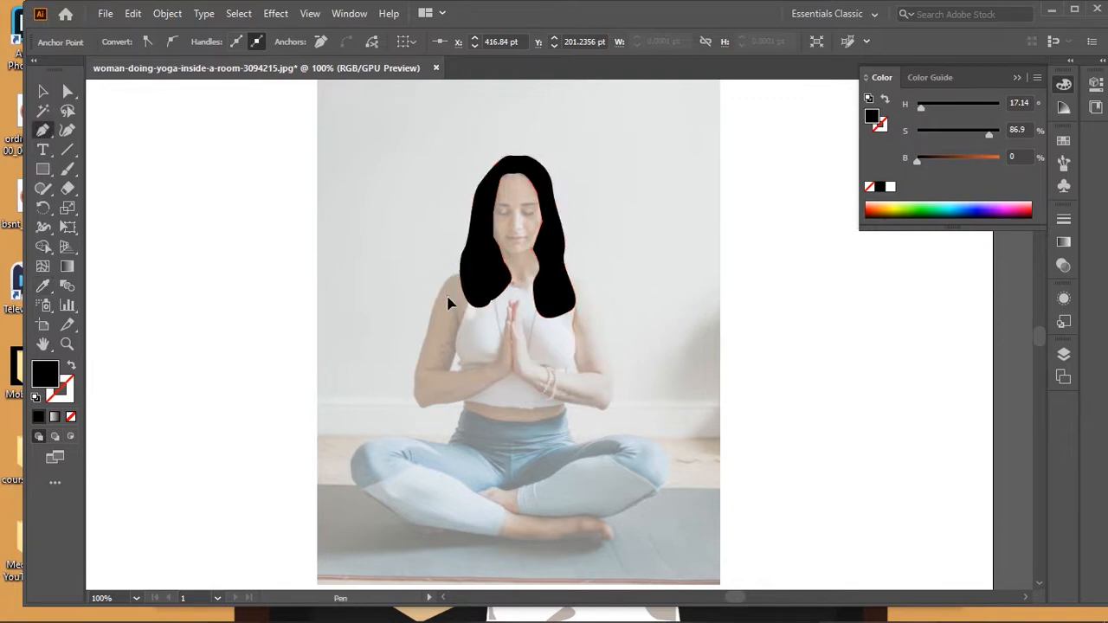
{"action": "left_click", "coordinate": [563, 301]}
{"action": "left_click", "coordinate": [541, 176]}
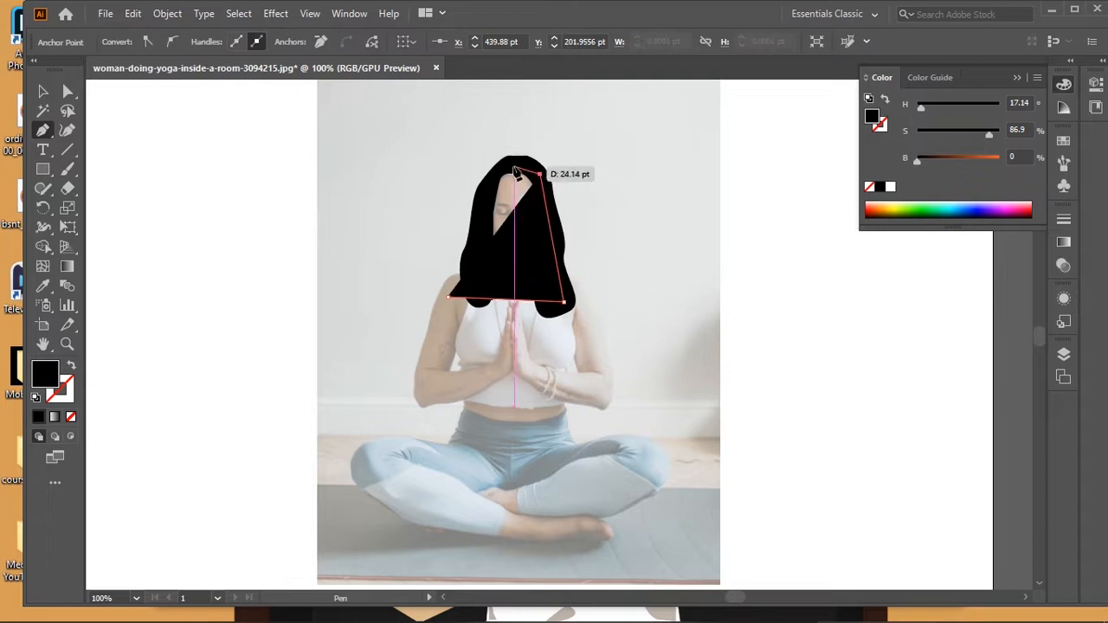
{"action": "left_click", "coordinate": [507, 167]}
{"action": "left_click", "coordinate": [478, 211]}
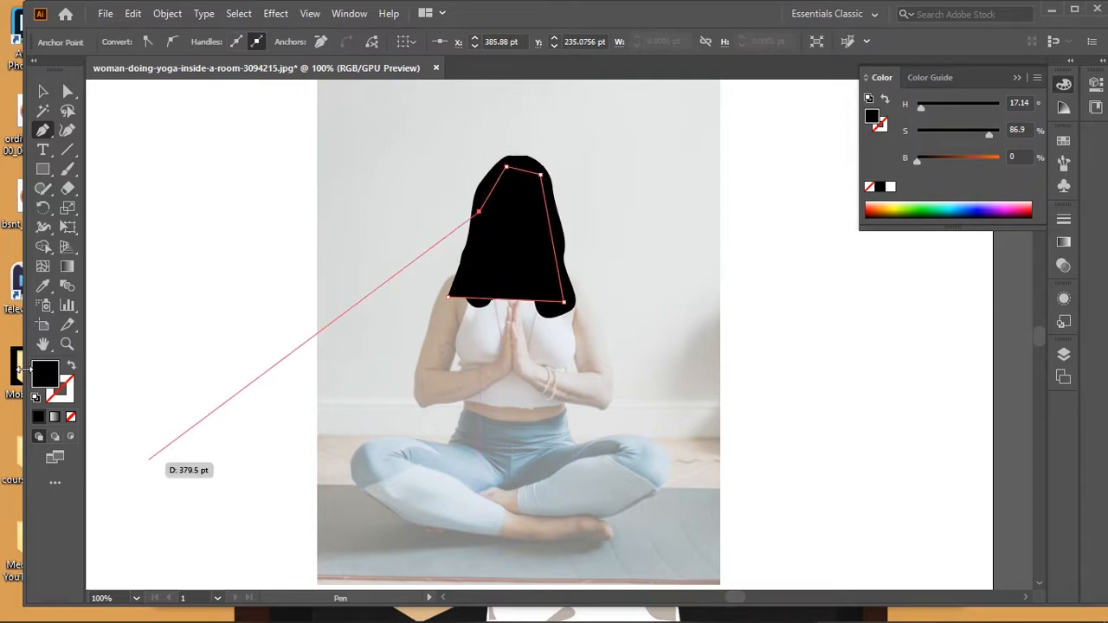
{"action": "left_click", "coordinate": [71, 418]}
{"action": "left_click", "coordinate": [478, 276]}
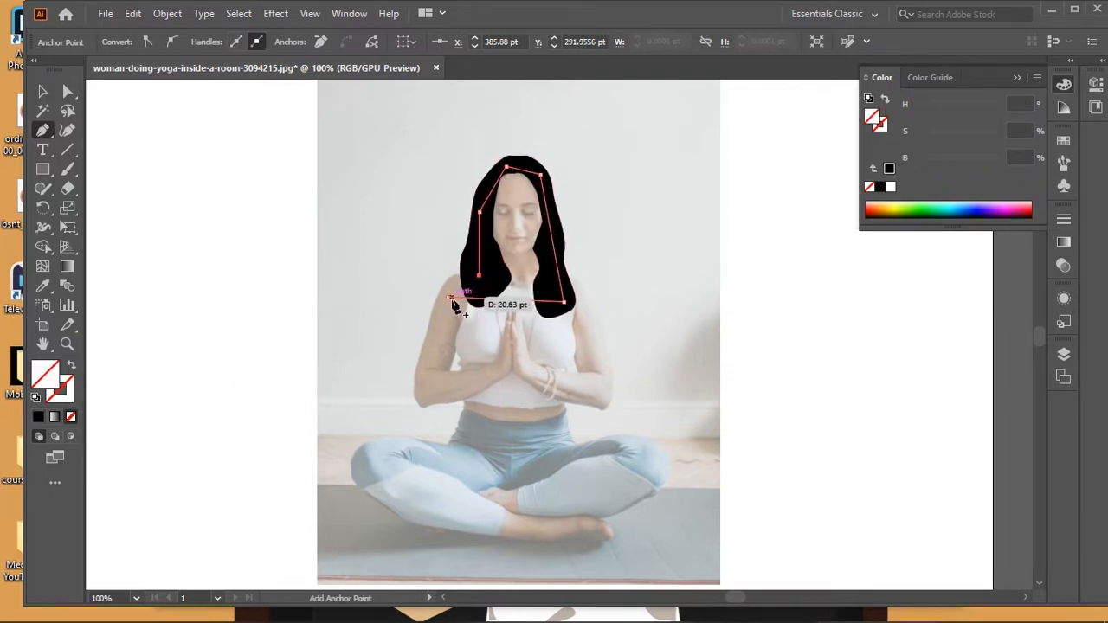
{"action": "left_click", "coordinate": [448, 299]}
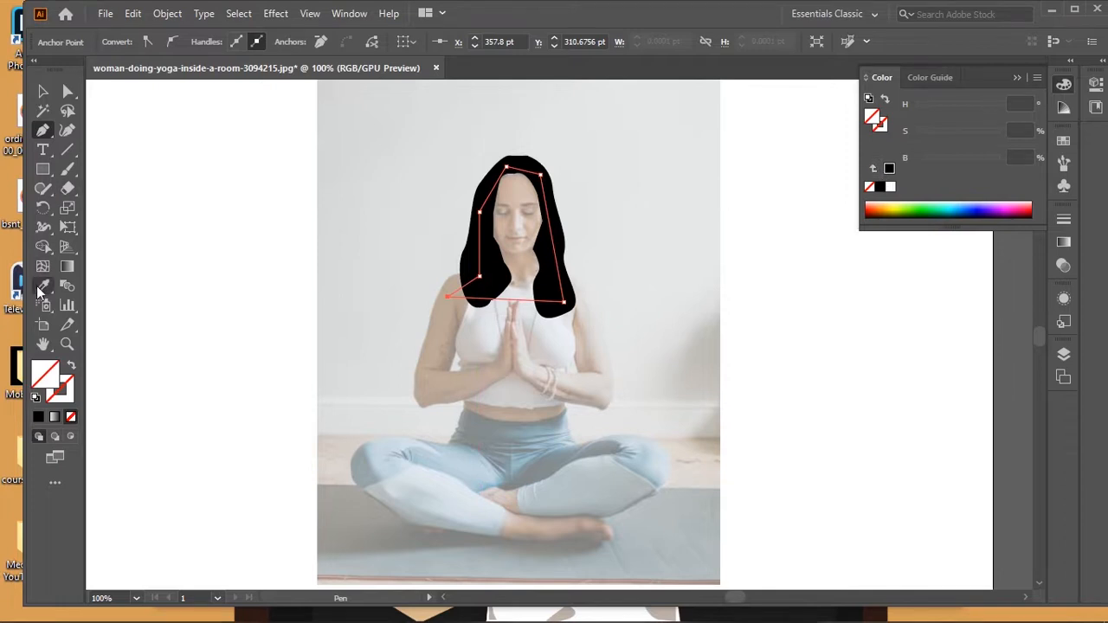
Step: Send the face shape behind the hair while trying a skin tone sampled from the photo, and set its fill back to none
{"action": "left_click", "coordinate": [43, 287]}
{"action": "left_click", "coordinate": [511, 195]}
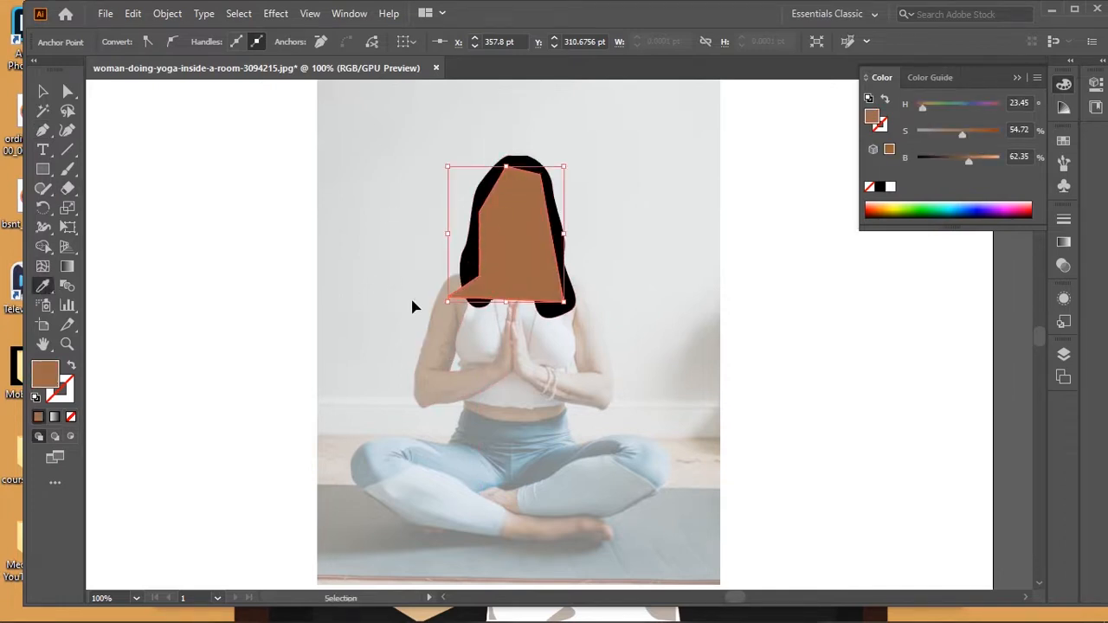
{"action": "key", "text": "ctrl+bracketleft"}
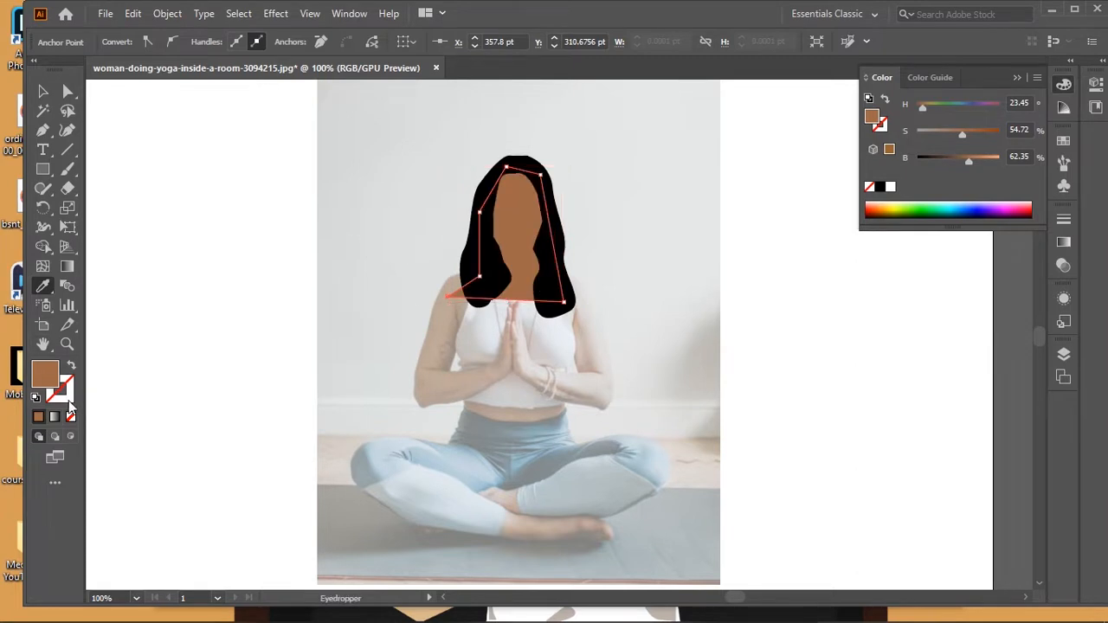
{"action": "left_click", "coordinate": [74, 417]}
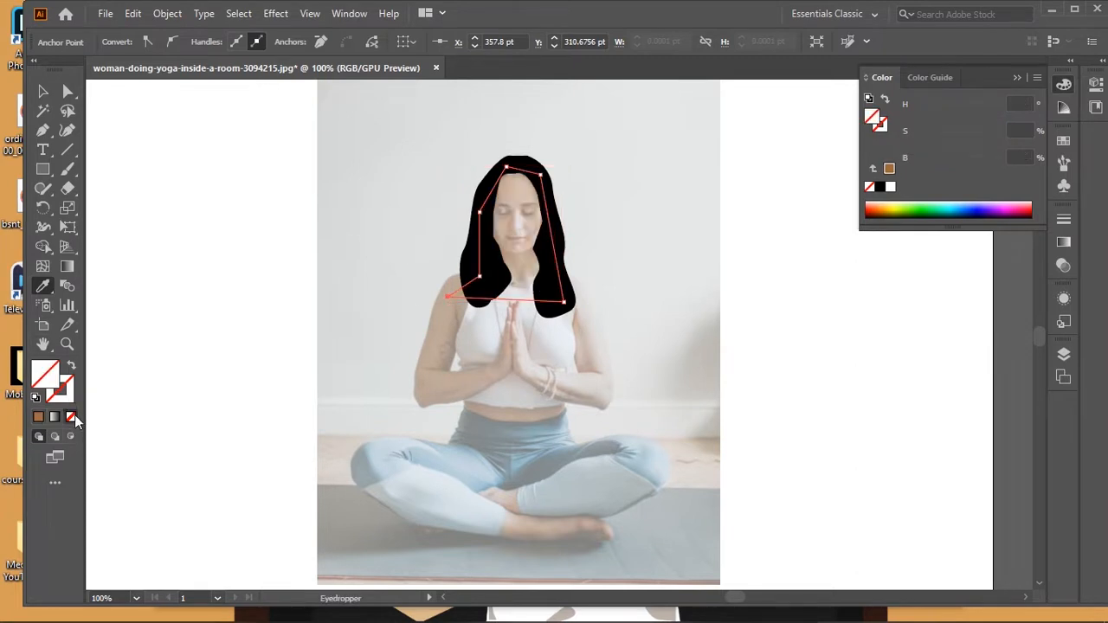
Step: Draw a closed Pen shape over the neck, curved under the chin and running down between the side locks
{"action": "left_click", "coordinate": [43, 130]}
{"action": "left_click", "coordinate": [500, 248]}
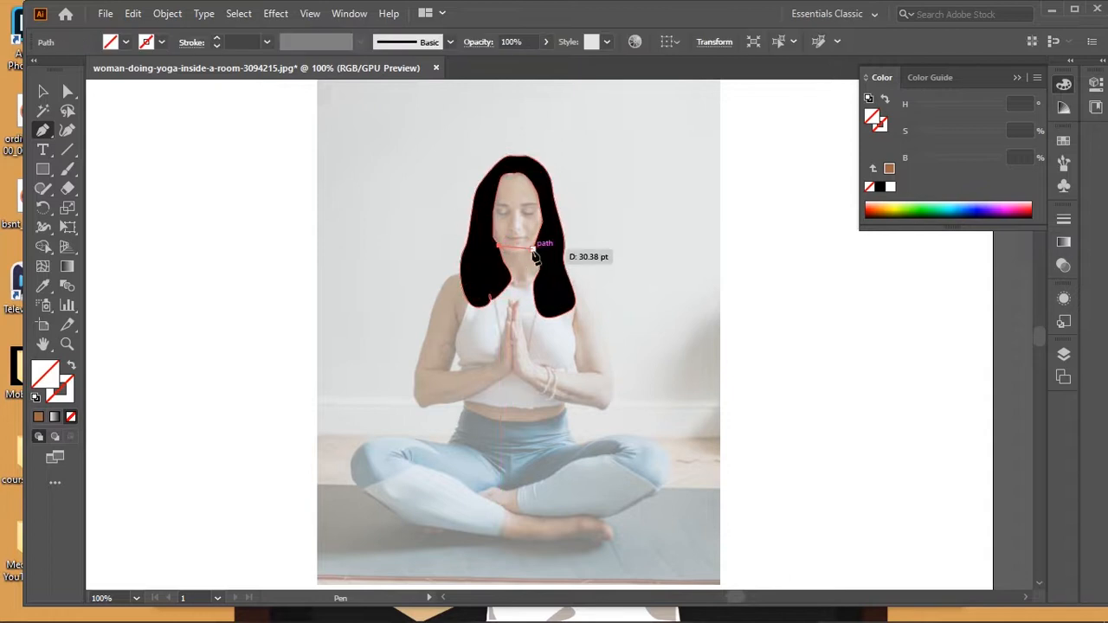
{"action": "left_click_drag", "start_coordinate": [555, 227], "coordinate": [561, 224]}
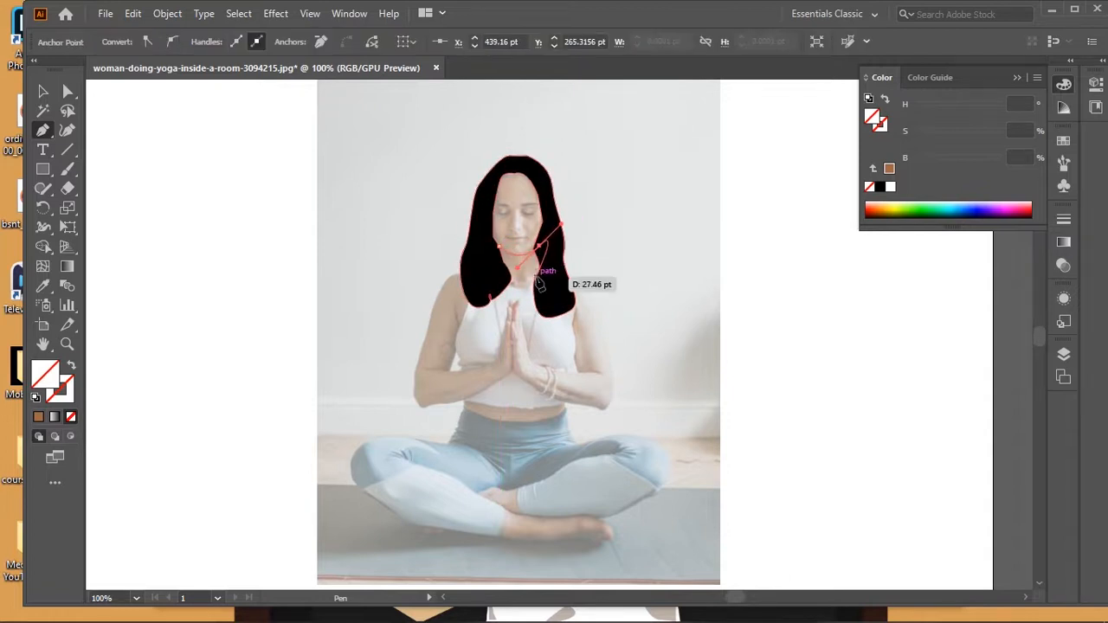
{"action": "left_click", "coordinate": [540, 246]}
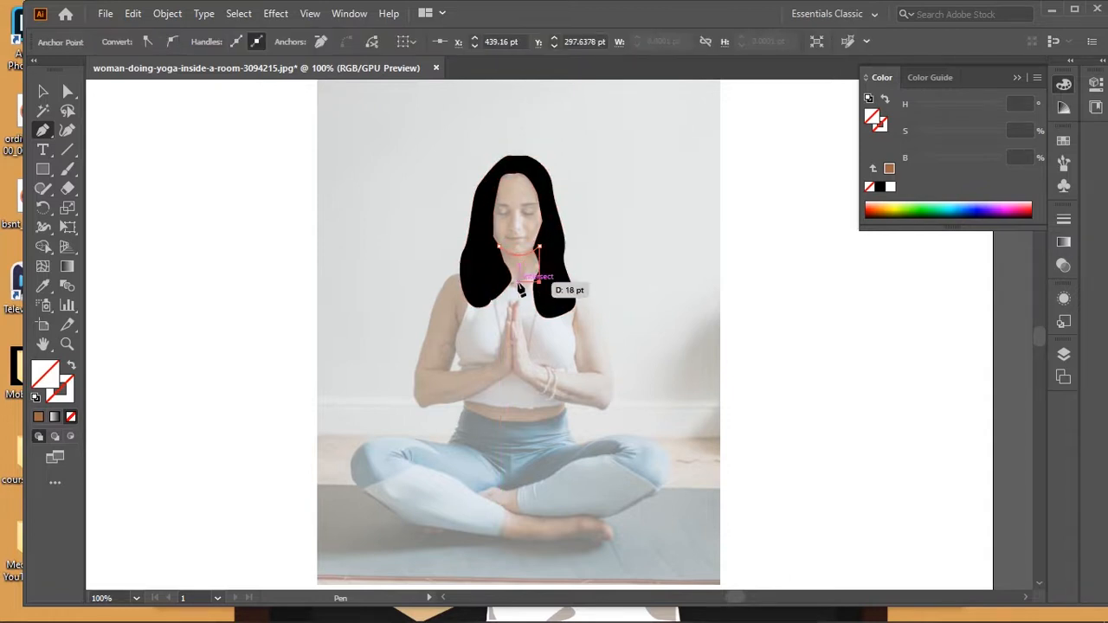
{"action": "left_click_drag", "start_coordinate": [519, 288], "coordinate": [509, 285]}
{"action": "left_click", "coordinate": [500, 247]}
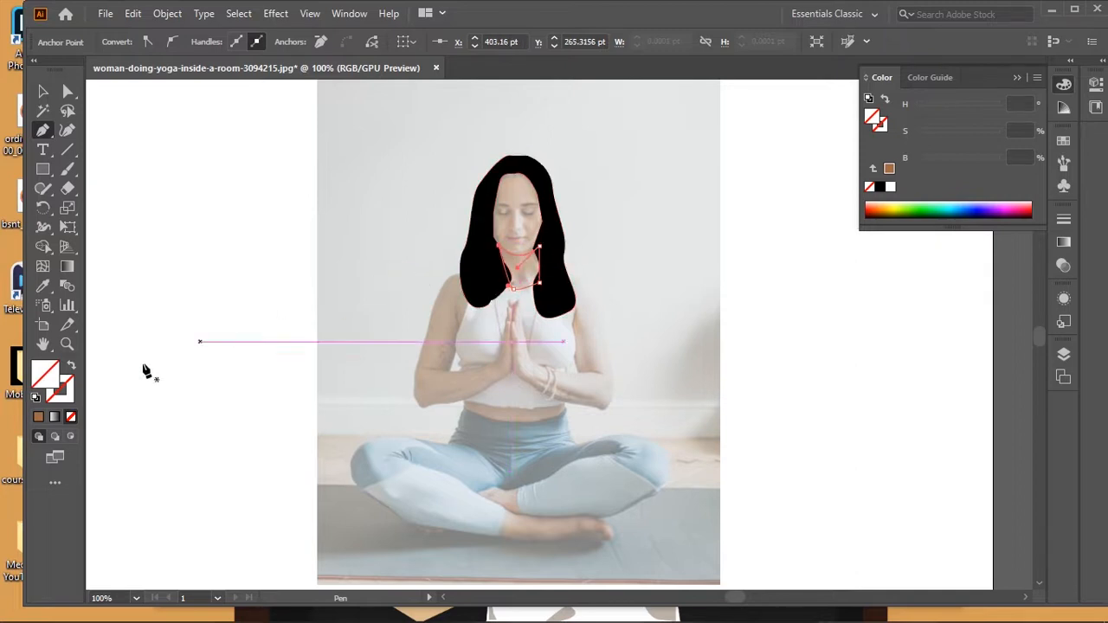
Step: Fill the neck shape with a dark brown sampled with the Eyedropper from the neck in the photo
{"action": "left_click", "coordinate": [44, 286]}
{"action": "left_click", "coordinate": [527, 269]}
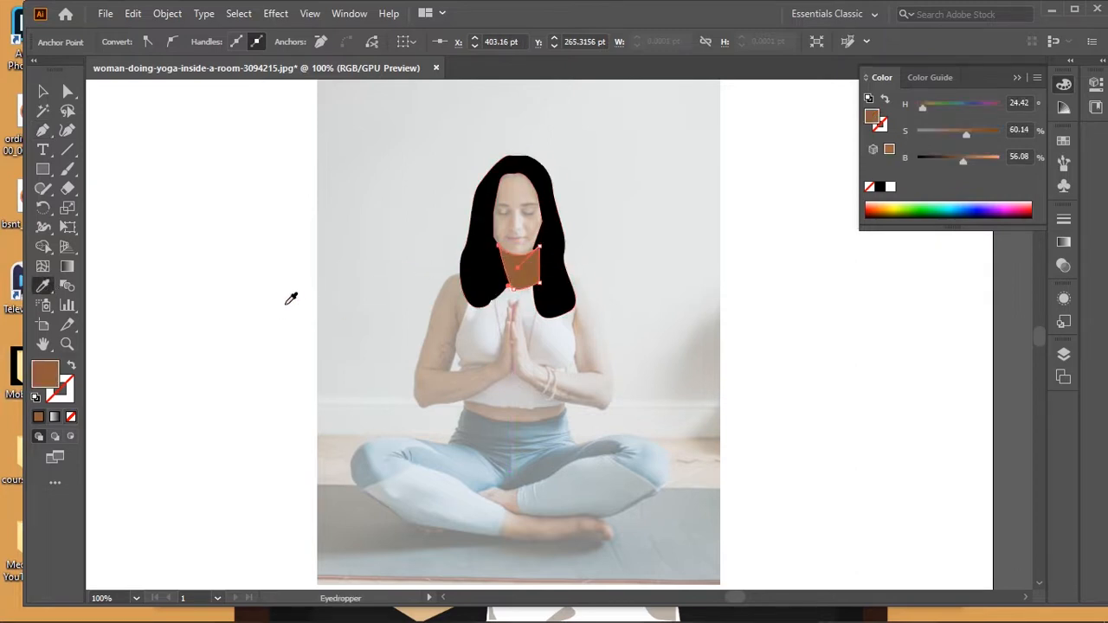
{"action": "key", "text": "v"}
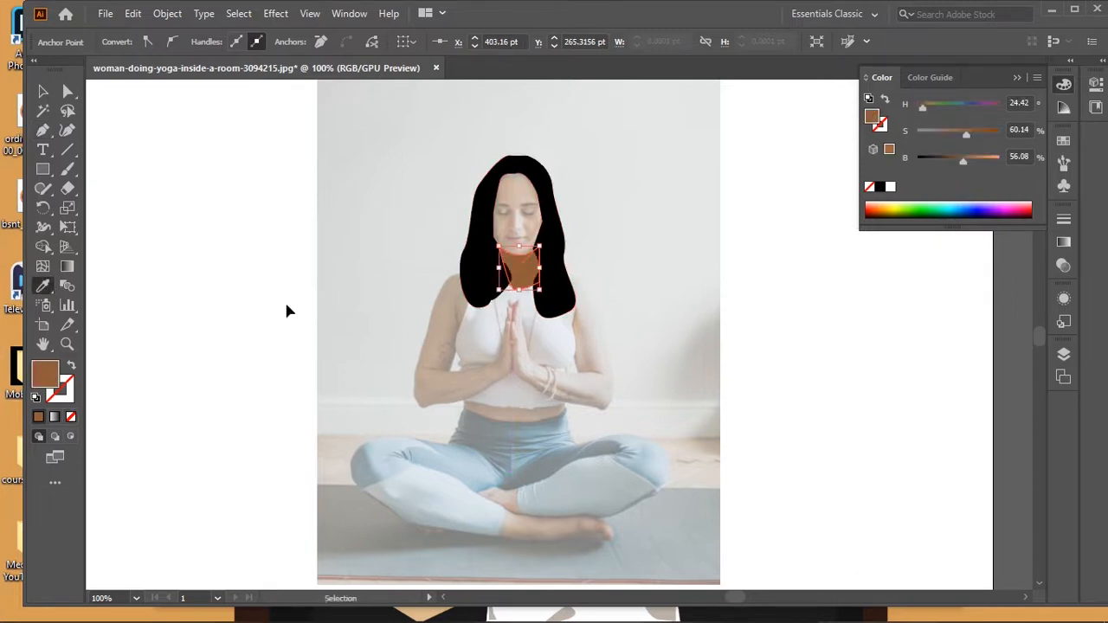
{"action": "key", "text": "i"}
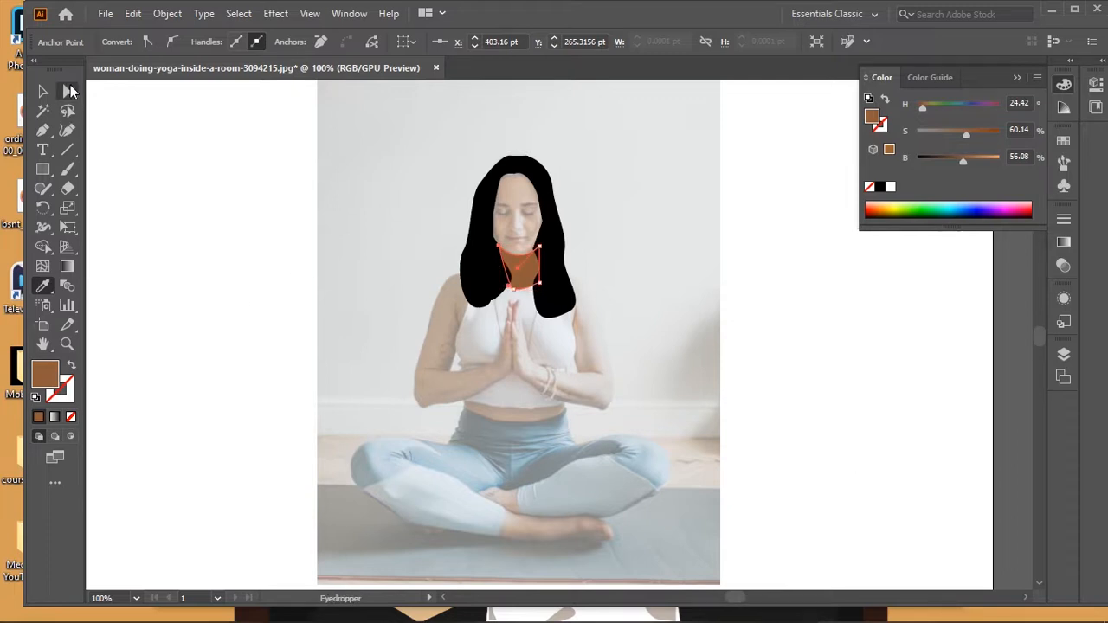
Step: Try to select the unfilled face shape behind the hair directly on the canvas
{"action": "left_click", "coordinate": [70, 91]}
{"action": "left_click", "coordinate": [539, 234]}
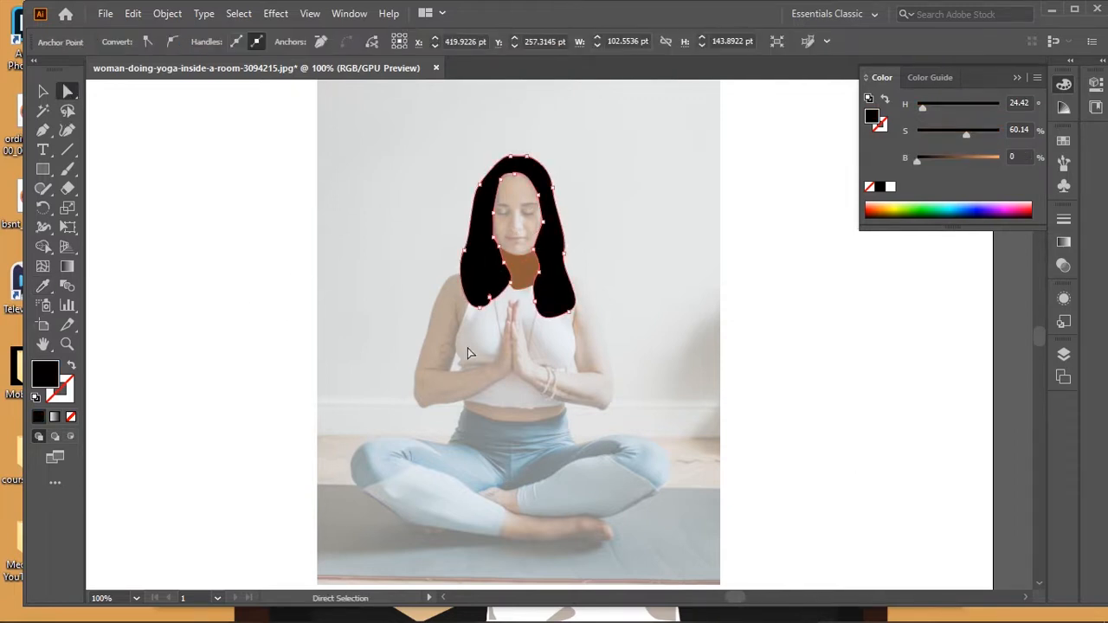
{"action": "left_click", "coordinate": [533, 225]}
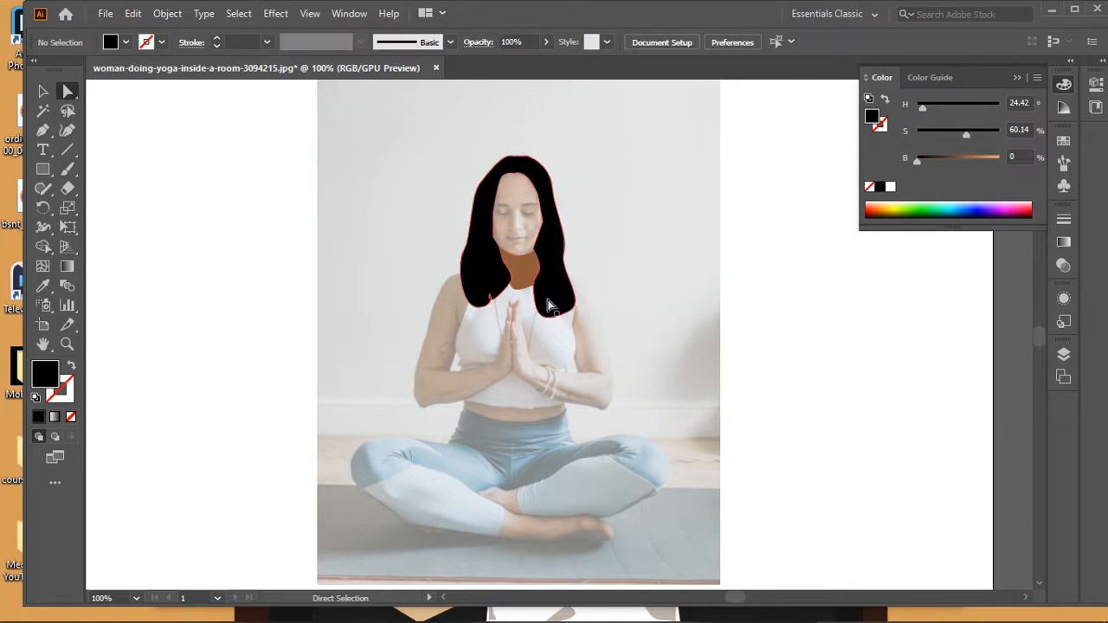
{"action": "left_click", "coordinate": [521, 270]}
{"action": "left_click", "coordinate": [518, 239]}
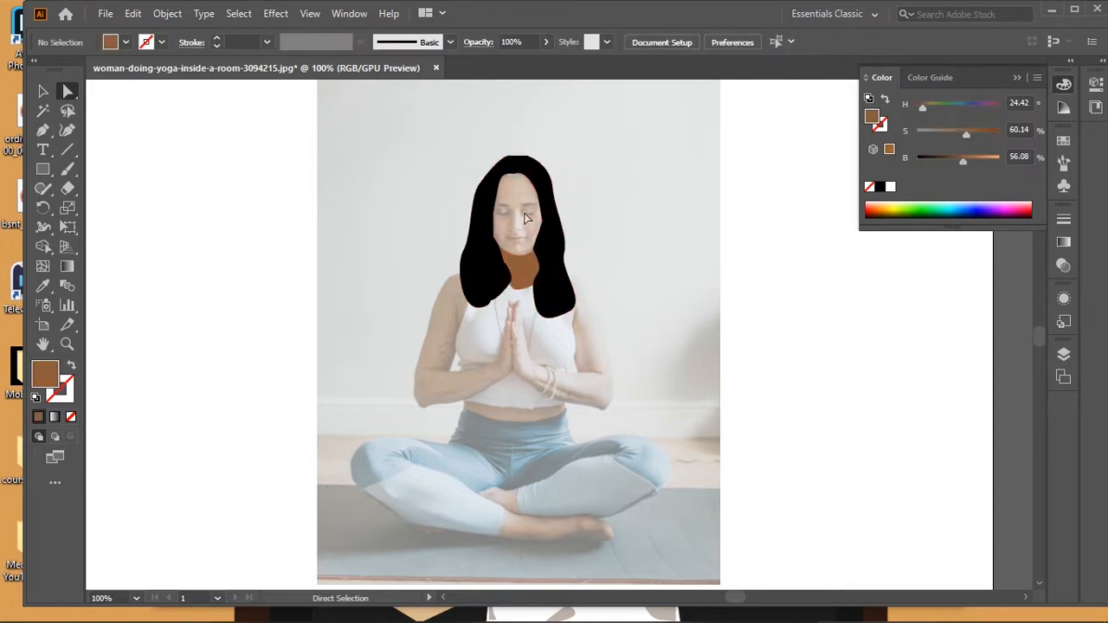
{"action": "left_click", "coordinate": [480, 279]}
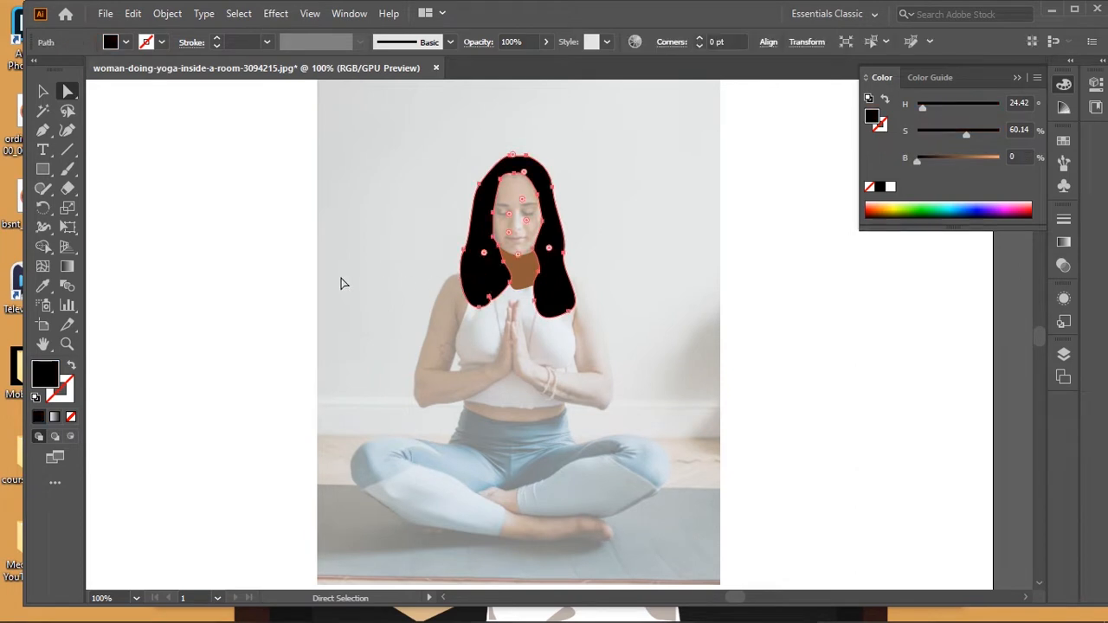
{"action": "left_click", "coordinate": [43, 91]}
{"action": "left_click", "coordinate": [529, 236]}
{"action": "left_click", "coordinate": [518, 265]}
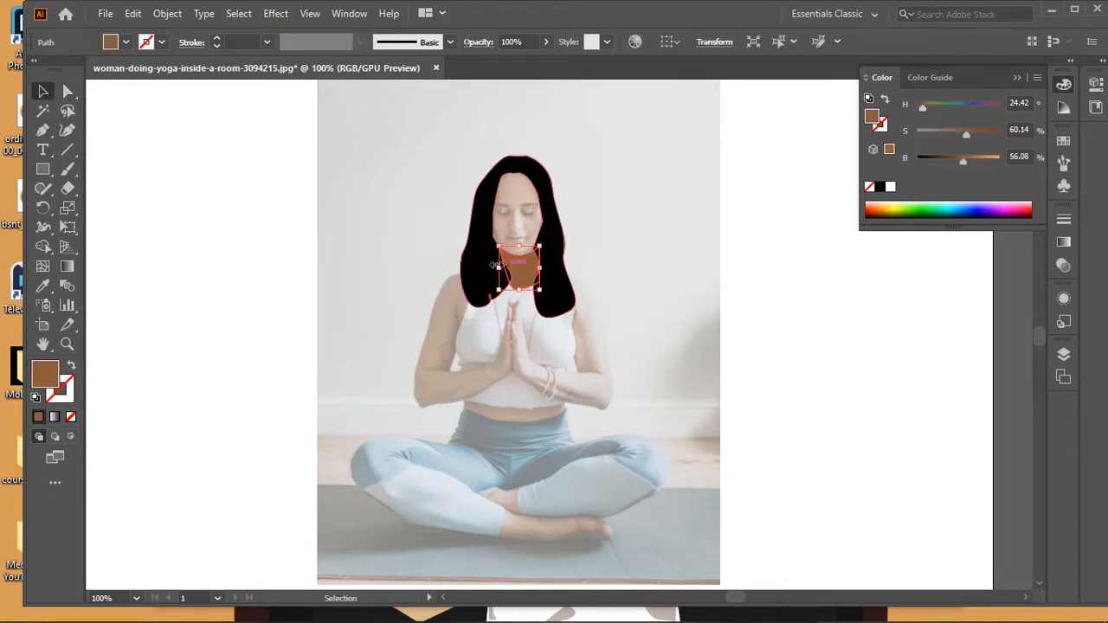
{"action": "left_click", "coordinate": [489, 269]}
{"action": "left_click", "coordinate": [488, 267]}
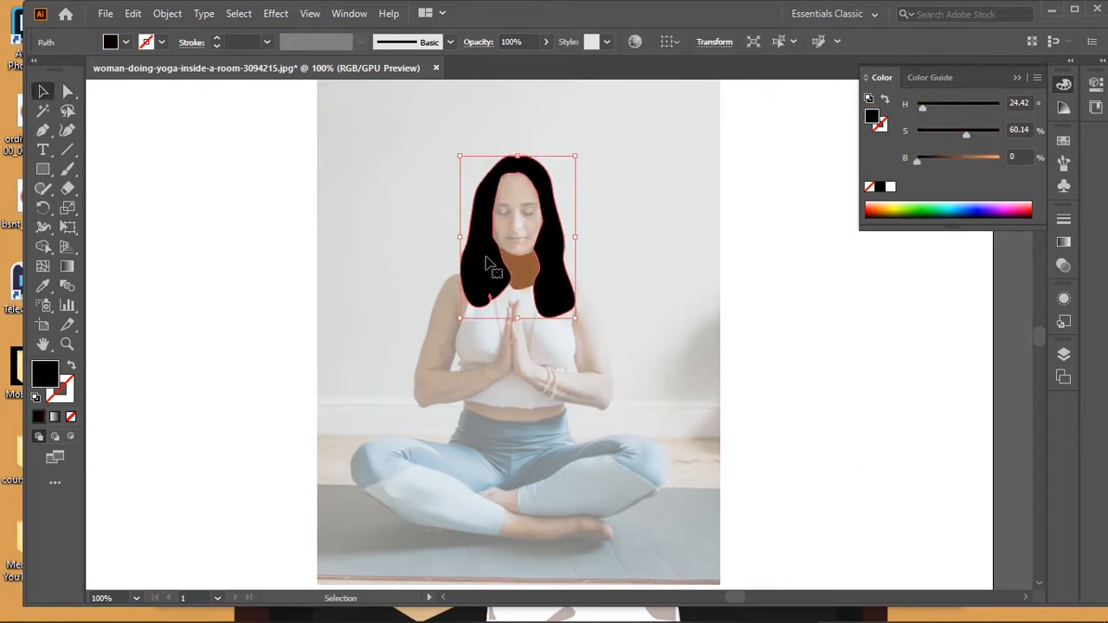
{"action": "left_click", "coordinate": [546, 243]}
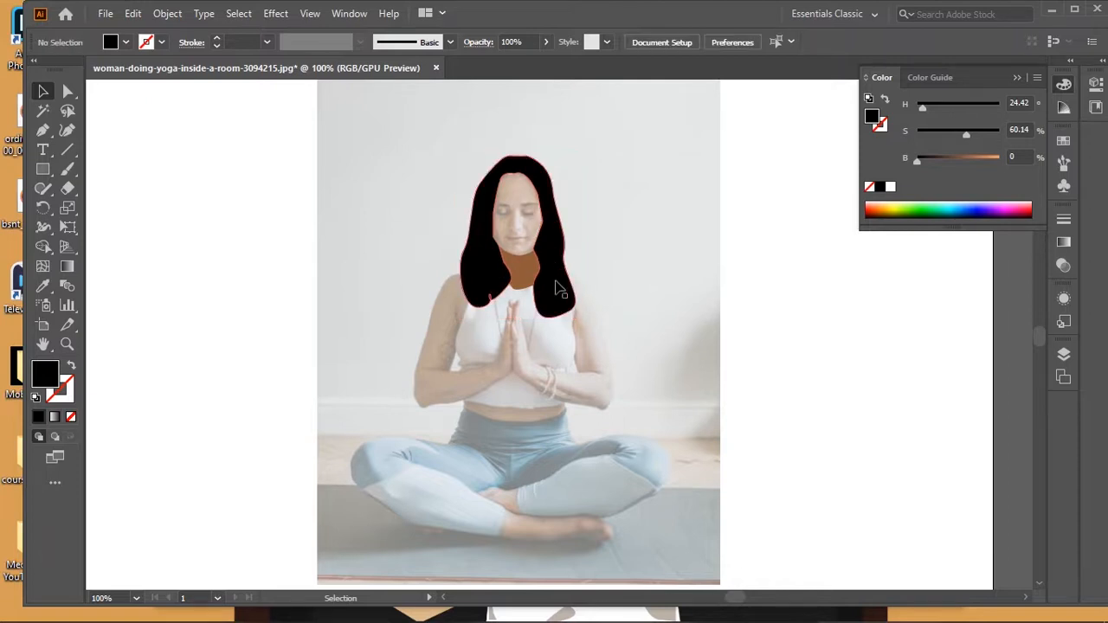
Step: Expand Layer 2 in the layer list and select the unfilled face path between the hair and neck paths
{"action": "left_click", "coordinate": [1064, 353]}
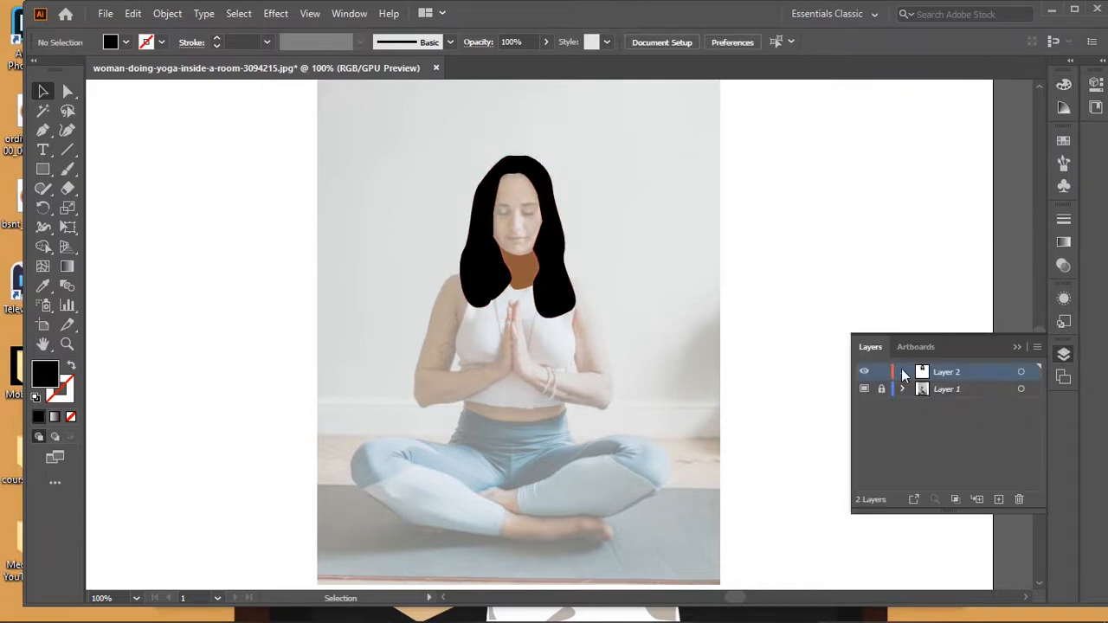
{"action": "left_click", "coordinate": [903, 373]}
{"action": "left_click", "coordinate": [1013, 405]}
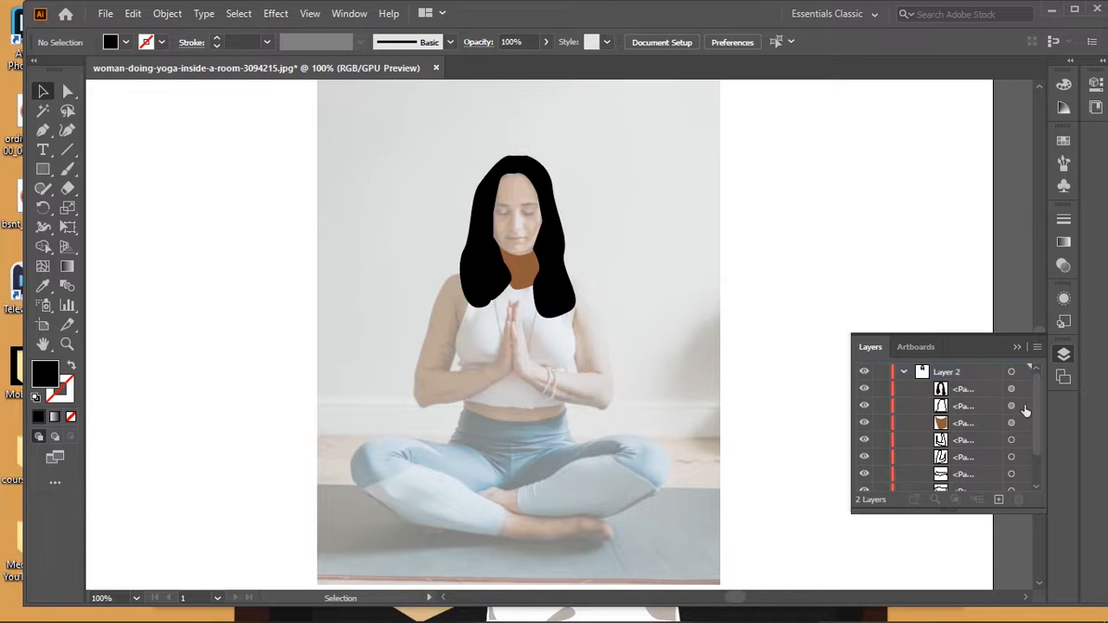
Step: Try skin tones sampled from the photo on the face shape, undoing each one
{"action": "left_click", "coordinate": [42, 286]}
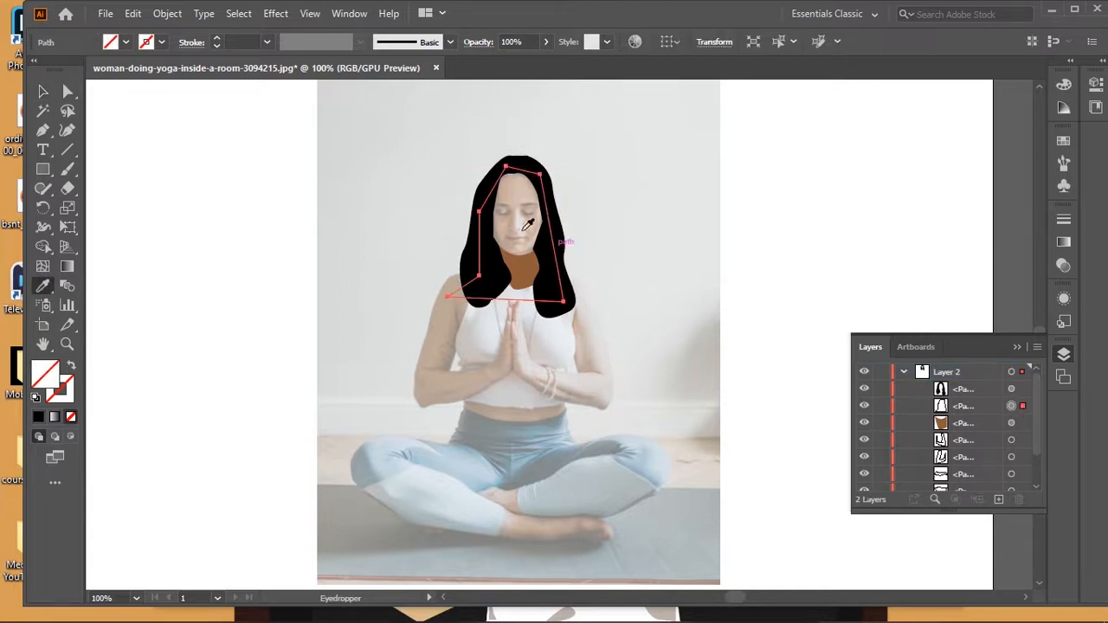
{"action": "left_click", "coordinate": [522, 216]}
{"action": "key", "text": "ctrl+z"}
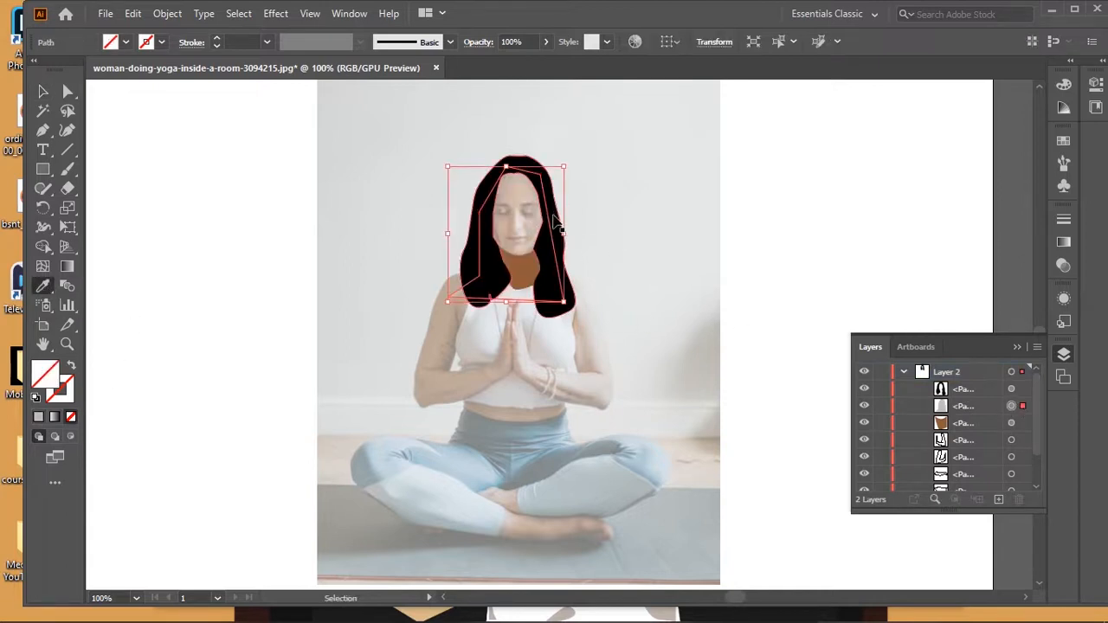
{"action": "left_click", "coordinate": [529, 220]}
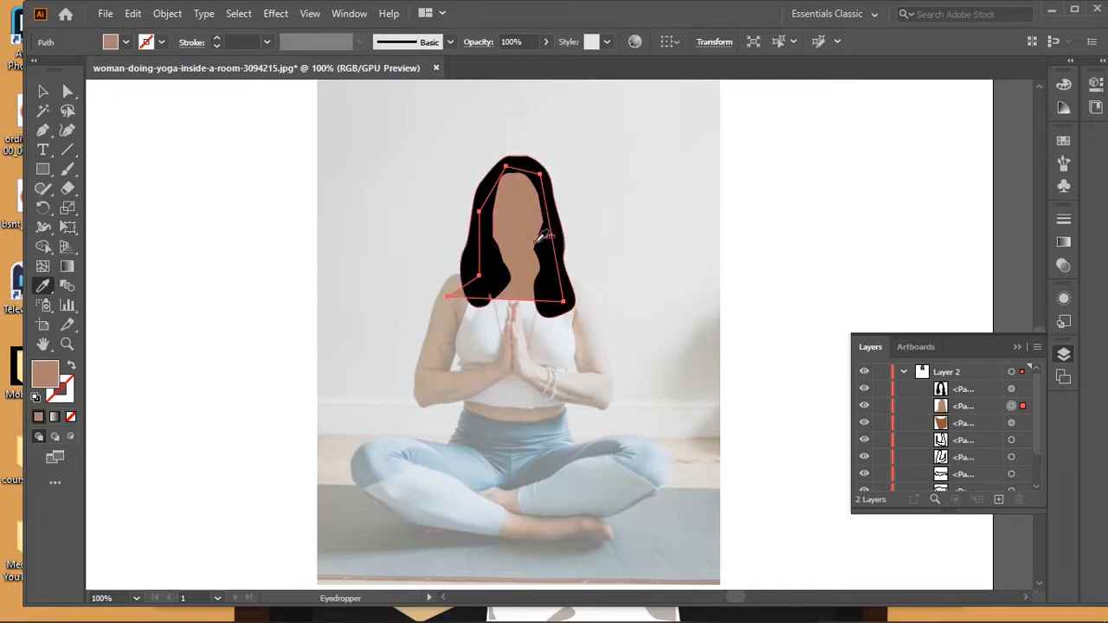
{"action": "key", "text": "ctrl+z"}
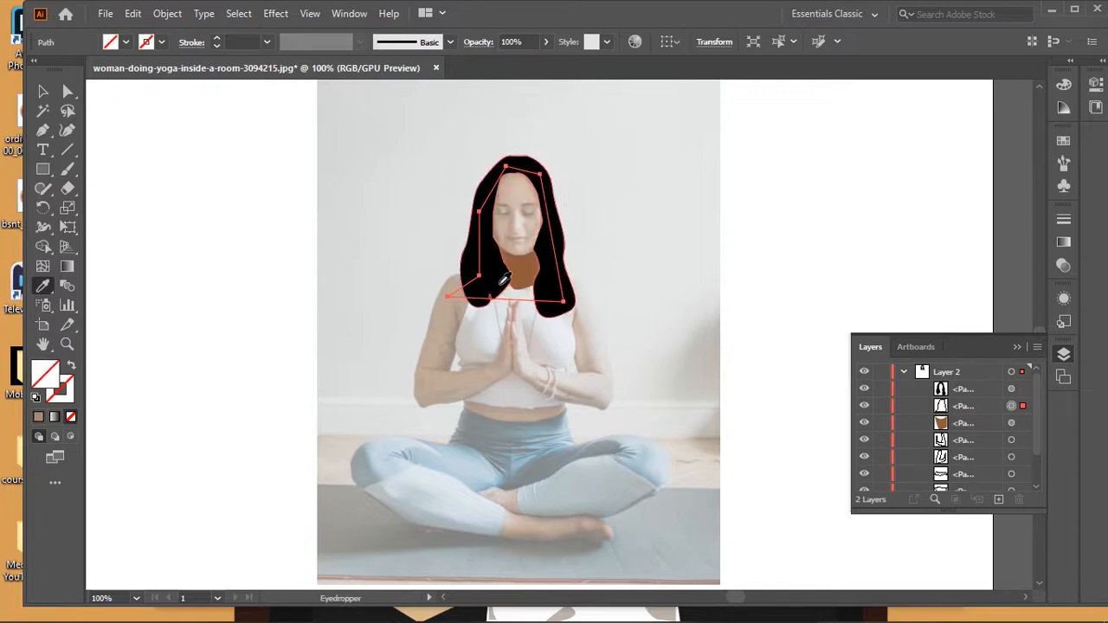
{"action": "left_click", "coordinate": [528, 339]}
{"action": "key", "text": "ctrl+z"}
Step: Fill the face shape with a medium brown sampled from the photo and send it backward behind the neck shape
{"action": "left_click", "coordinate": [541, 355]}
{"action": "left_click", "coordinate": [588, 346]}
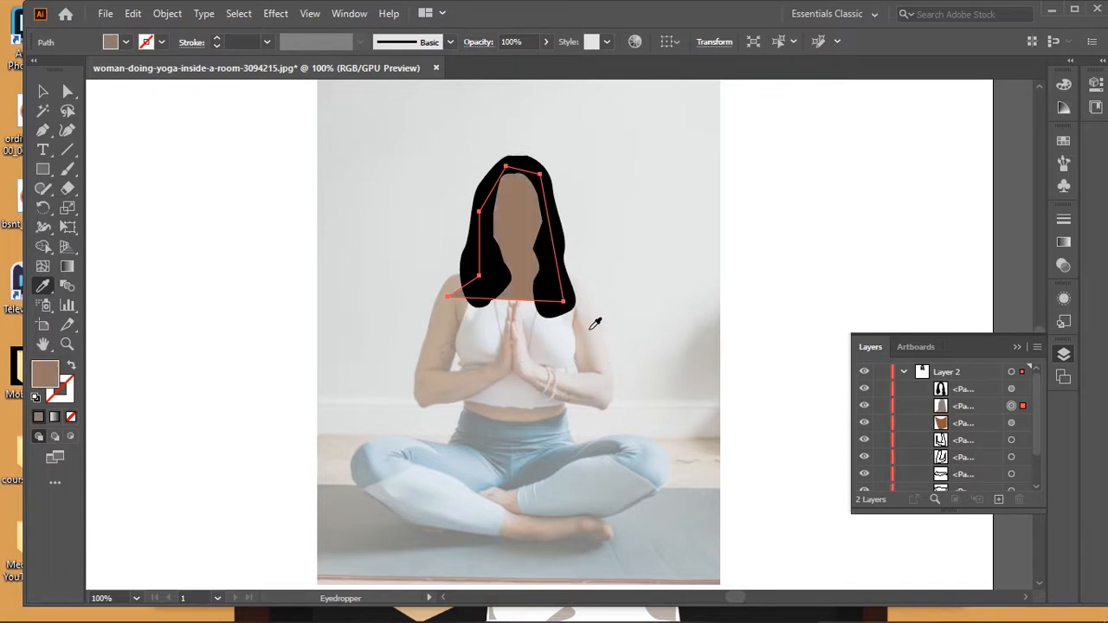
{"action": "left_click", "coordinate": [579, 319]}
{"action": "key", "text": "ctrl+bracketleft"}
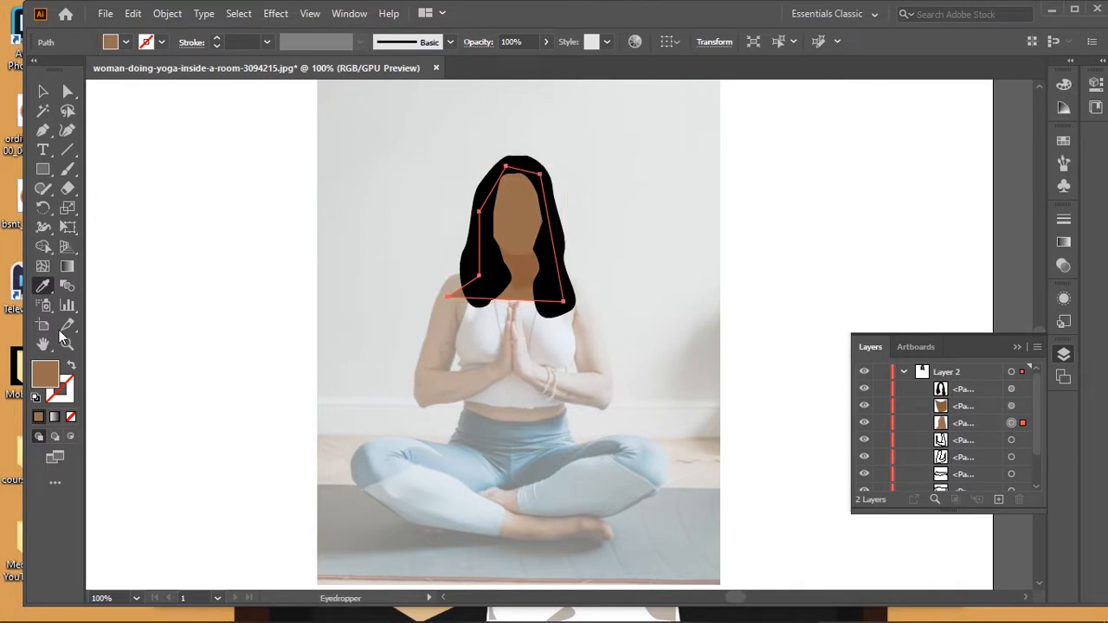
Step: Fill the arm shape on the left side of the photo with the face's brown
{"action": "left_click", "coordinate": [43, 91]}
{"action": "left_click", "coordinate": [431, 376]}
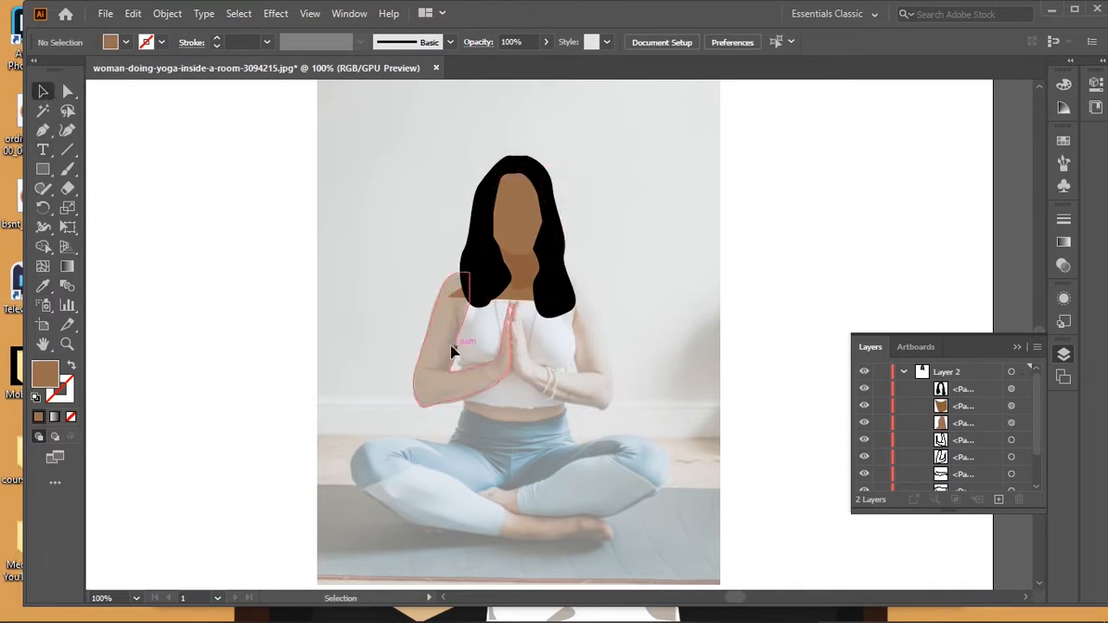
{"action": "left_click", "coordinate": [457, 358]}
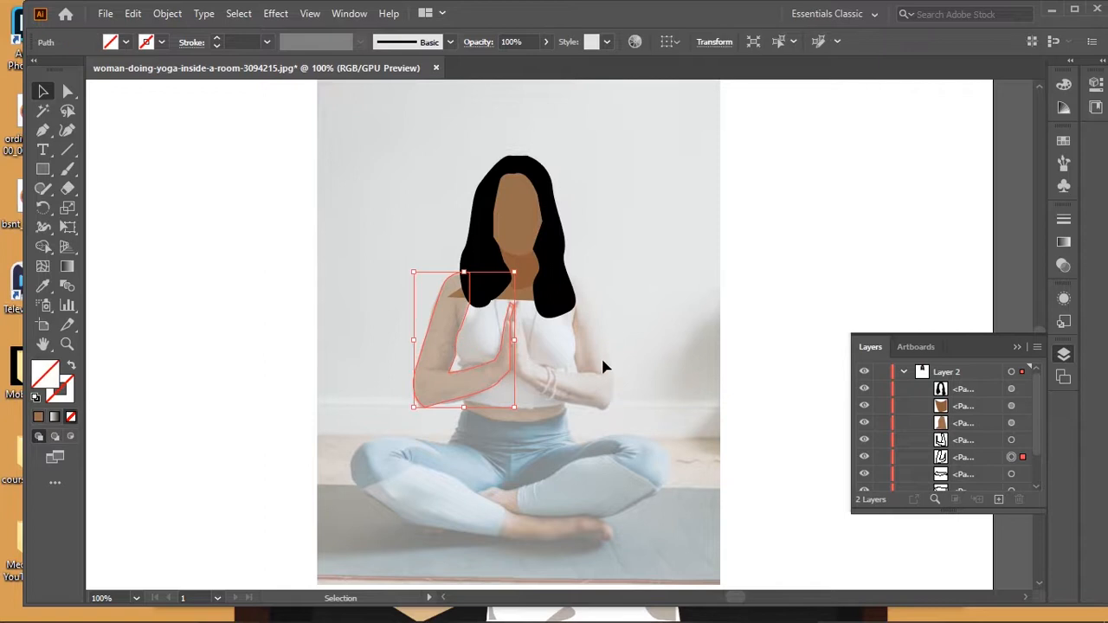
{"action": "left_click", "coordinate": [42, 286]}
{"action": "left_click", "coordinate": [524, 225]}
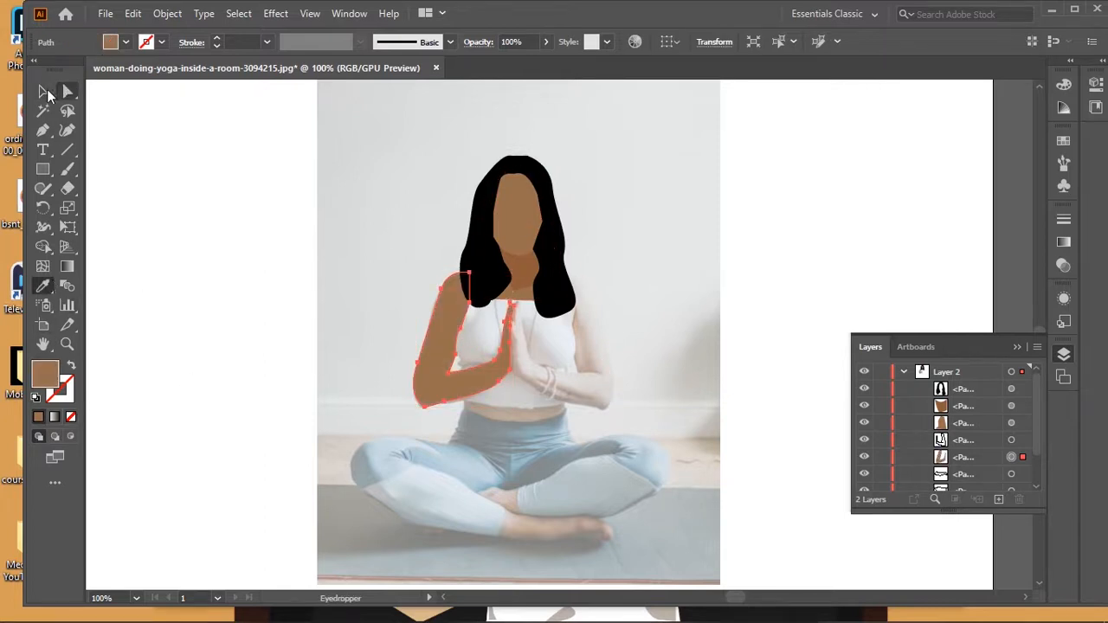
Step: Fill the arm shape on the right side of the photo with the same brown as the face
{"action": "left_click", "coordinate": [44, 91]}
{"action": "left_click", "coordinate": [572, 403]}
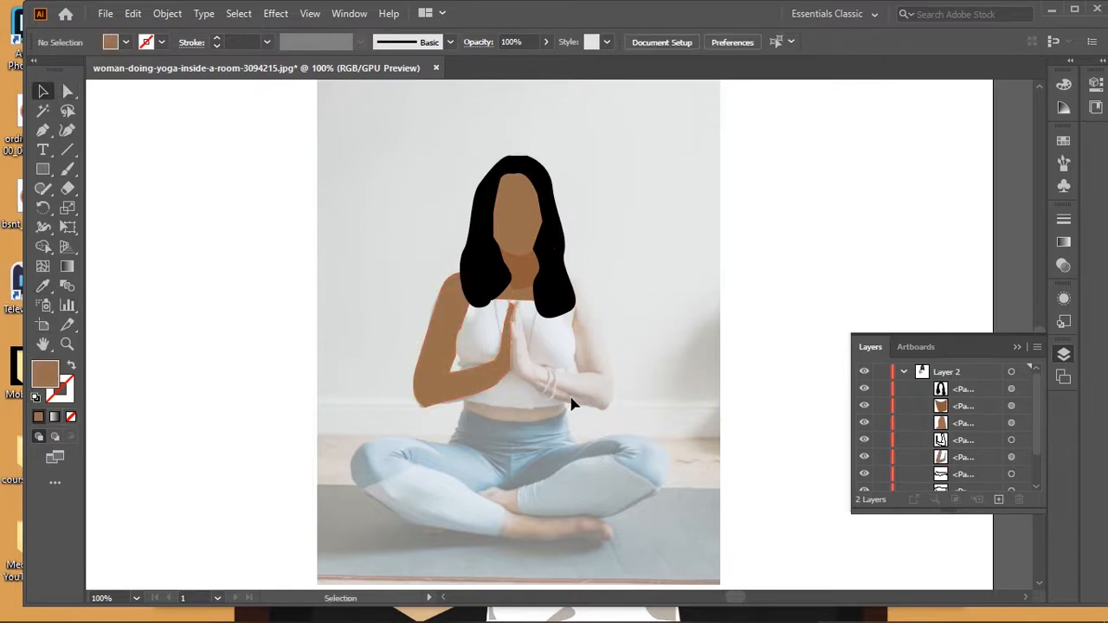
{"action": "left_click", "coordinate": [534, 389]}
{"action": "left_click", "coordinate": [42, 286]}
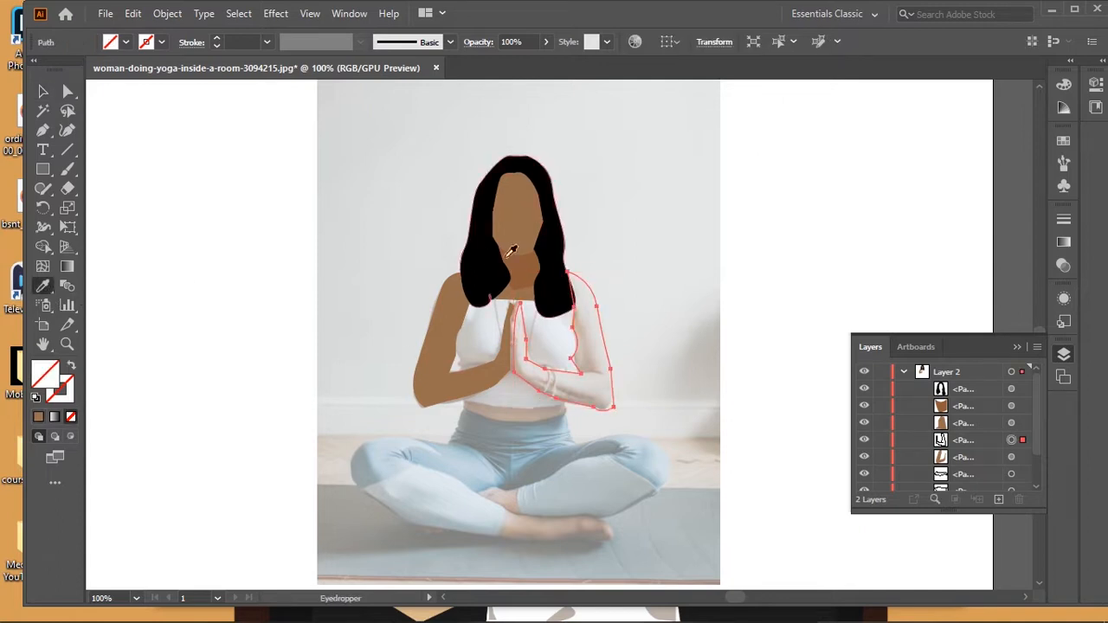
{"action": "left_click", "coordinate": [510, 253]}
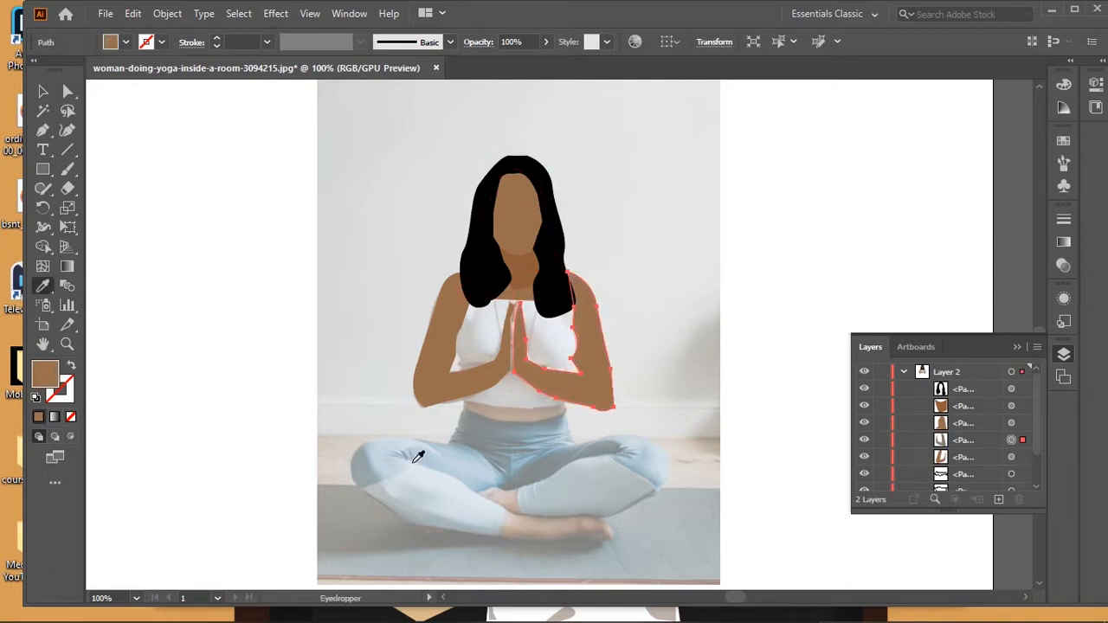
Step: Fill the leggings shape with black sampled from the hair
{"action": "left_click", "coordinate": [43, 91]}
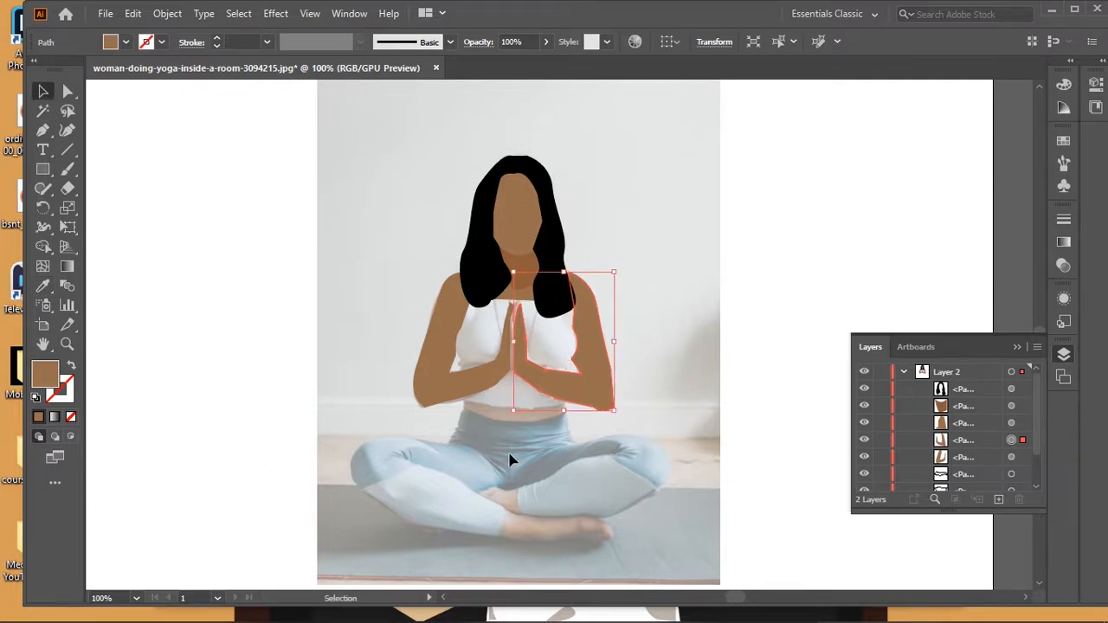
{"action": "left_click", "coordinate": [447, 445]}
{"action": "left_click", "coordinate": [42, 286]}
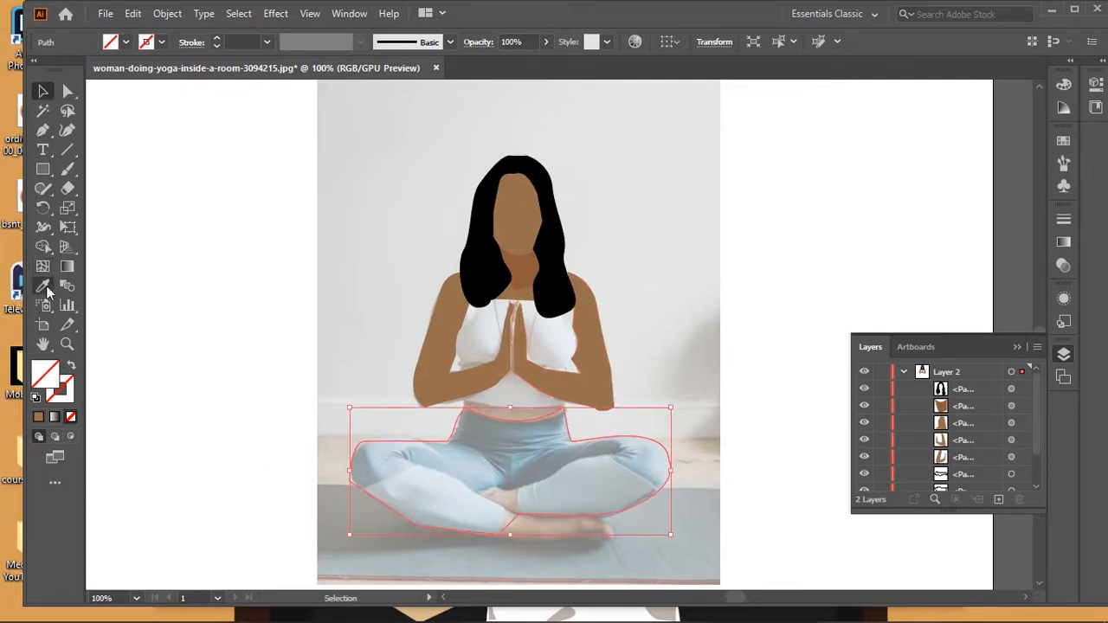
{"action": "left_click", "coordinate": [490, 242]}
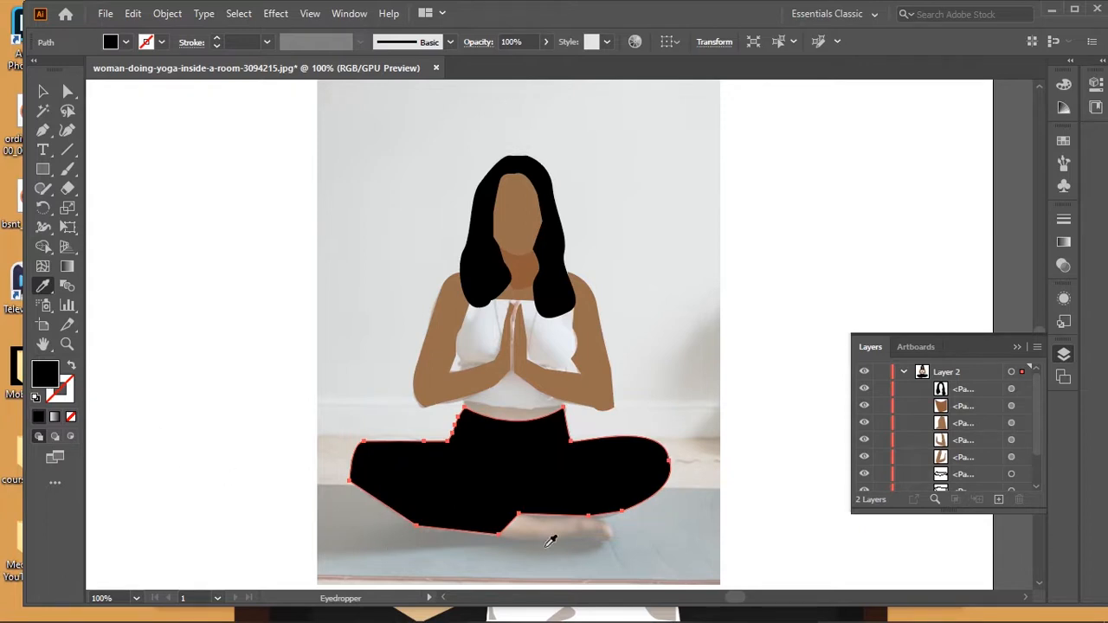
Step: Fill the foot shape below the leggings with the brown sampled from the arm
{"action": "left_click", "coordinate": [43, 91]}
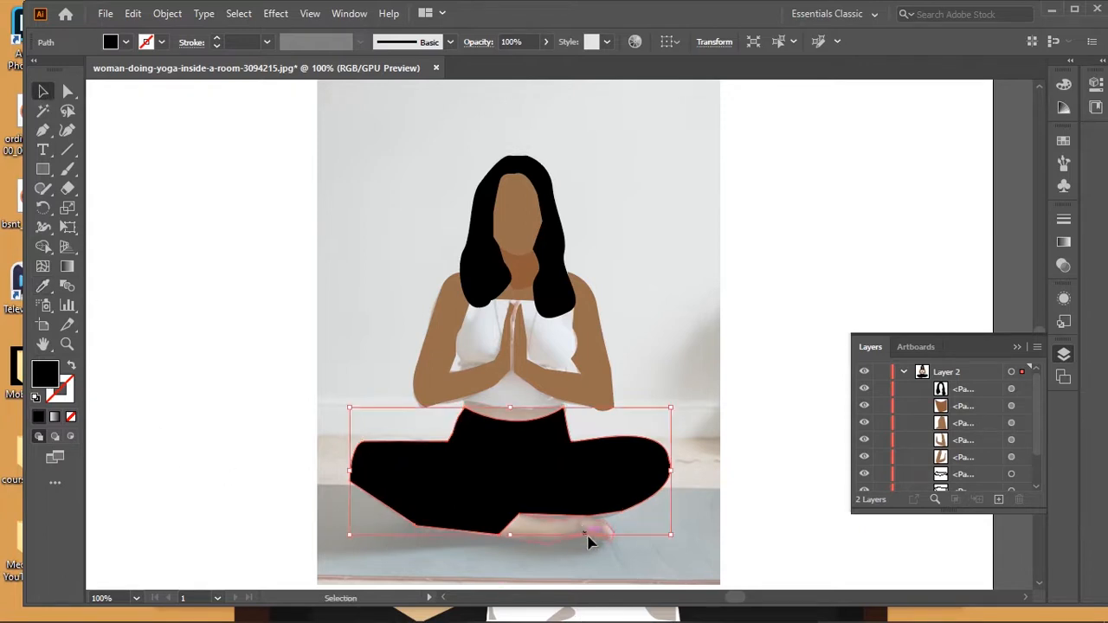
{"action": "left_click", "coordinate": [593, 534]}
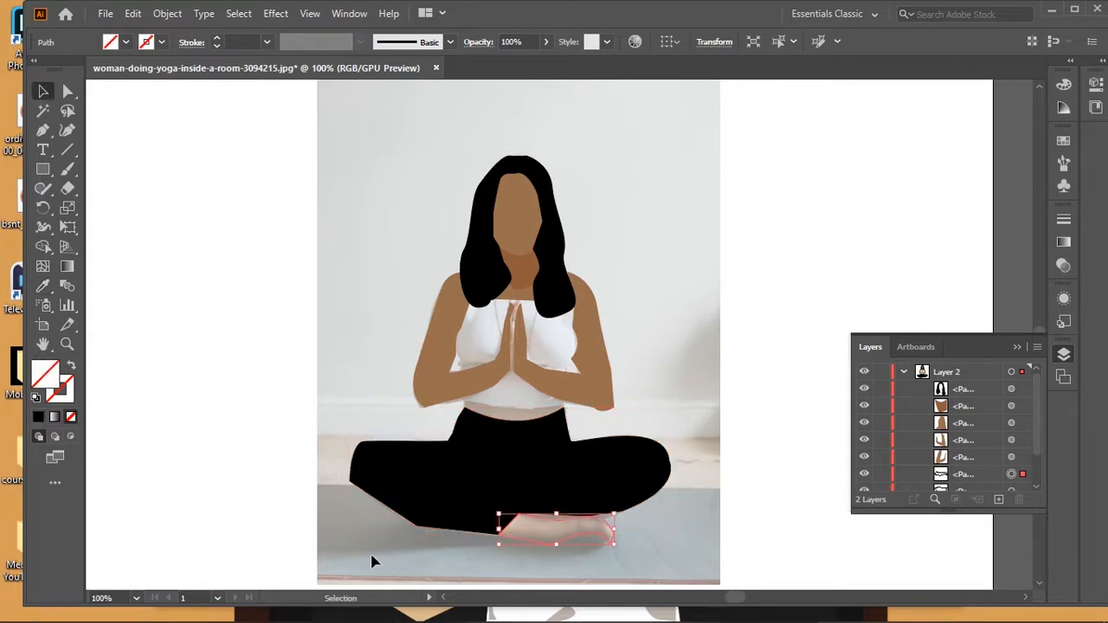
{"action": "left_click", "coordinate": [42, 285]}
{"action": "left_click", "coordinate": [596, 323]}
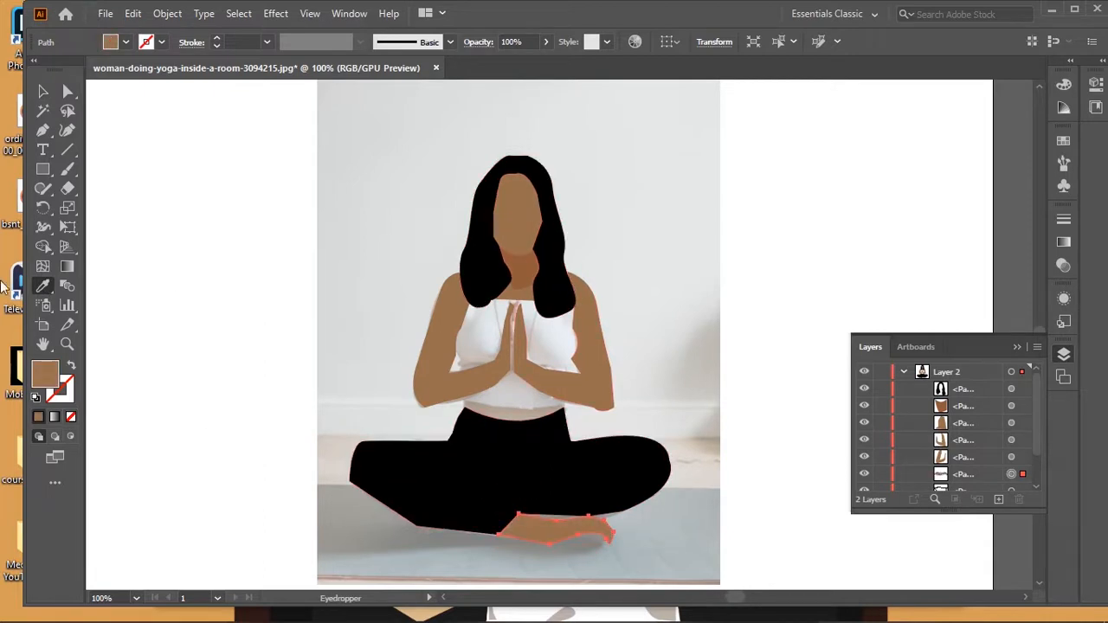
Step: Fill the small foot shape in the middle of the leggings with the arm's brown
{"action": "left_click", "coordinate": [44, 91]}
{"action": "left_click", "coordinate": [522, 503]}
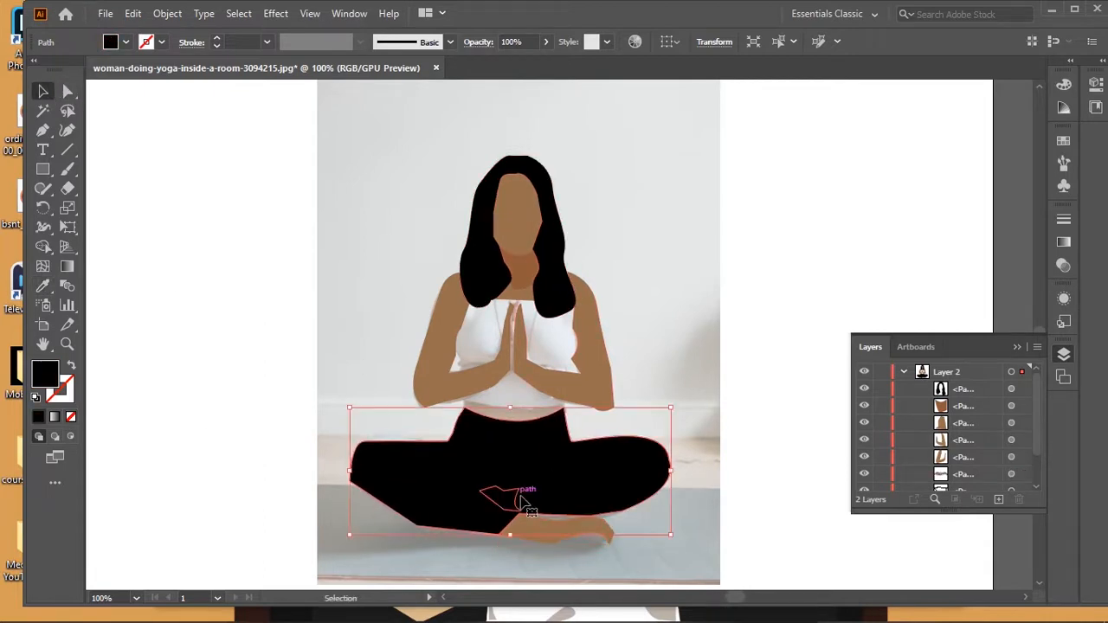
{"action": "left_click", "coordinate": [504, 510]}
{"action": "left_click", "coordinate": [43, 285]}
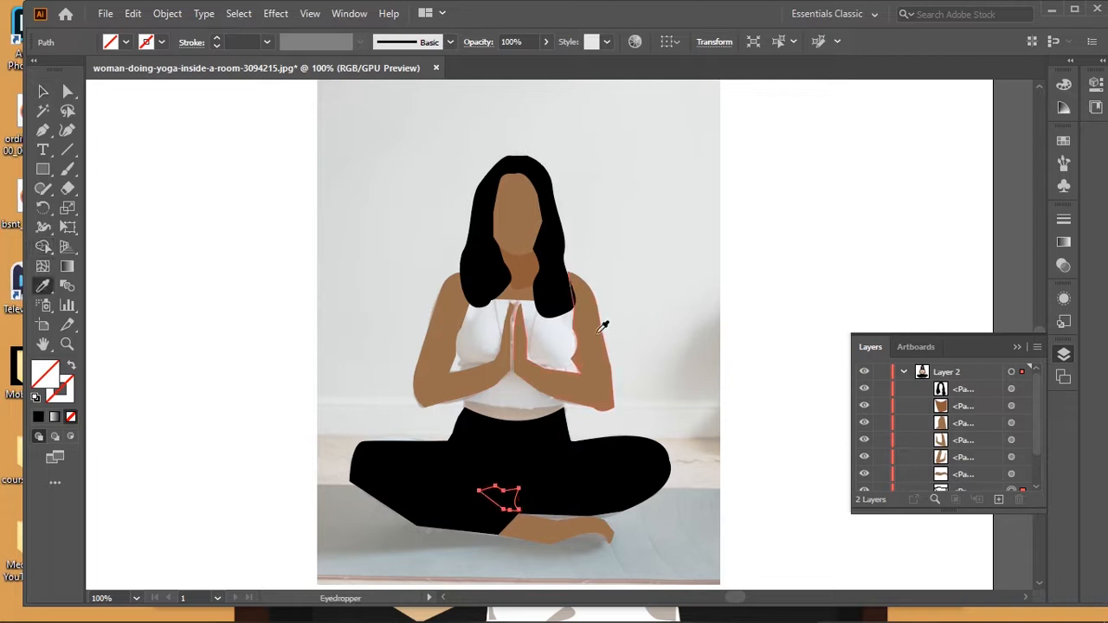
{"action": "left_click", "coordinate": [603, 326]}
{"action": "left_click", "coordinate": [43, 91]}
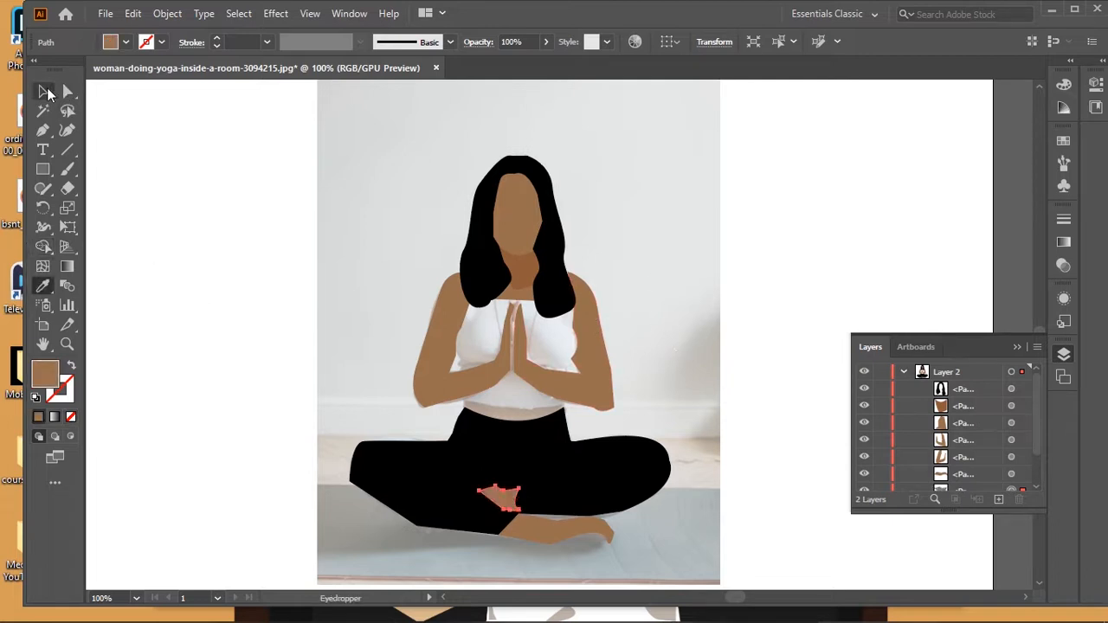
{"action": "left_click", "coordinate": [163, 160]}
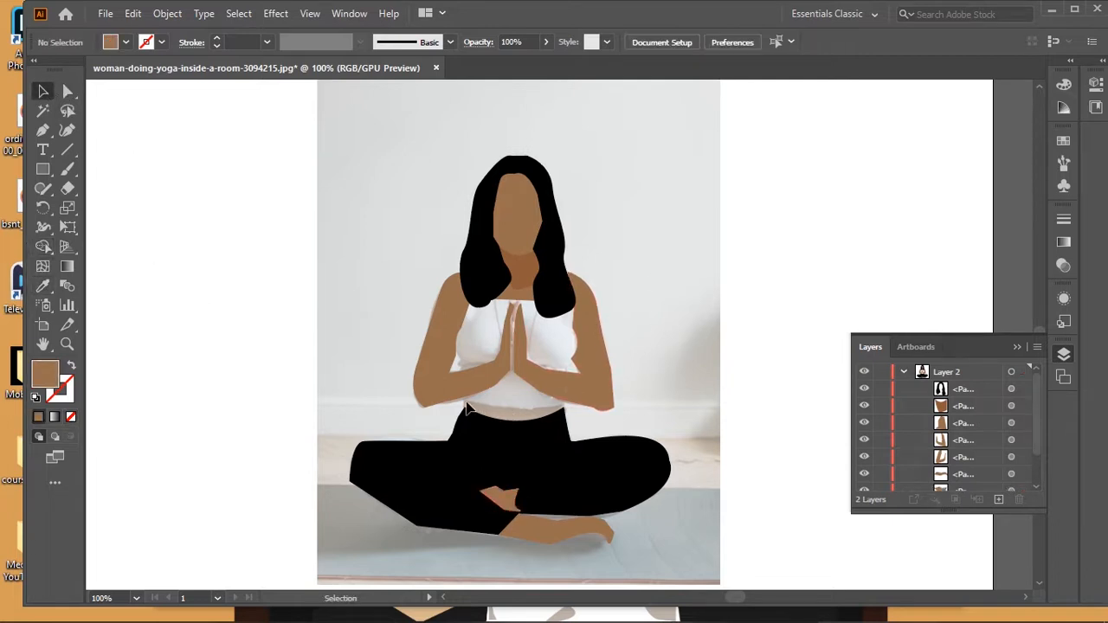
Step: Trace the white top with the Pen tool, overlapping the arms and hair, from the waist hem up to the neckline
{"action": "left_click", "coordinate": [42, 130]}
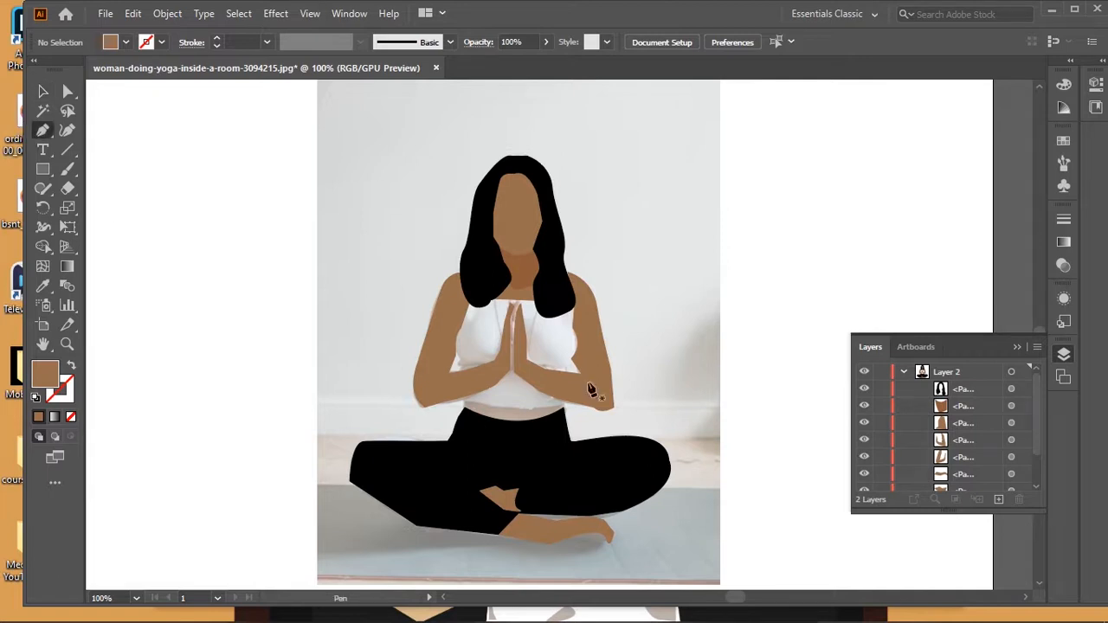
{"action": "left_click", "coordinate": [563, 405]}
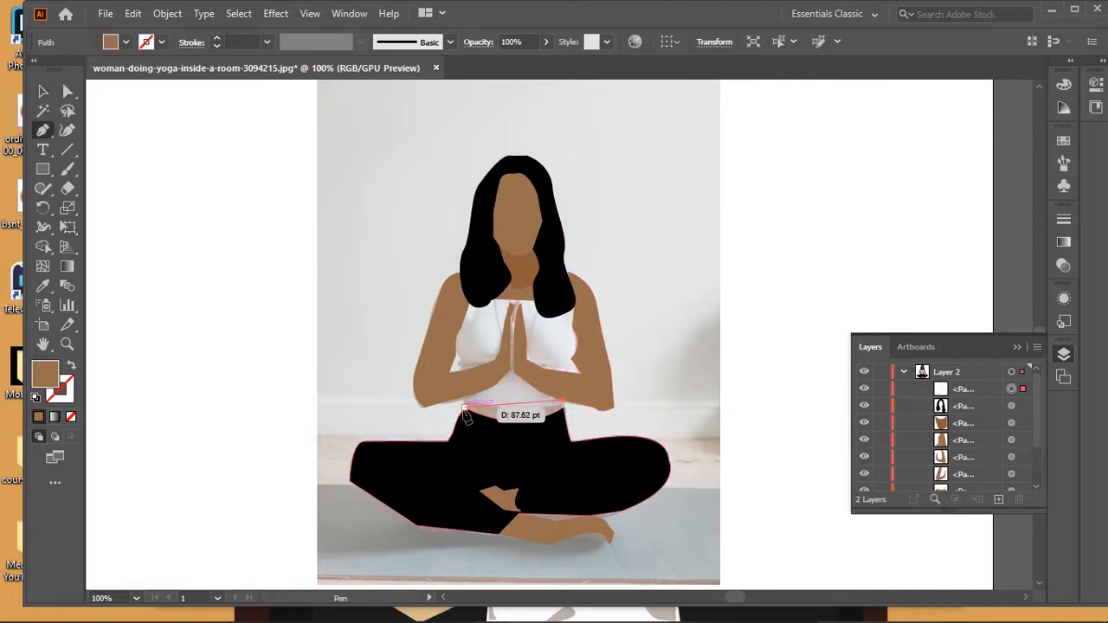
{"action": "left_click_drag", "start_coordinate": [470, 401], "coordinate": [466, 370]}
{"action": "left_click", "coordinate": [465, 366]}
{"action": "left_click_drag", "start_coordinate": [461, 329], "coordinate": [474, 311]}
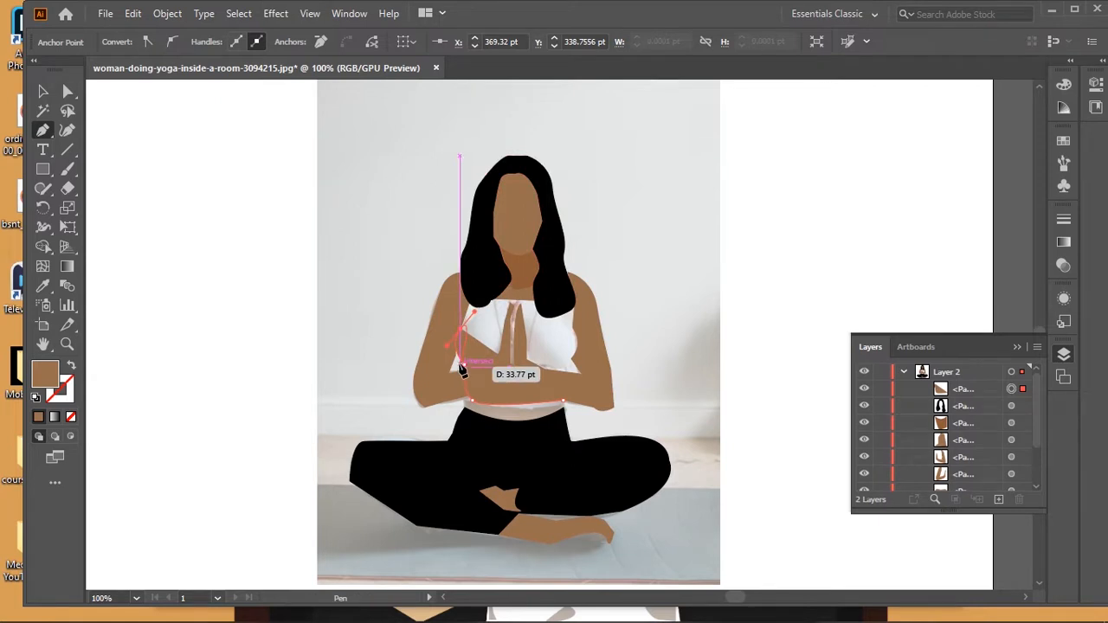
{"action": "key", "text": "ctrl+z"}
{"action": "left_click", "coordinate": [448, 346]}
{"action": "left_click", "coordinate": [465, 300]}
{"action": "left_click", "coordinate": [479, 282]}
{"action": "left_click", "coordinate": [540, 282]}
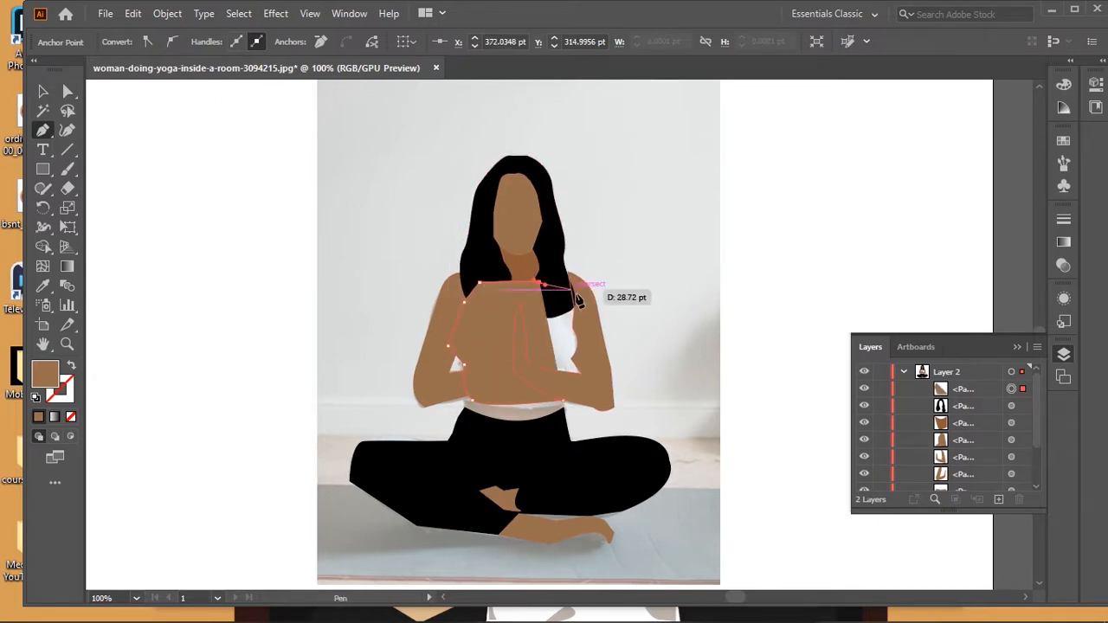
{"action": "left_click", "coordinate": [583, 302]}
{"action": "left_click", "coordinate": [589, 341]}
{"action": "left_click", "coordinate": [594, 378]}
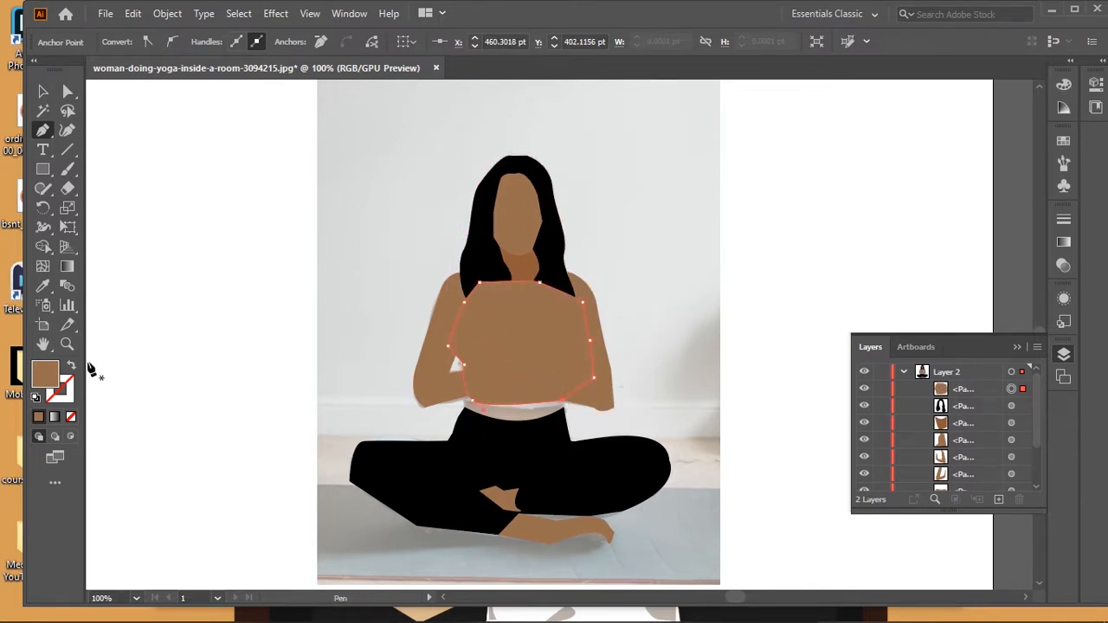
Step: Fill the top's shape with white and send it backward behind the hair, neck and both arms
{"action": "left_click", "coordinate": [39, 292]}
{"action": "left_click", "coordinate": [347, 362]}
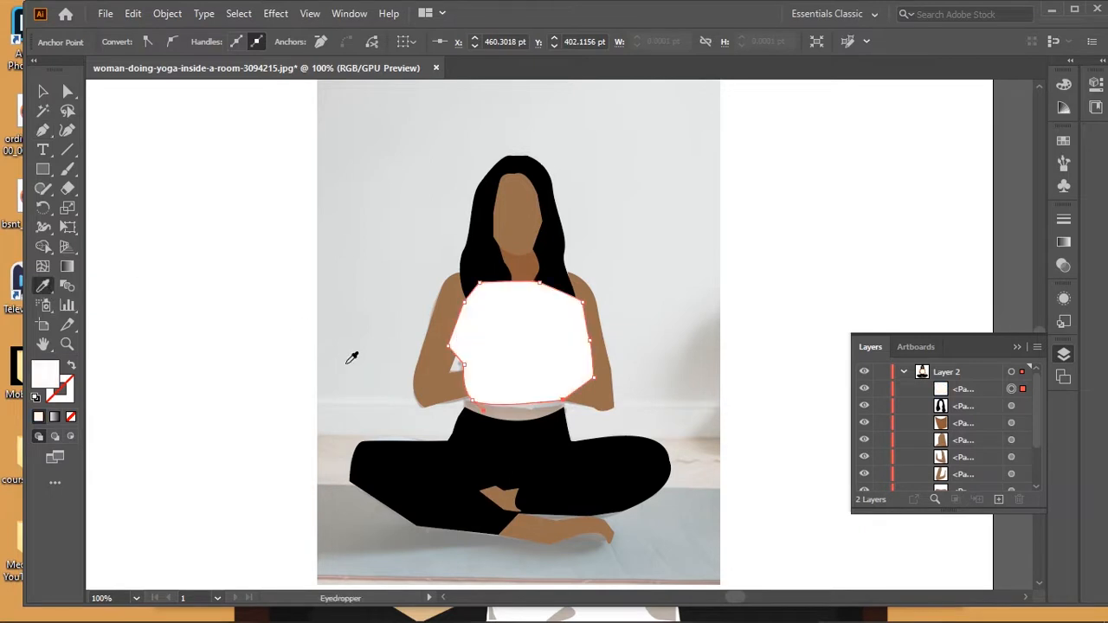
{"action": "key", "text": "v"}
{"action": "key", "text": "ctrl+bracketleft"}
{"action": "key", "text": "ctrl+bracketleft"}
{"action": "key", "text": "ctrl+bracketleft"}
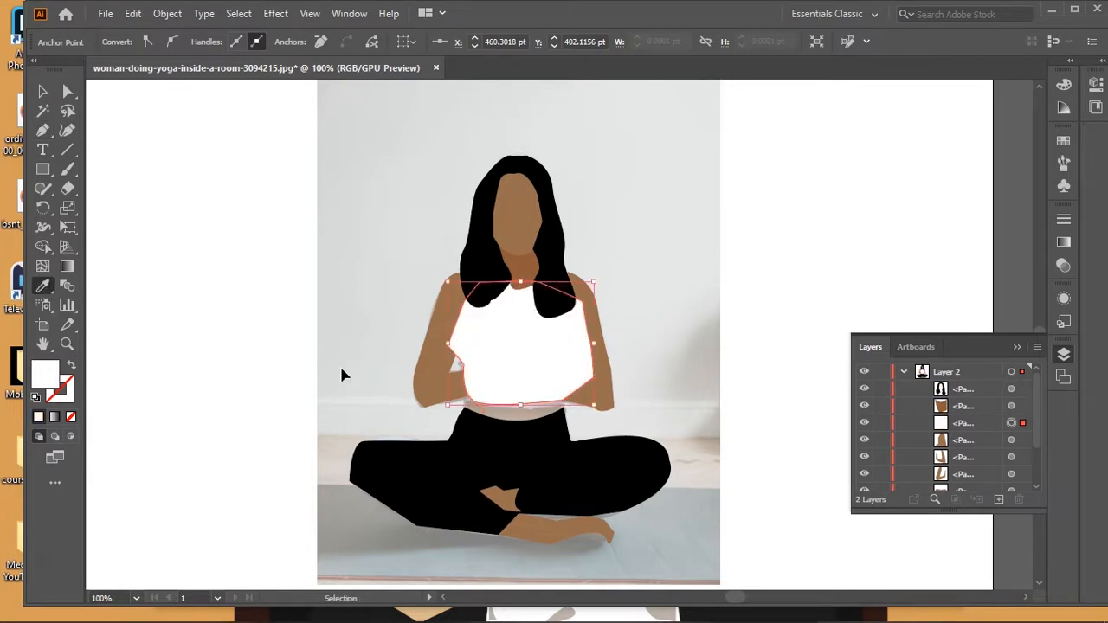
{"action": "key", "text": "ctrl+bracketleft"}
{"action": "key", "text": "ctrl+bracketleft"}
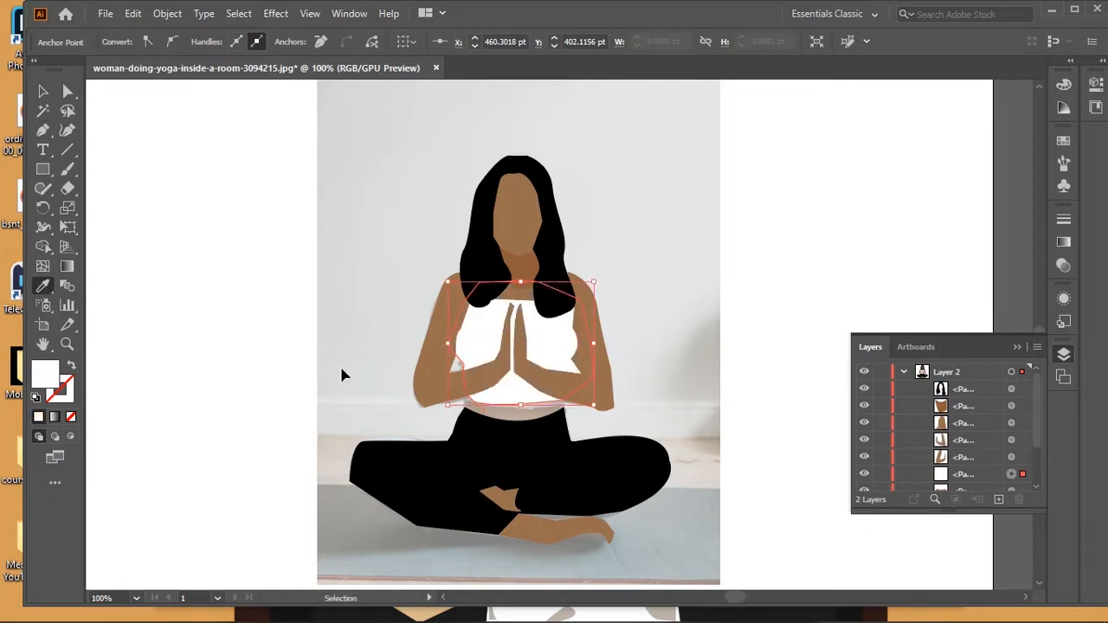
{"action": "key", "text": "i"}
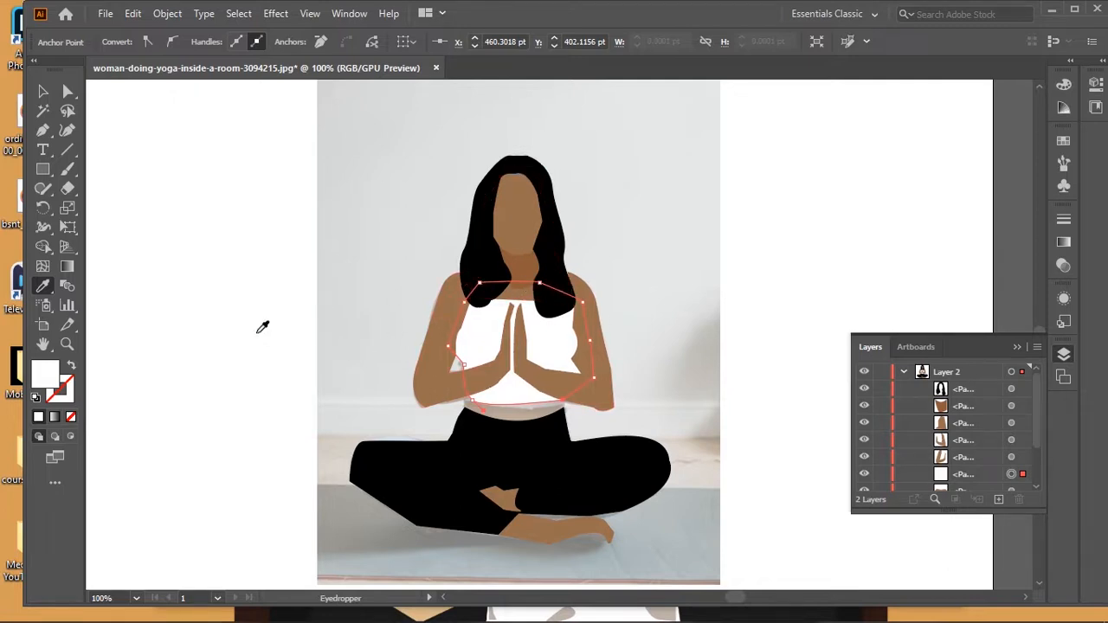
{"action": "left_click", "coordinate": [42, 110]}
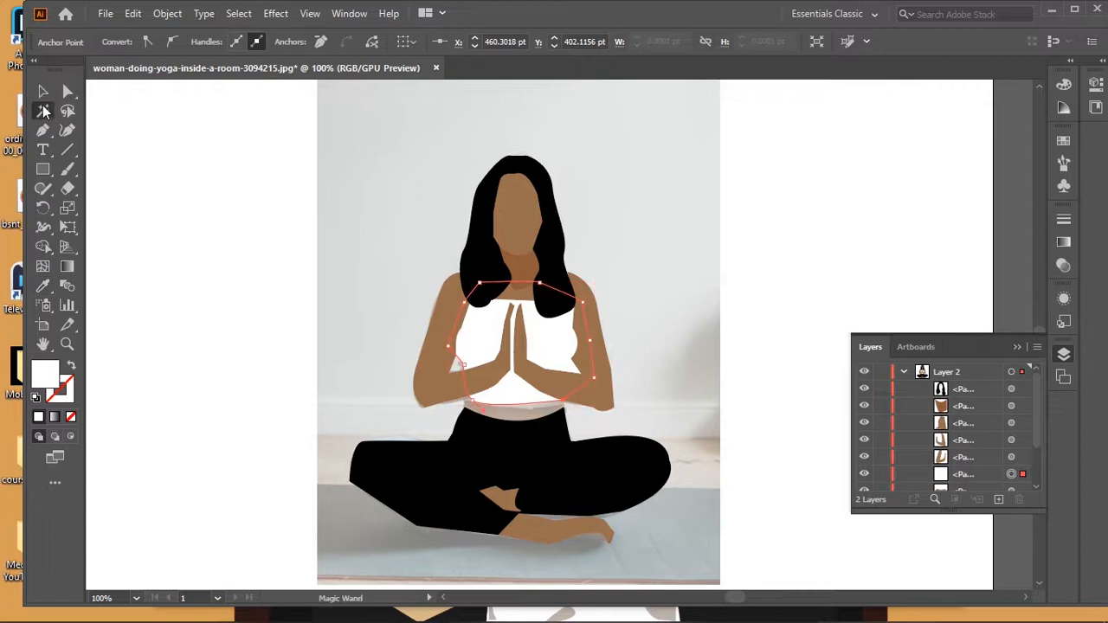
{"action": "left_click", "coordinate": [248, 346]}
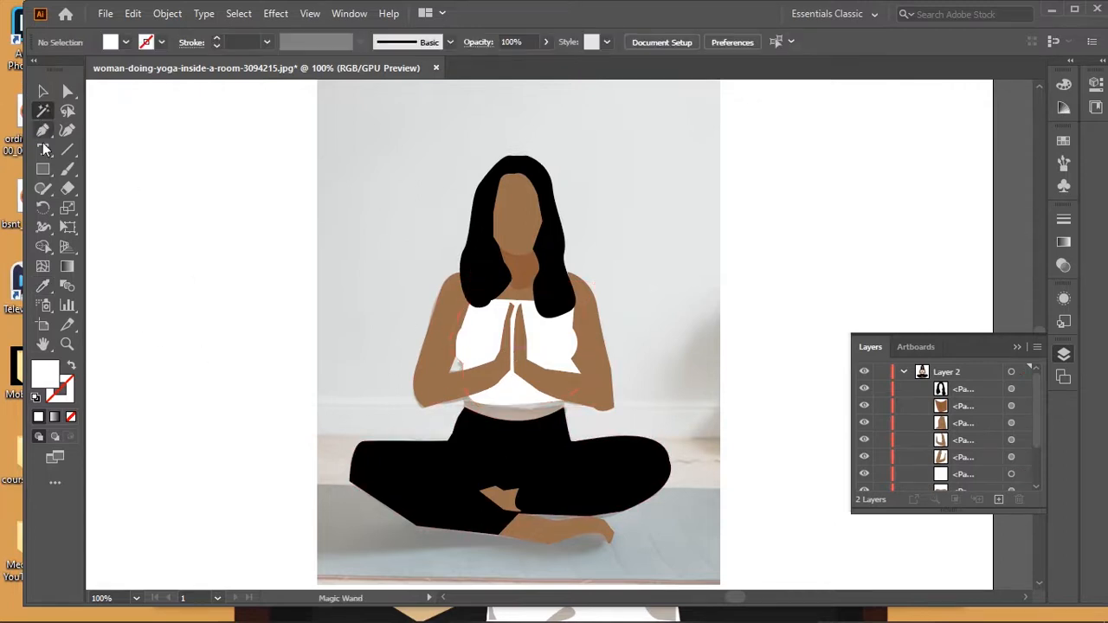
Step: Draw the bare midriff between the top and the leggings with the Pen tool and fill it with the arm's brown
{"action": "left_click", "coordinate": [43, 130]}
{"action": "left_click_drag", "start_coordinate": [463, 414], "coordinate": [479, 405]}
{"action": "left_click_drag", "start_coordinate": [557, 396], "coordinate": [563, 424]}
{"action": "left_click_drag", "start_coordinate": [463, 414], "coordinate": [458, 404]}
{"action": "left_click", "coordinate": [42, 286]}
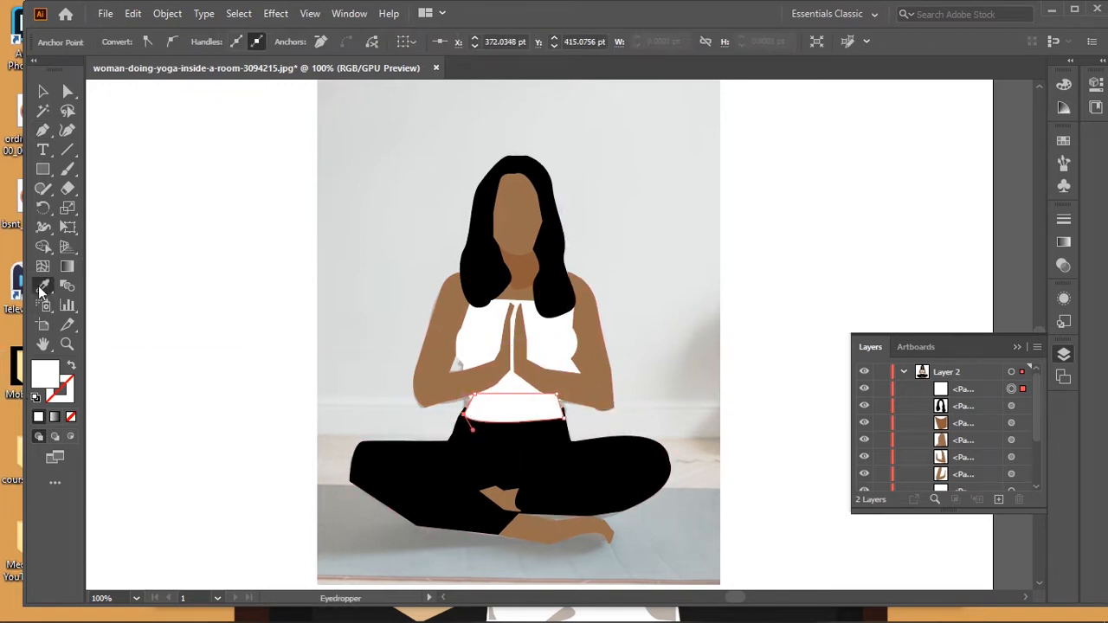
{"action": "left_click", "coordinate": [596, 352]}
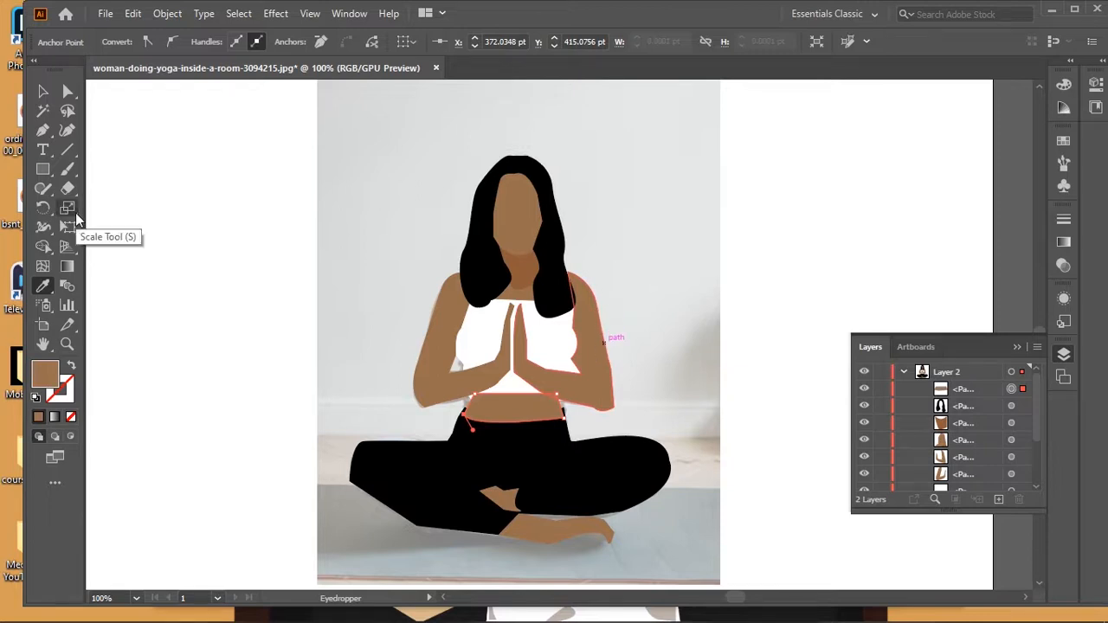
Step: Send the midriff shape backward until it sits behind the white top
{"action": "key", "text": "ctrl+bracketleft"}
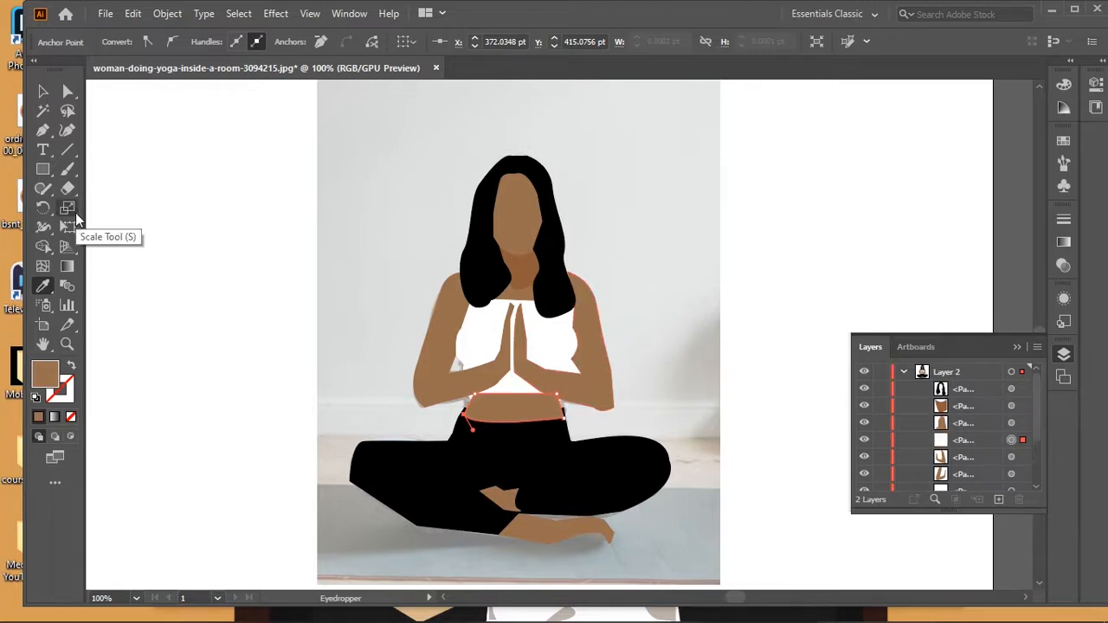
{"action": "key", "text": "ctrl+bracketleft"}
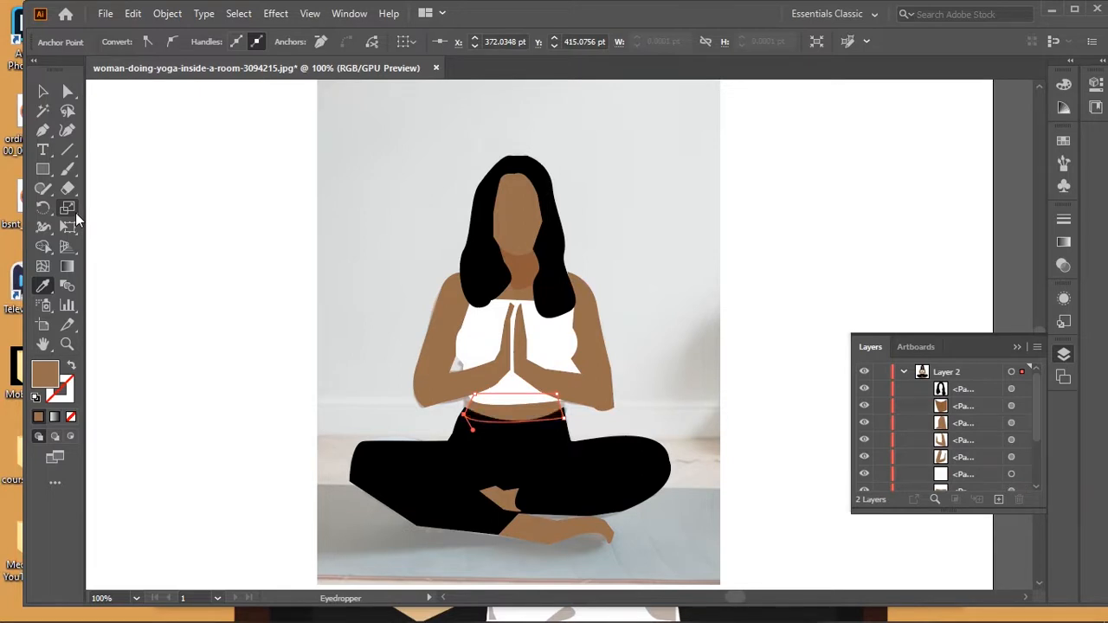
{"action": "left_click", "coordinate": [48, 92]}
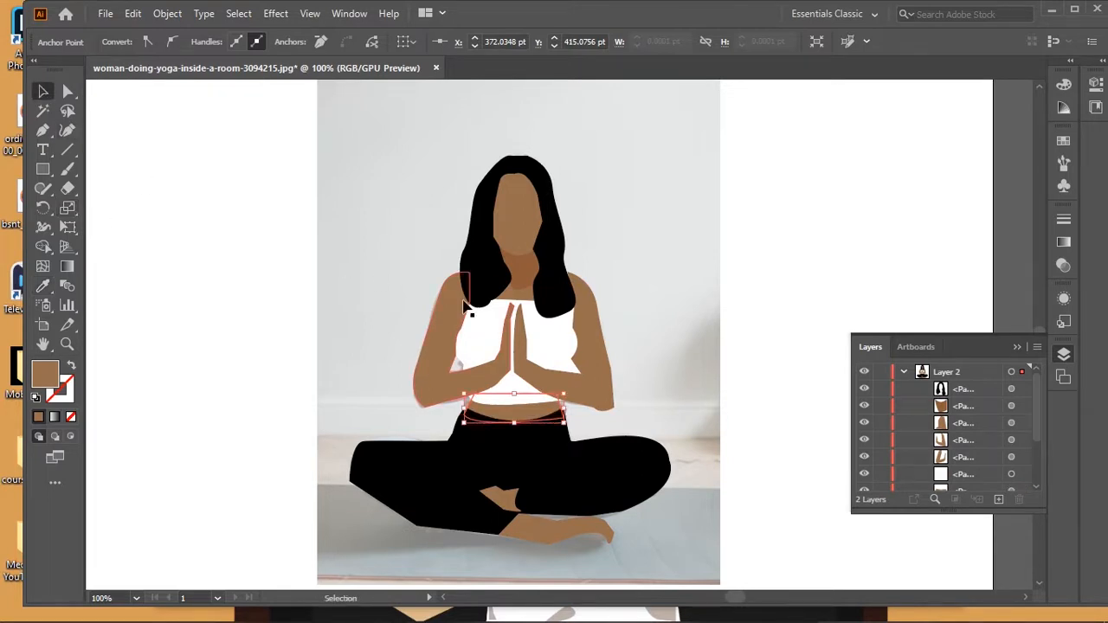
Step: Reshape the toe end of the foot below the leggings into a rounded tip by adjusting its anchor point
{"action": "left_click", "coordinate": [69, 344]}
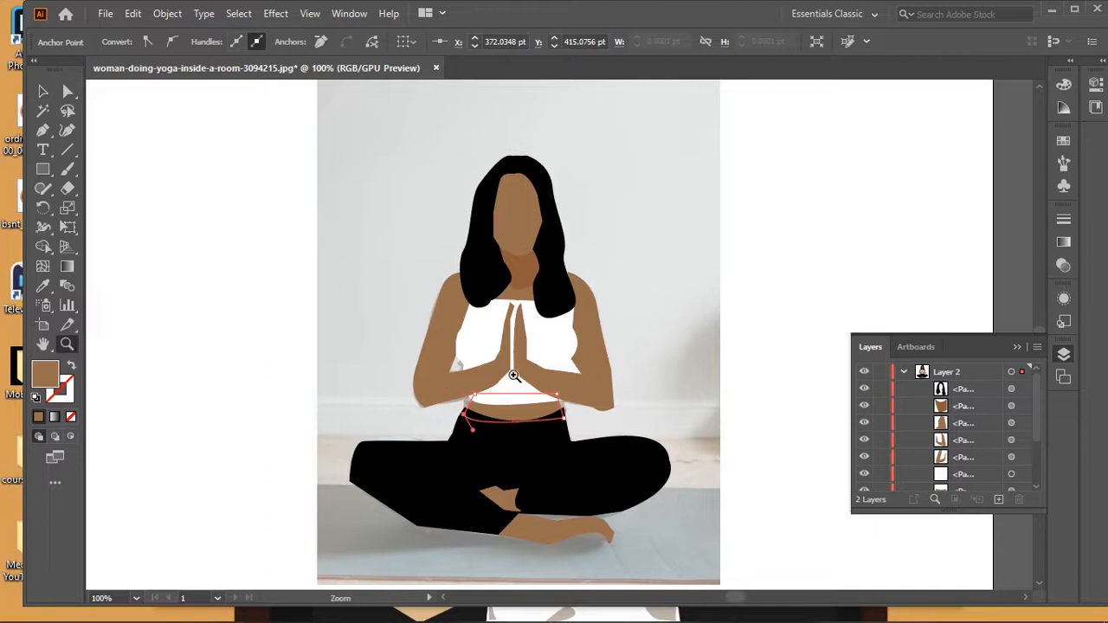
{"action": "left_click", "coordinate": [514, 376], "text": "alt"}
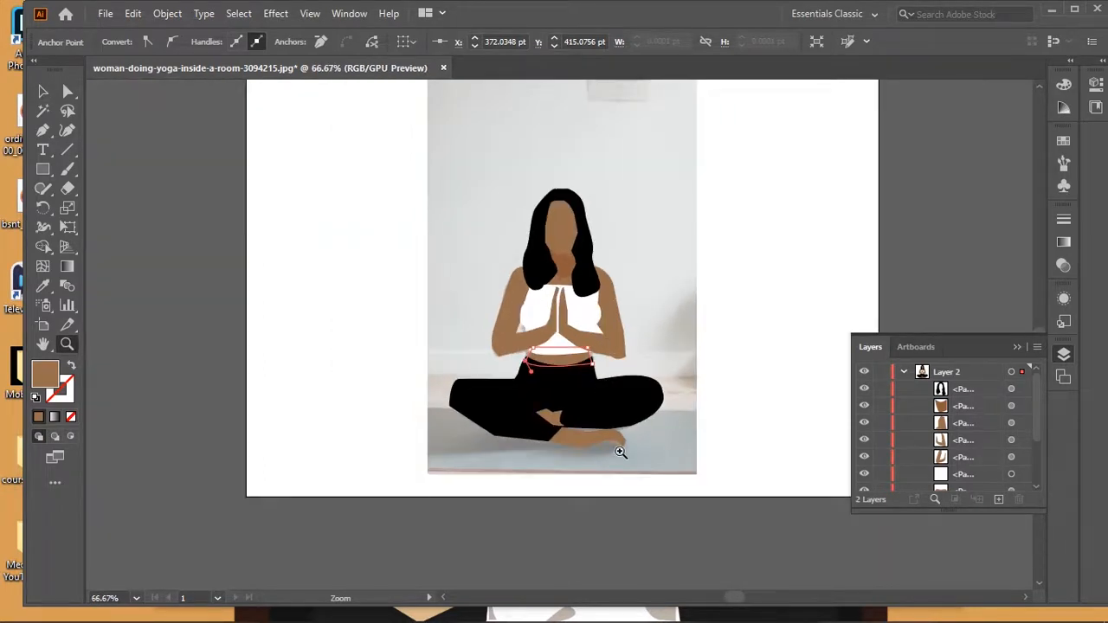
{"action": "left_click", "coordinate": [621, 452]}
{"action": "left_click", "coordinate": [572, 339]}
{"action": "left_click", "coordinate": [554, 324]}
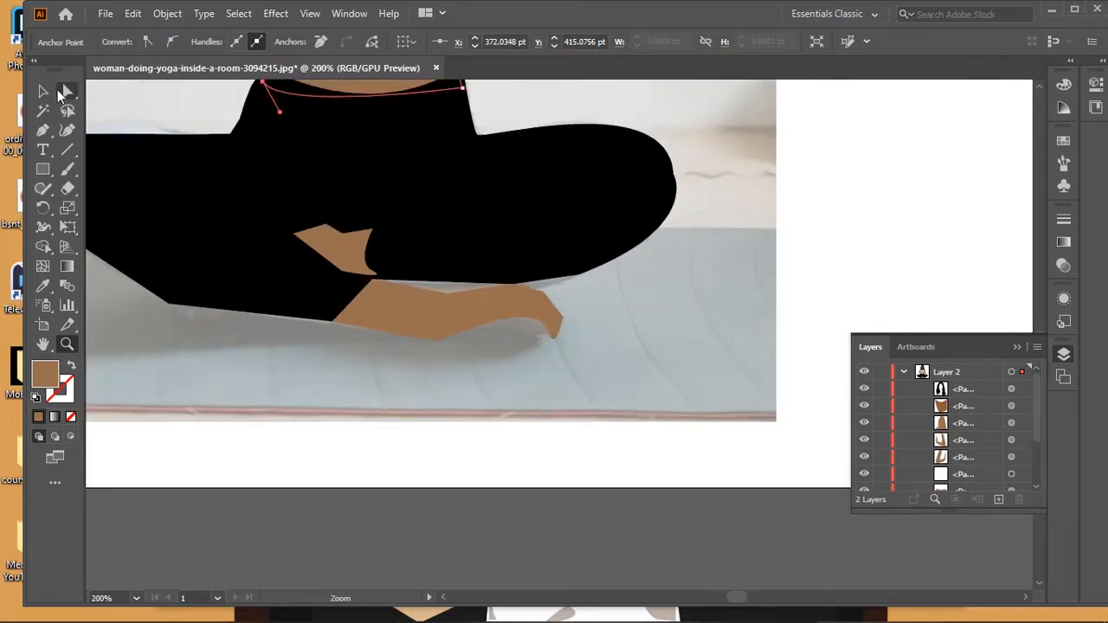
{"action": "left_click", "coordinate": [67, 91]}
{"action": "left_click", "coordinate": [507, 320]}
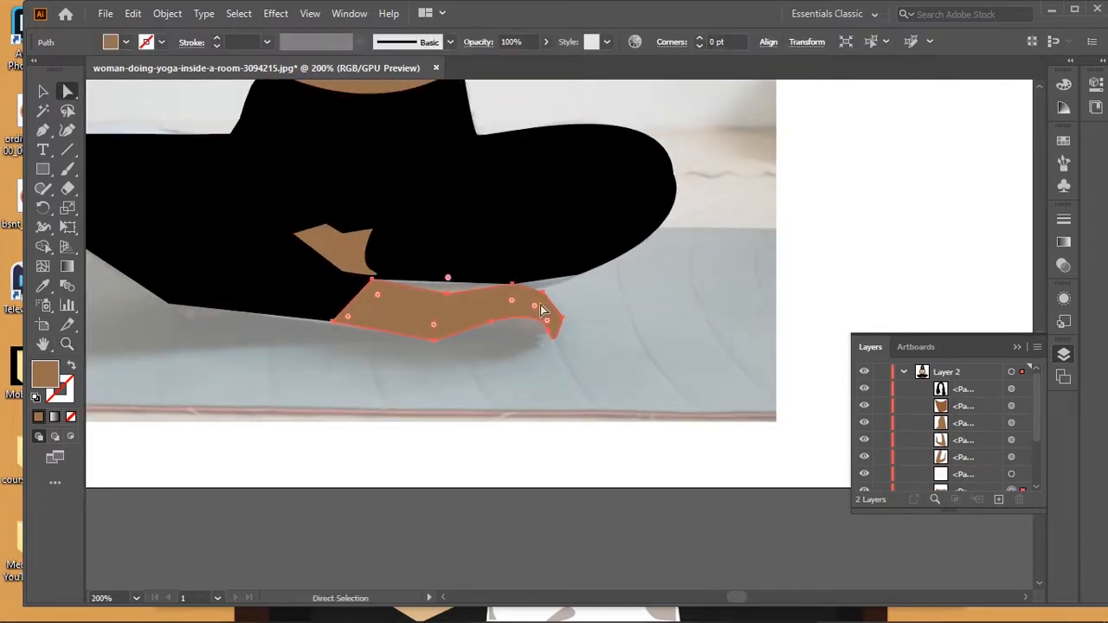
{"action": "left_click_drag", "start_coordinate": [535, 305], "coordinate": [556, 360]}
{"action": "key", "text": "ctrl+z"}
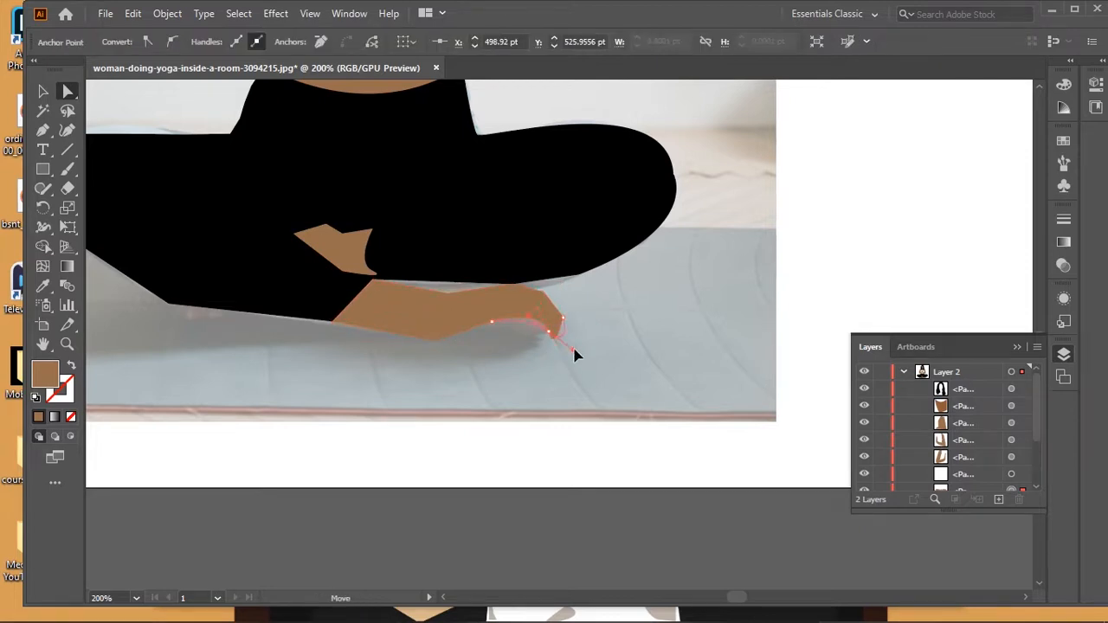
{"action": "left_click", "coordinate": [371, 456]}
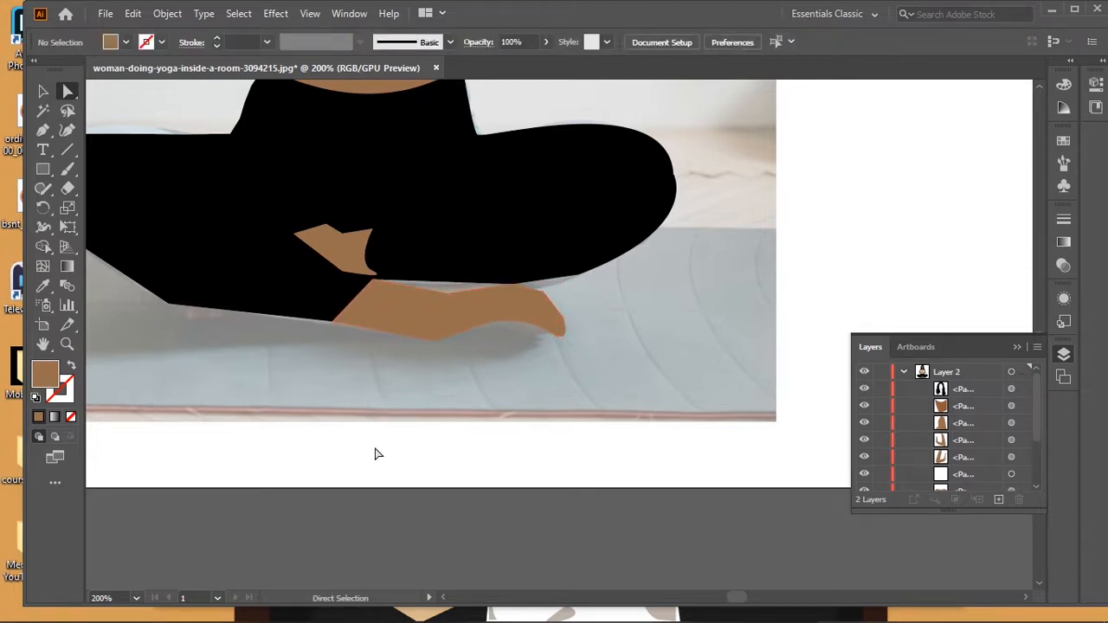
Step: Raise the lowest anchor of the foot shape to flatten the sole, and move its upper-edge anchor up to the leggings
{"action": "left_click", "coordinate": [424, 317]}
{"action": "left_click_drag", "start_coordinate": [438, 340], "coordinate": [435, 329]}
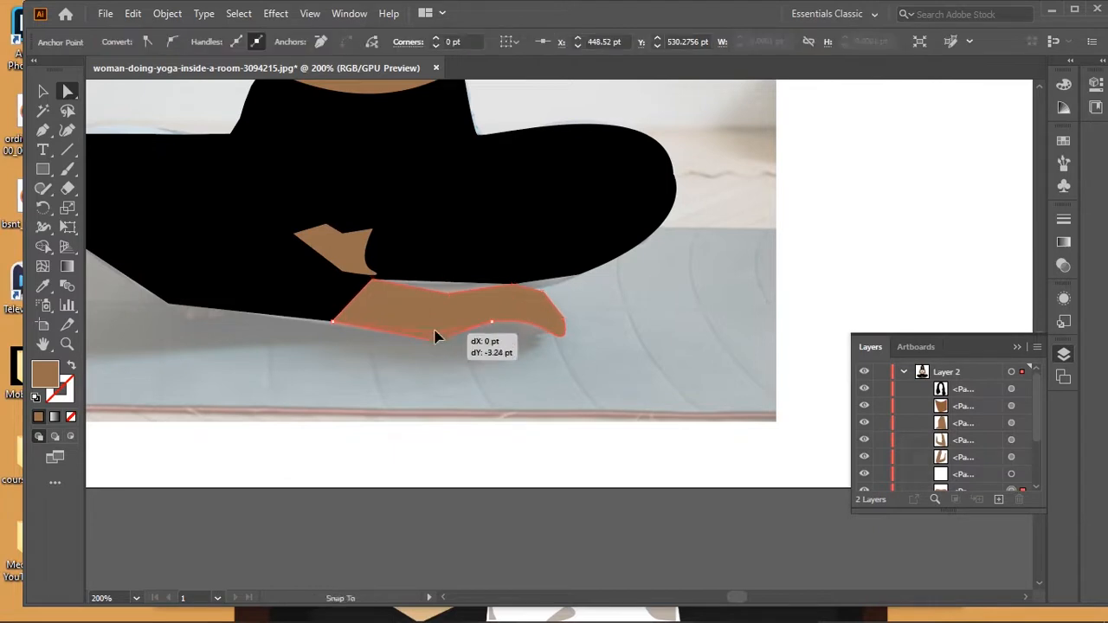
{"action": "left_click", "coordinate": [713, 364]}
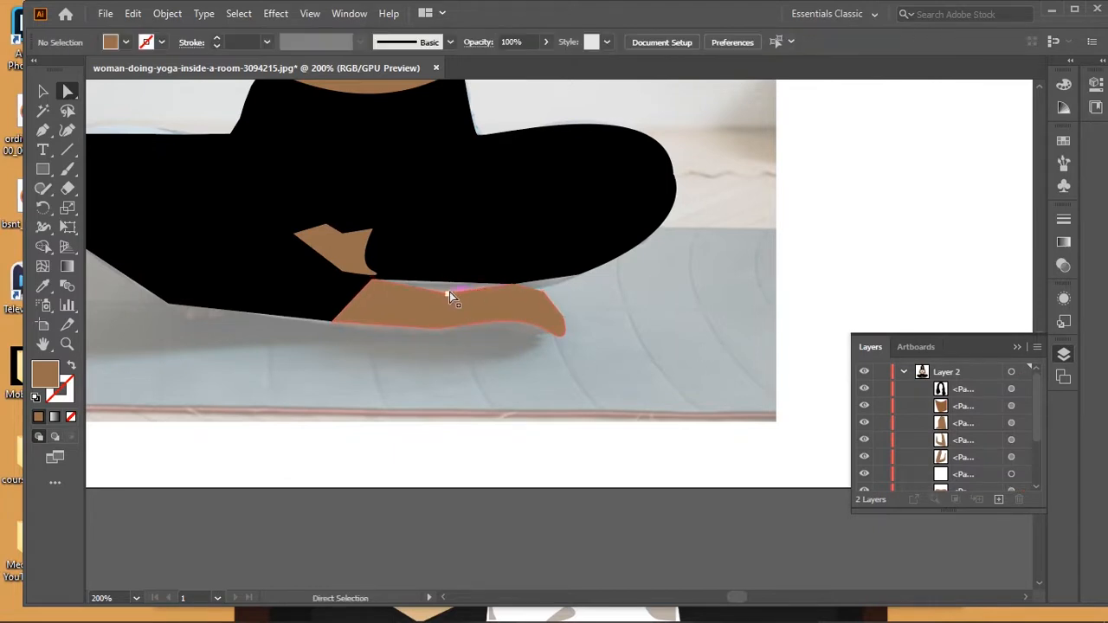
{"action": "left_click", "coordinate": [449, 292]}
{"action": "left_click", "coordinate": [715, 336]}
Step: Draw a background rectangle covering the entire artboard, about 842 pt wide
{"action": "scroll", "coordinate": [585, 313], "scroll_direction": "up", "scroll_amount": 2}
{"action": "scroll", "coordinate": [585, 313], "scroll_direction": "down", "scroll_amount": 1}
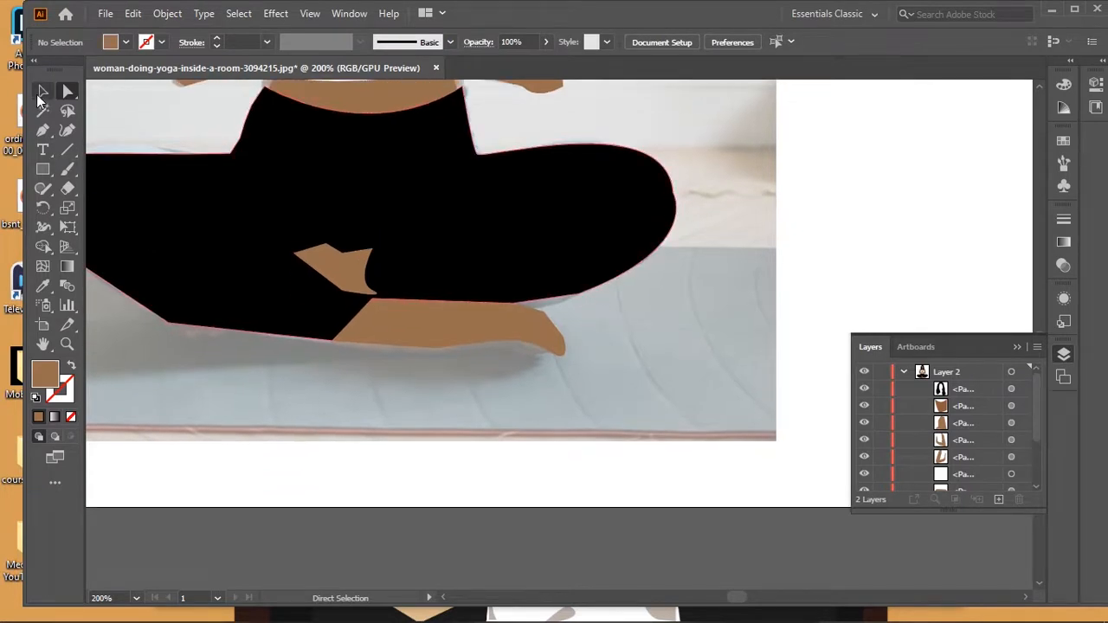
{"action": "key", "text": "z"}
{"action": "left_click", "coordinate": [470, 302], "text": "alt"}
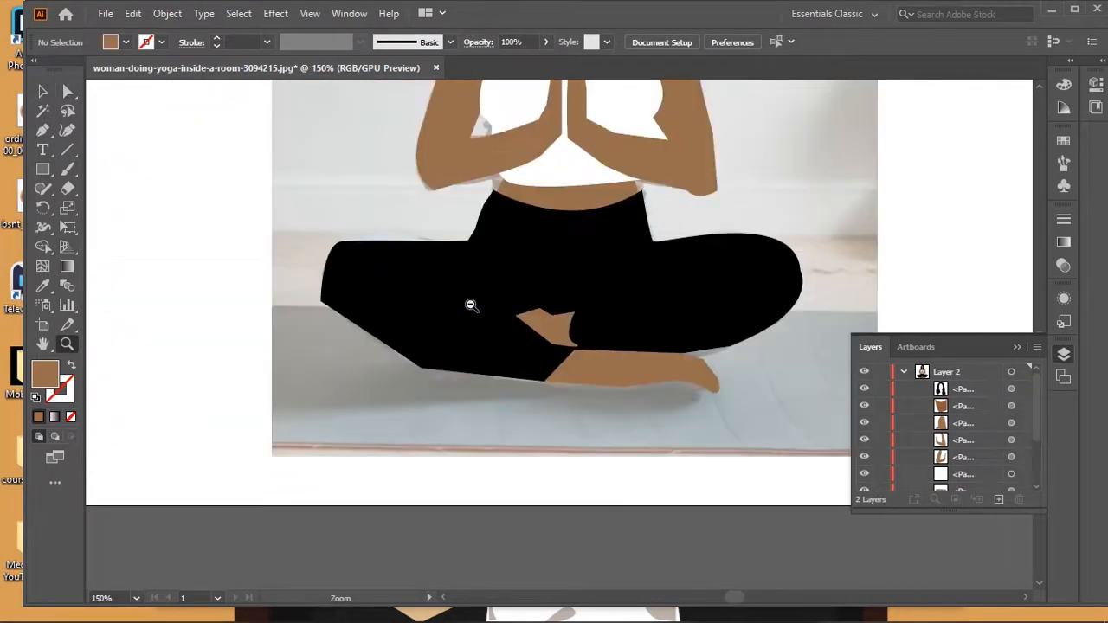
{"action": "left_click", "coordinate": [645, 278], "text": "alt"}
{"action": "left_click", "coordinate": [628, 268], "text": "alt"}
{"action": "left_click", "coordinate": [628, 268]}
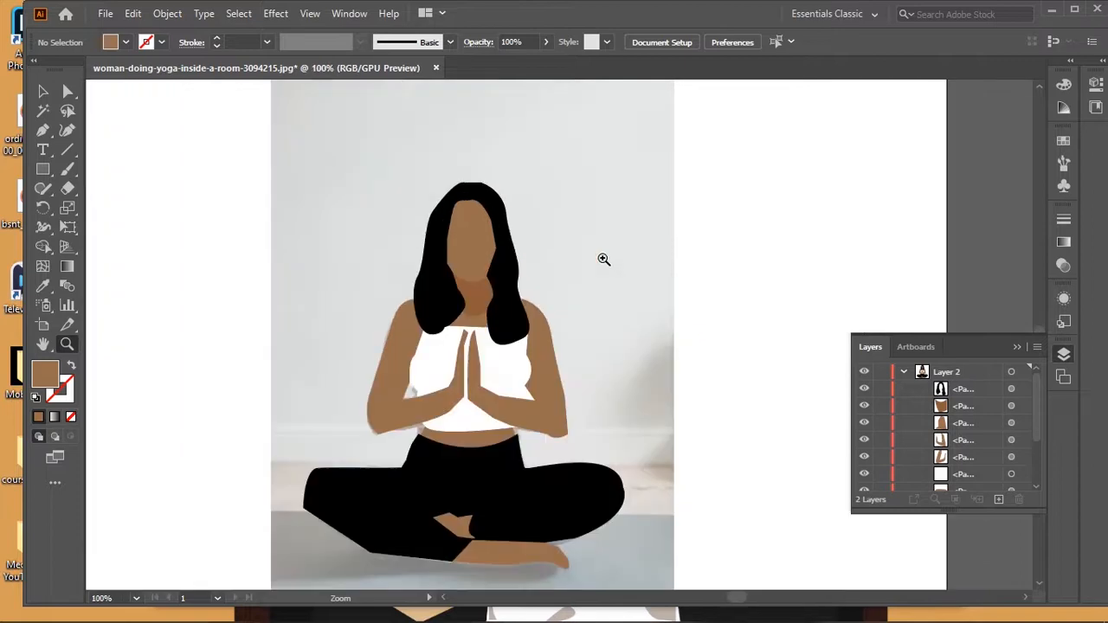
{"action": "left_click", "coordinate": [601, 257], "text": "alt"}
{"action": "scroll", "coordinate": [563, 286], "scroll_direction": "down", "scroll_amount": 1}
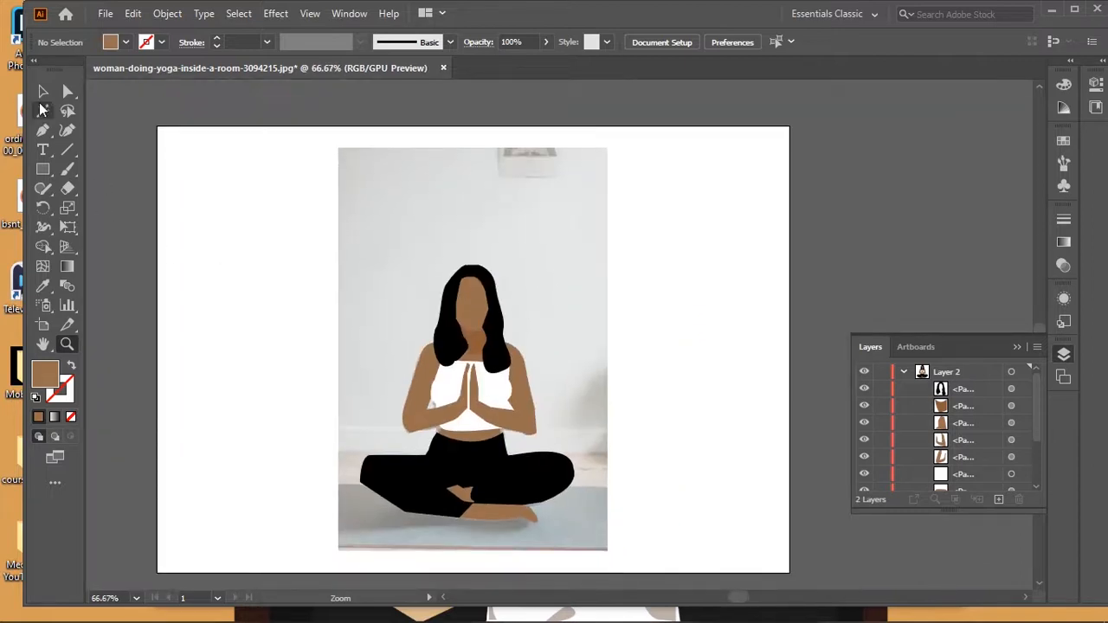
{"action": "left_click", "coordinate": [42, 169]}
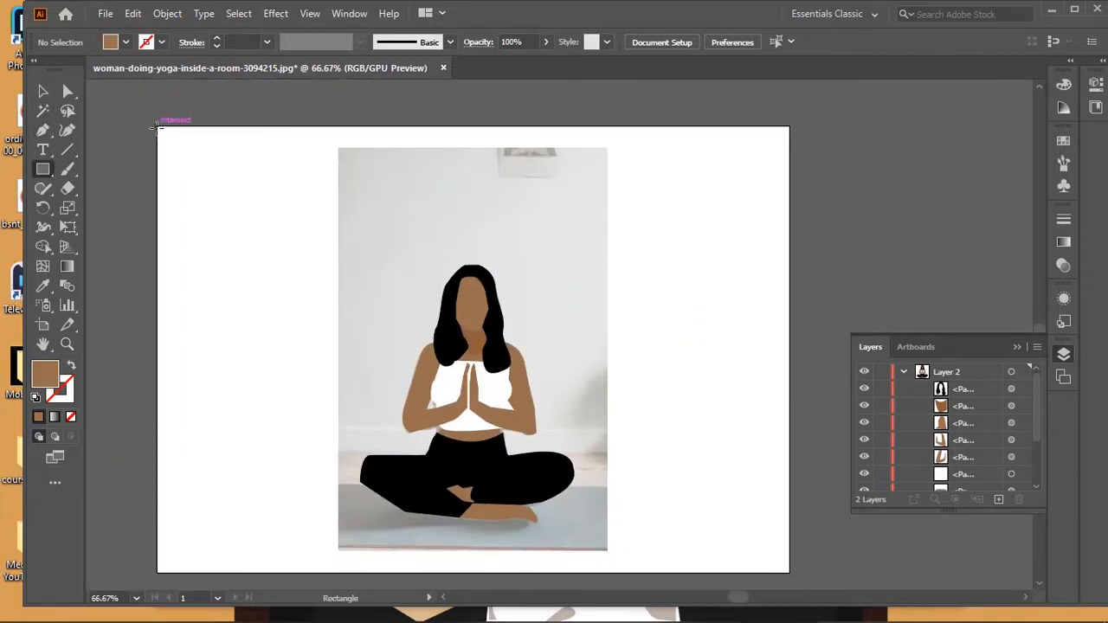
{"action": "left_click_drag", "start_coordinate": [156, 126], "coordinate": [789, 573]}
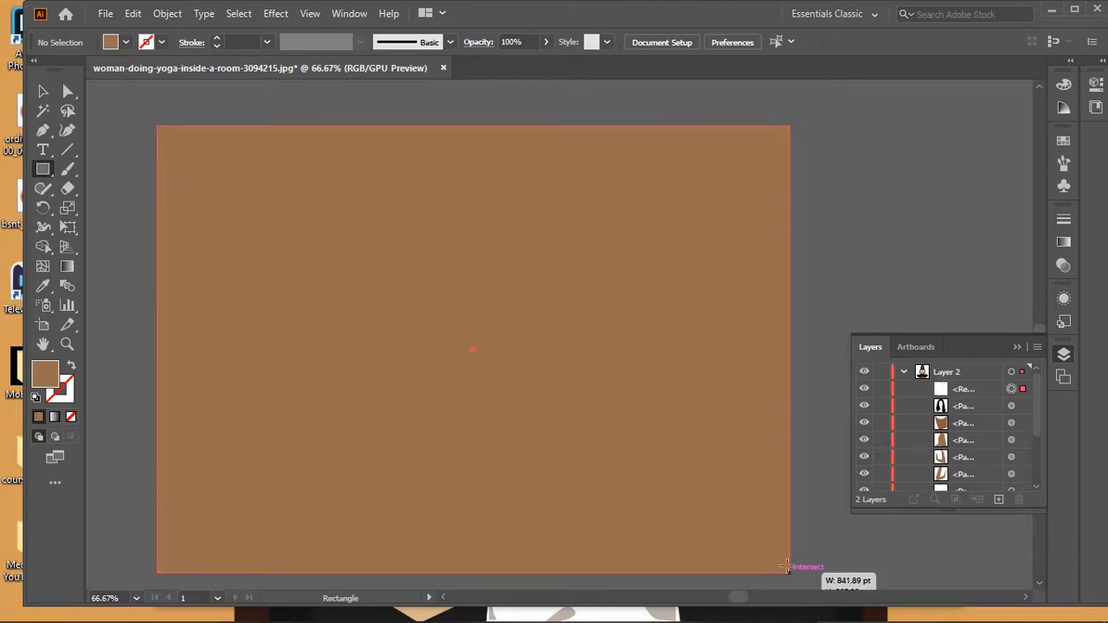
Step: Recolor the background rectangle with the bright green fill 38E866
{"action": "double_click", "coordinate": [43, 375]}
{"action": "left_click", "coordinate": [877, 355]}
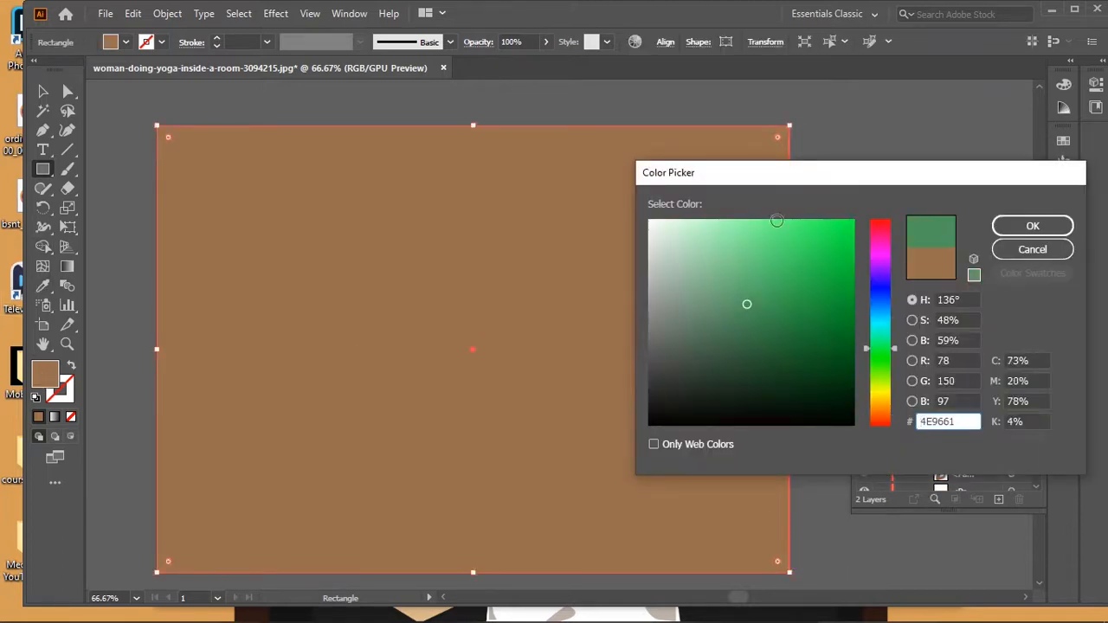
{"action": "left_click", "coordinate": [803, 237]}
{"action": "left_click", "coordinate": [1032, 226]}
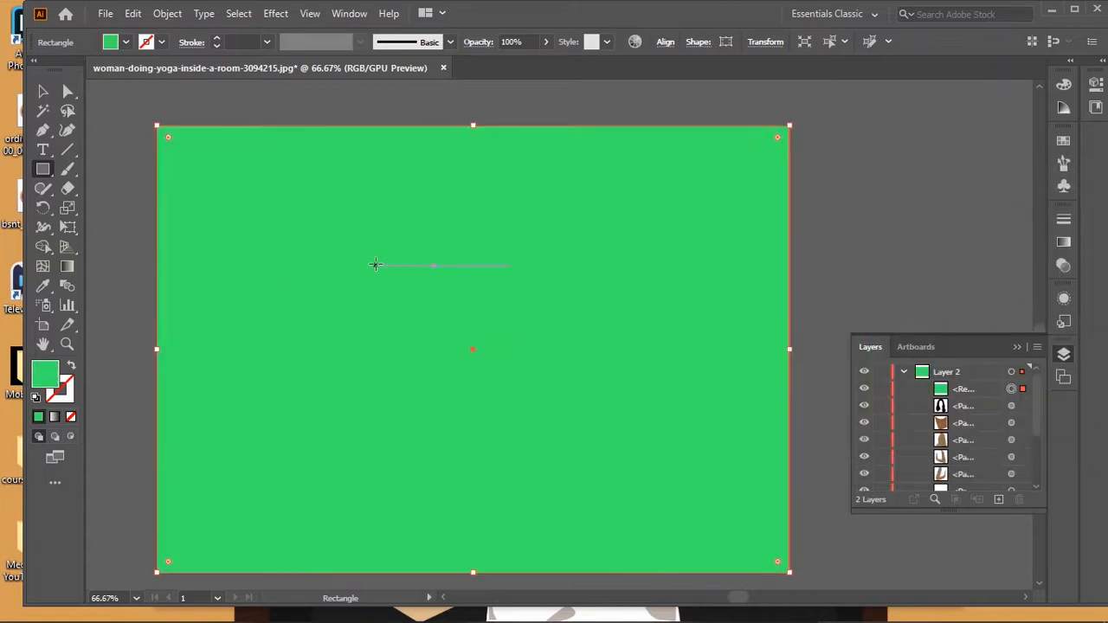
Step: Send the green background rectangle to the back, behind all shapes of the woman
{"action": "right_click", "coordinate": [376, 270]}
{"action": "mouse_move", "coordinate": [477, 535]}
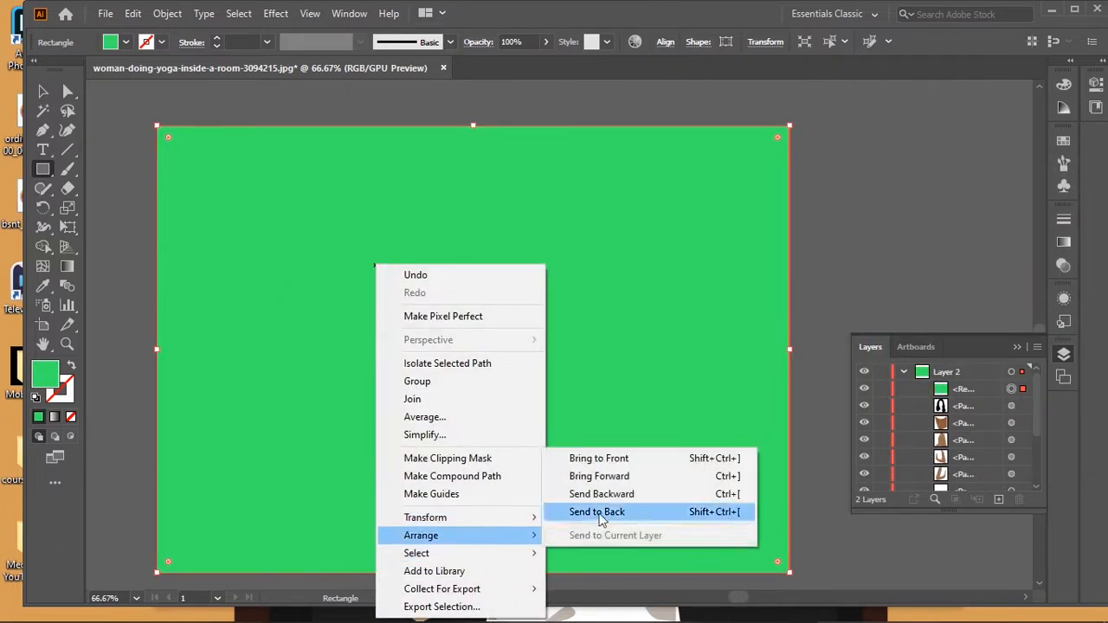
{"action": "left_click", "coordinate": [668, 511]}
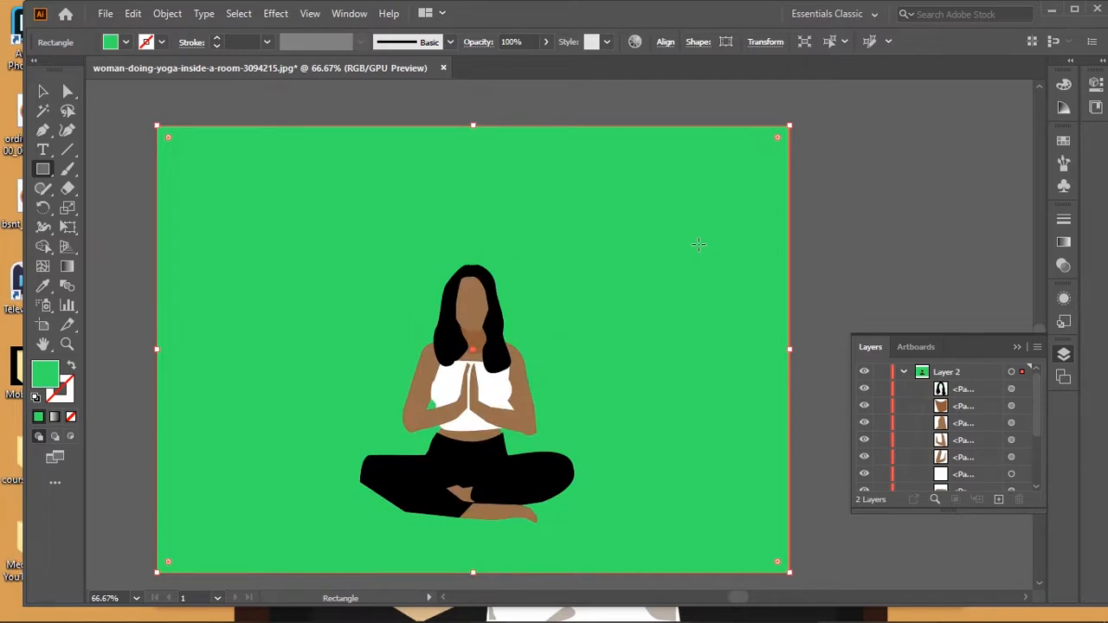
Step: Lock the green background rectangle, select all of the woman's shapes and group them
{"action": "left_click", "coordinate": [42, 92]}
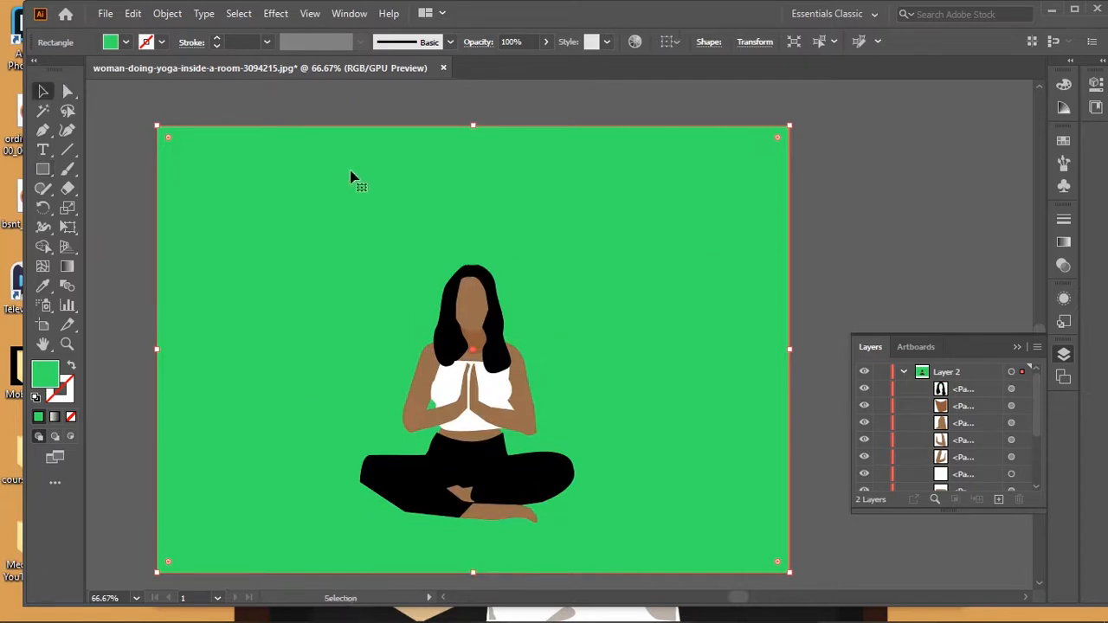
{"action": "scroll", "coordinate": [909, 419], "scroll_direction": "down", "scroll_amount": 5}
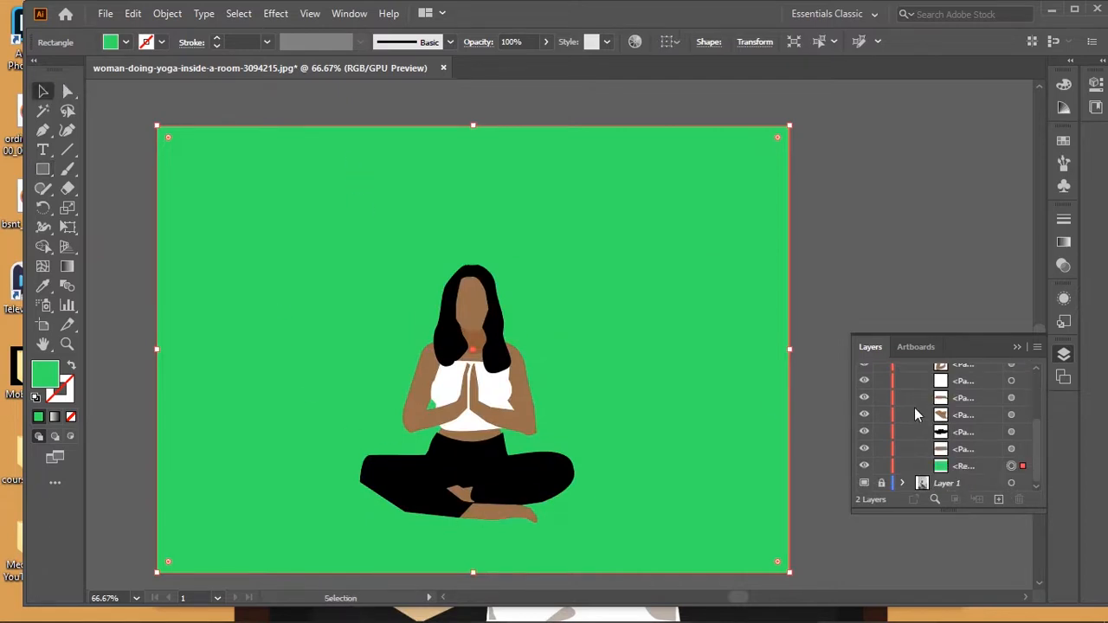
{"action": "left_click", "coordinate": [881, 468]}
{"action": "key", "text": "ctrl+a"}
{"action": "right_click", "coordinate": [637, 346]}
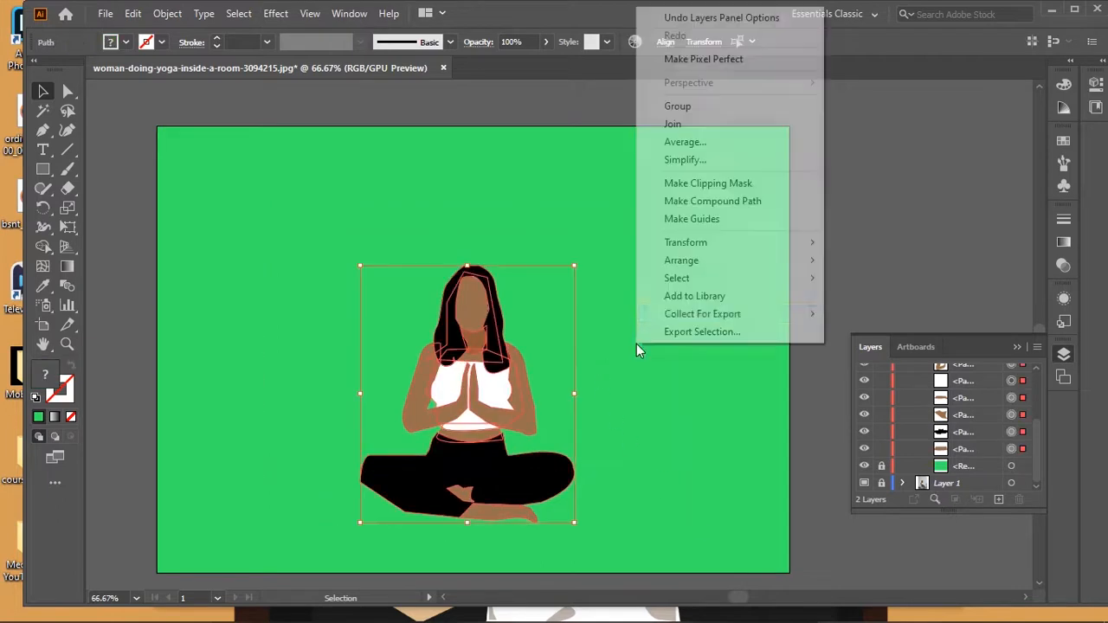
{"action": "left_click", "coordinate": [730, 106]}
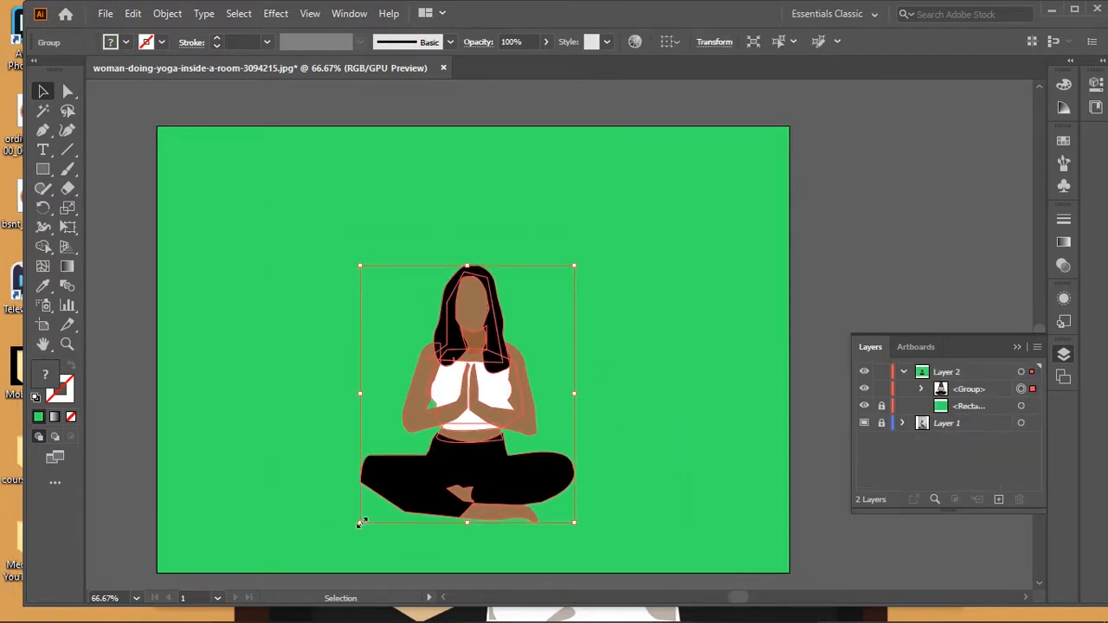
Step: Scale the woman group down to about two-thirds and move it about 40 pt left and 60 pt down
{"action": "left_click_drag", "start_coordinate": [360, 523], "coordinate": [433, 440]}
{"action": "left_click_drag", "start_coordinate": [517, 348], "coordinate": [487, 393]}
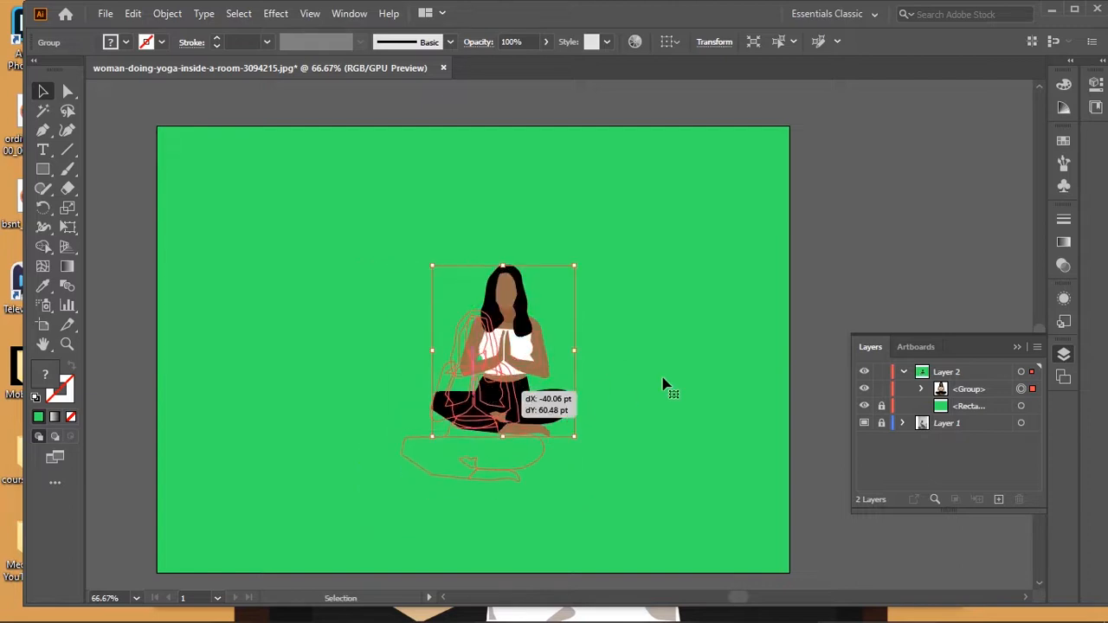
{"action": "left_click_drag", "start_coordinate": [665, 384], "coordinate": [663, 383]}
{"action": "left_click", "coordinate": [686, 374]}
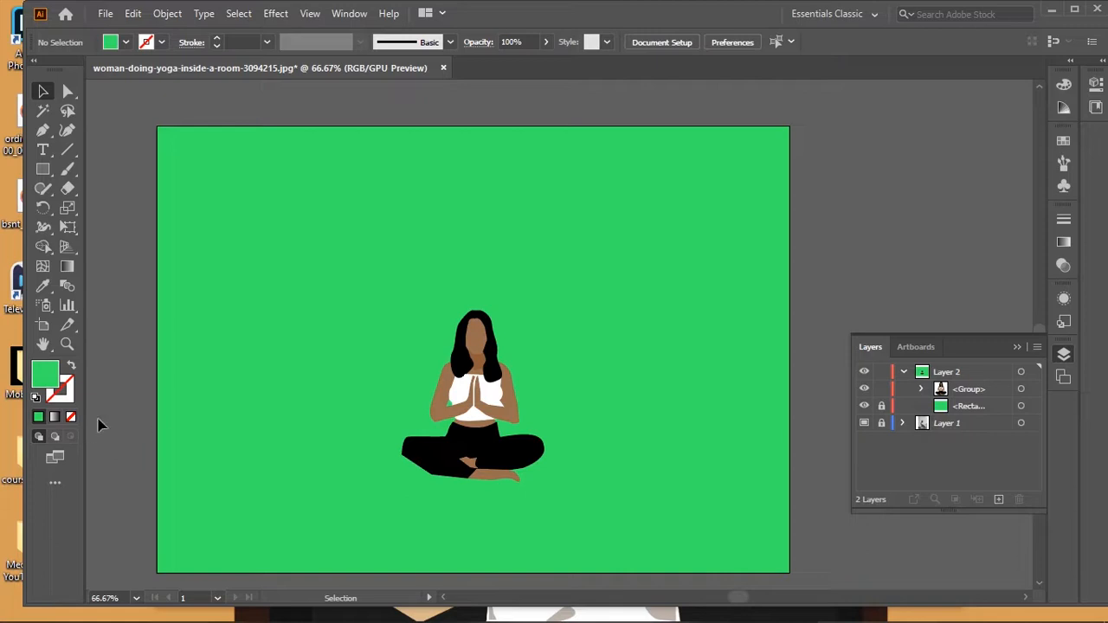
Step: Draw a slanted four-sided yoga mat shape around the woman's crossed legs with the Pen tool, wider than the legs on both sides
{"action": "left_click", "coordinate": [42, 130]}
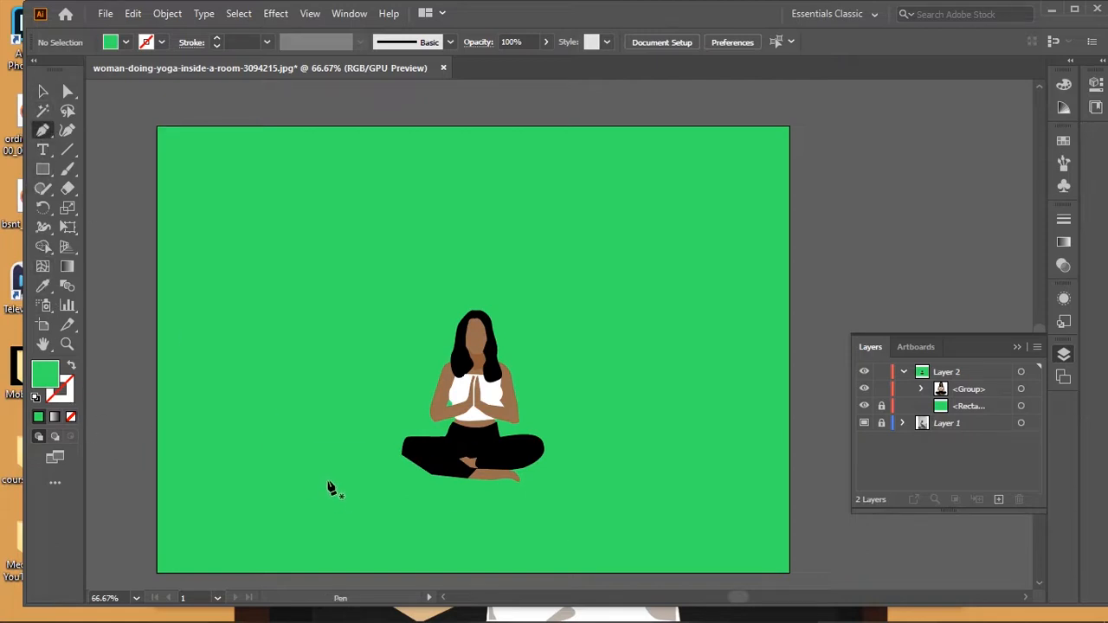
{"action": "left_click", "coordinate": [377, 445]}
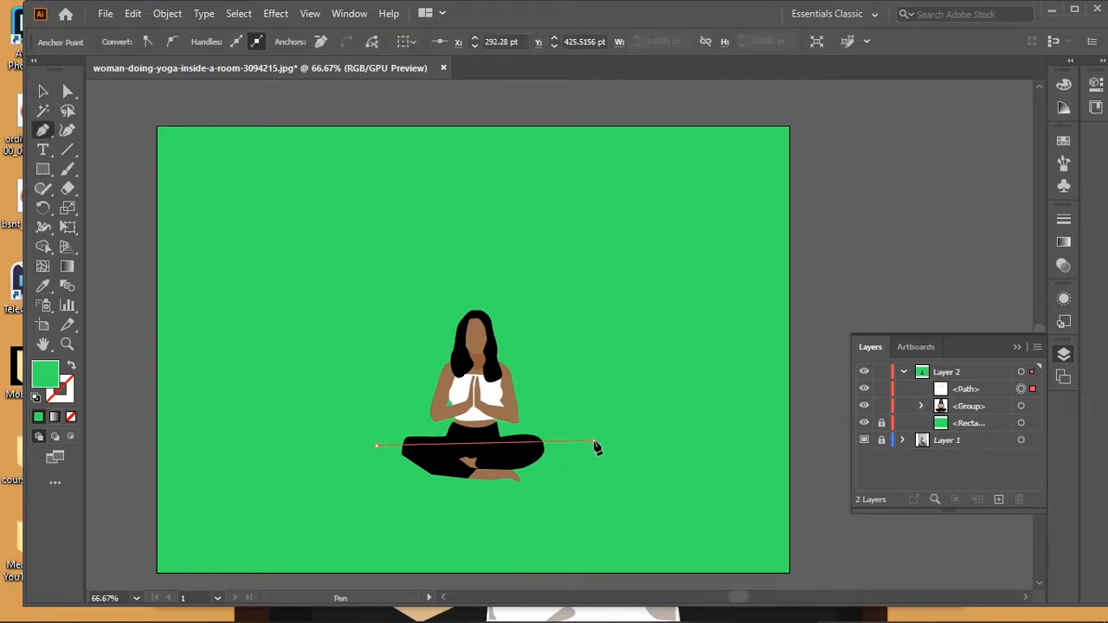
{"action": "left_click", "coordinate": [594, 442]}
{"action": "left_click", "coordinate": [573, 482]}
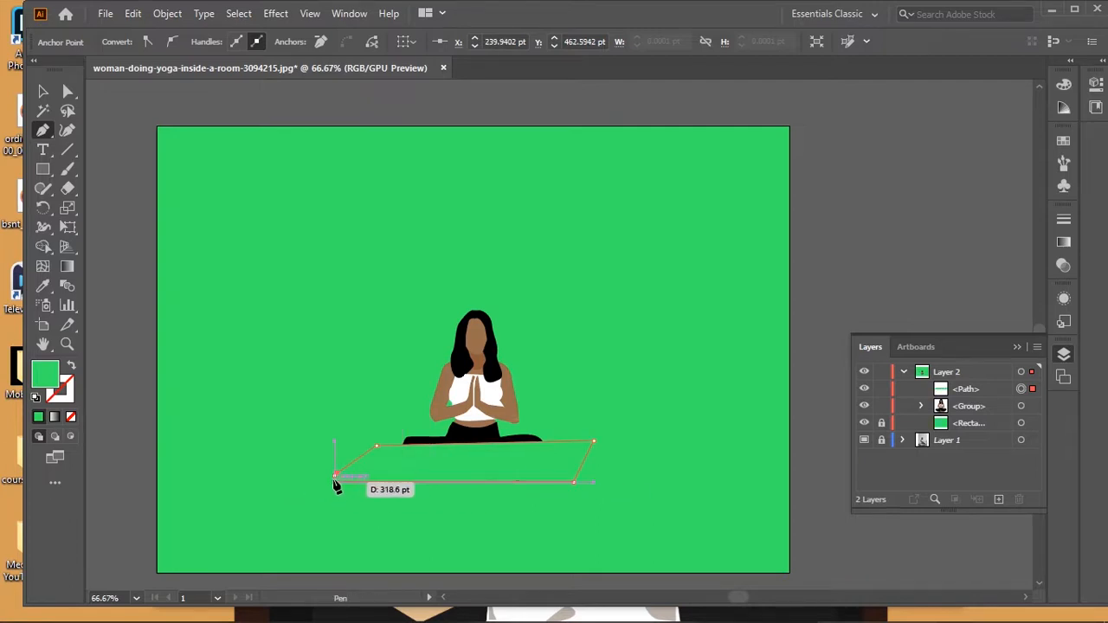
{"action": "left_click", "coordinate": [334, 476]}
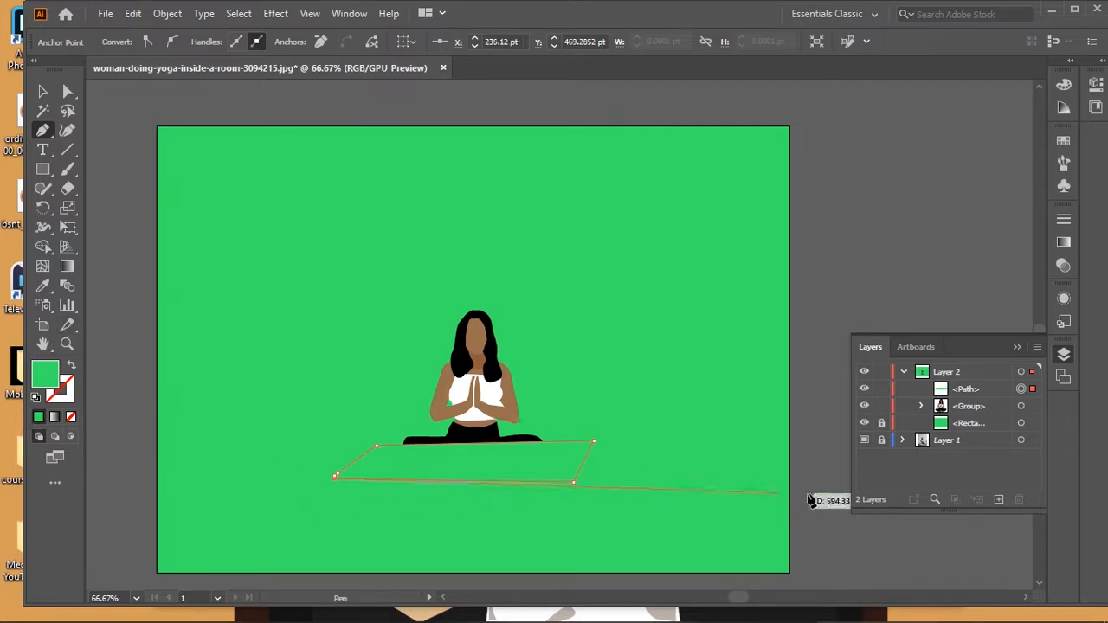
Step: Fill the yoga mat shape with a medium blue at a hue of 240°
{"action": "double_click", "coordinate": [46, 376]}
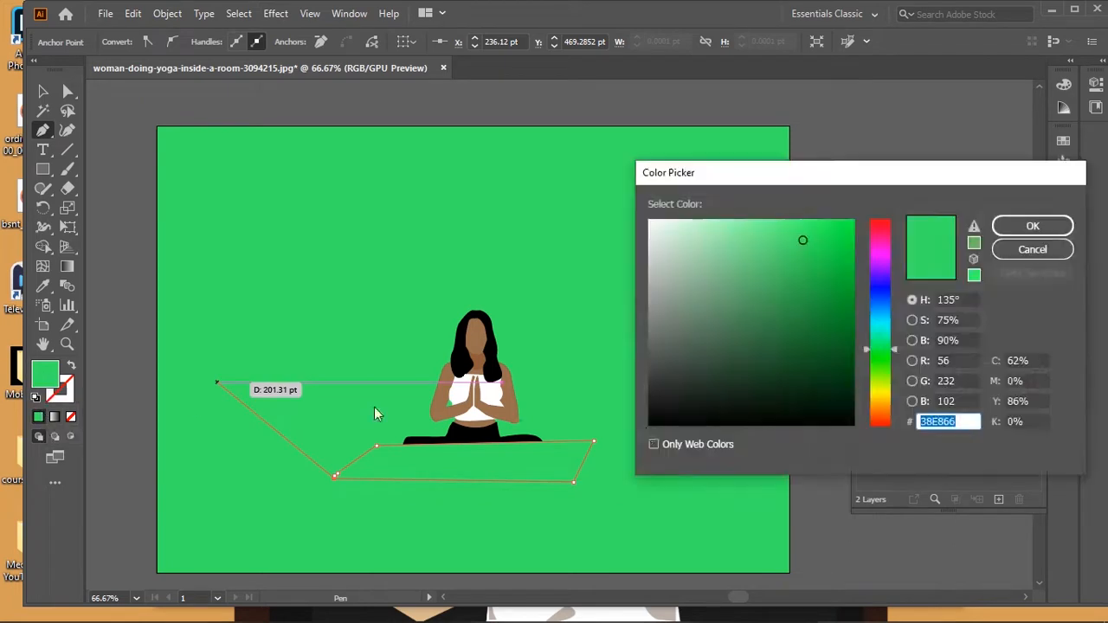
{"action": "left_click_drag", "start_coordinate": [881, 349], "coordinate": [883, 291]}
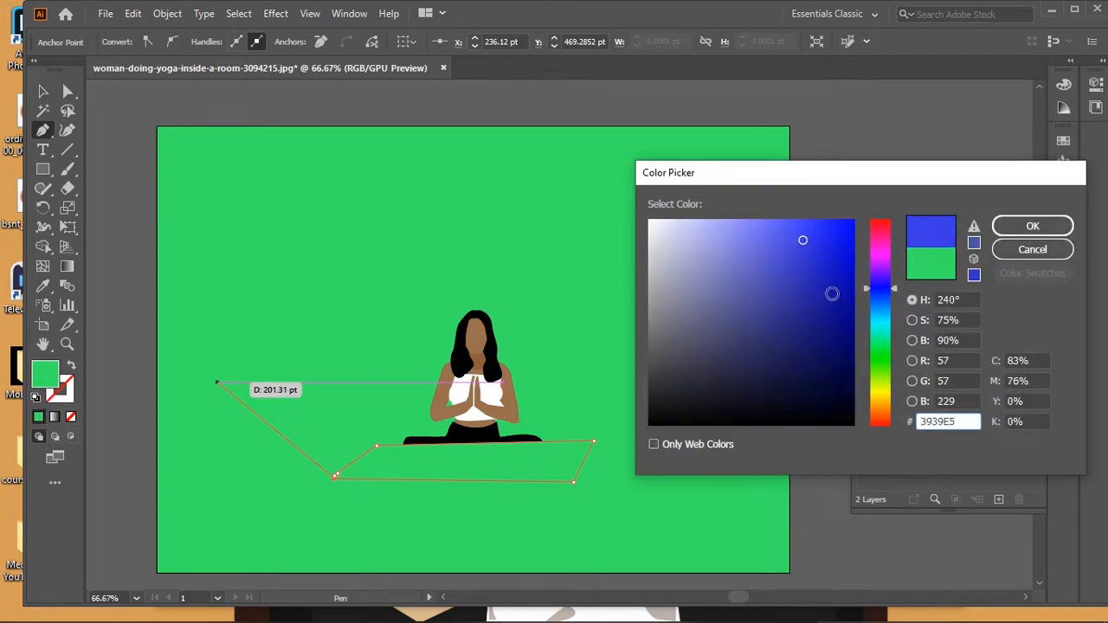
{"action": "left_click", "coordinate": [777, 275]}
{"action": "left_click", "coordinate": [1033, 226]}
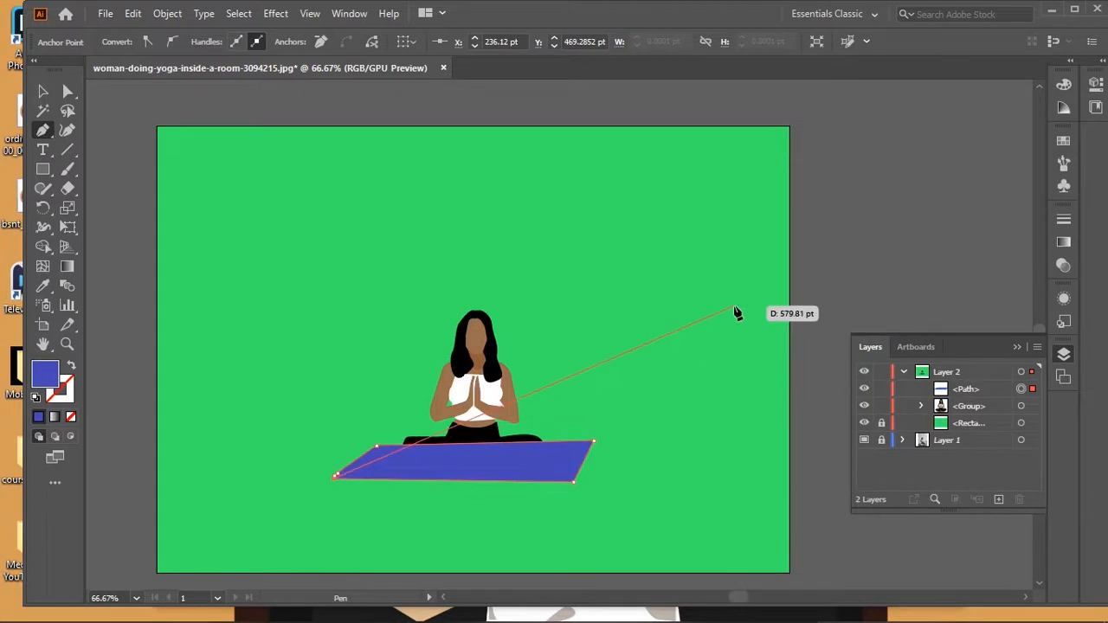
Step: Arrange the blue mat behind the woman group but above the green background rectangle
{"action": "right_click", "coordinate": [527, 456]}
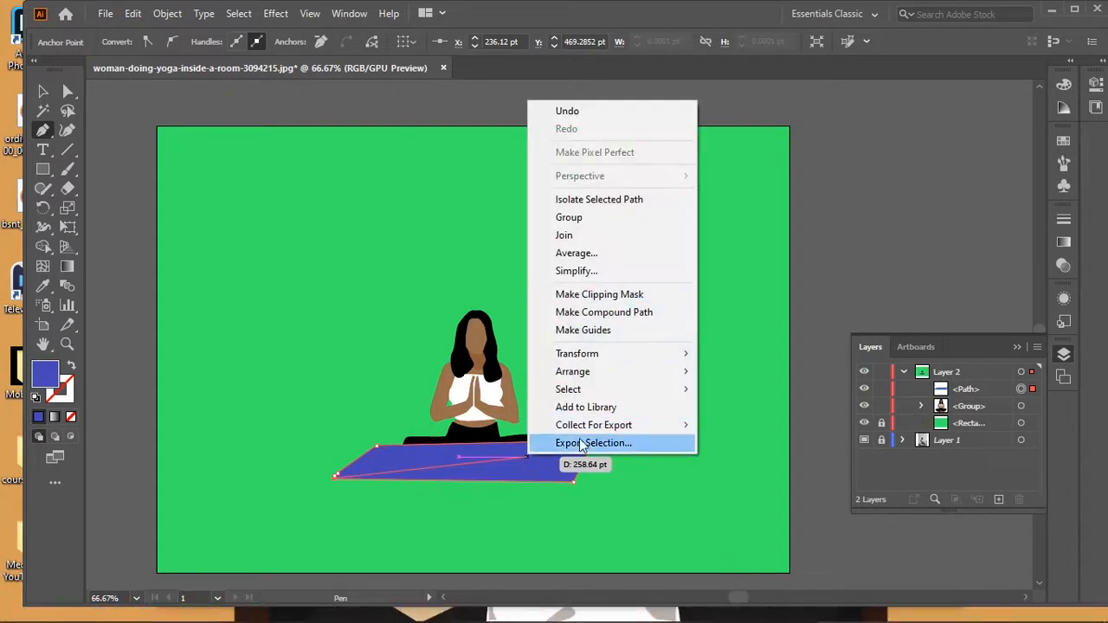
{"action": "mouse_move", "coordinate": [662, 372]}
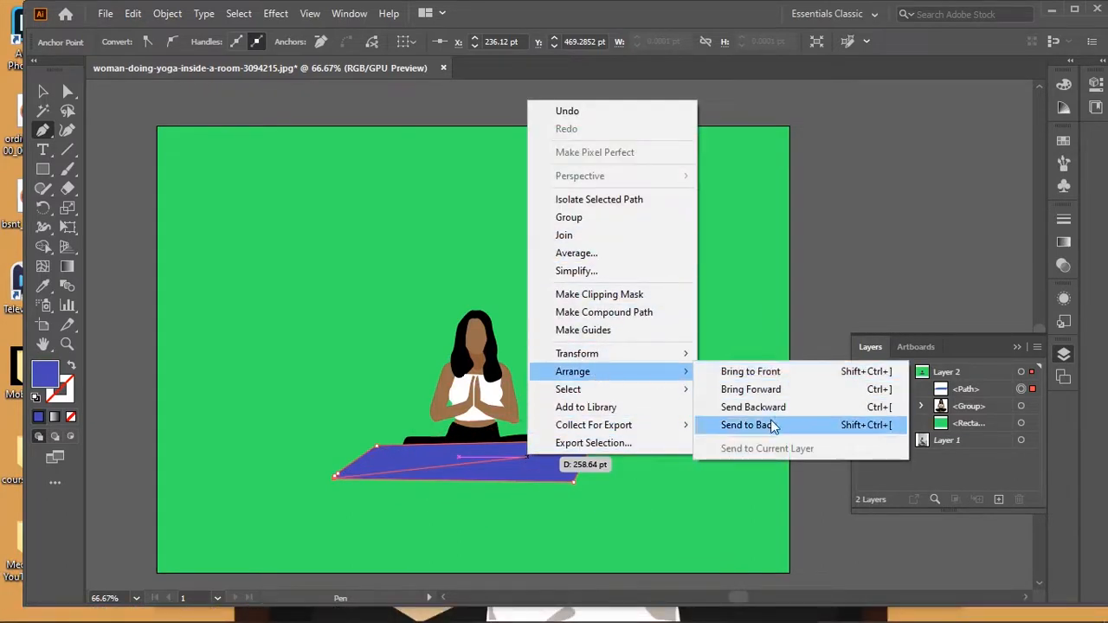
{"action": "left_click", "coordinate": [773, 427]}
{"action": "key", "text": "ctrl+z"}
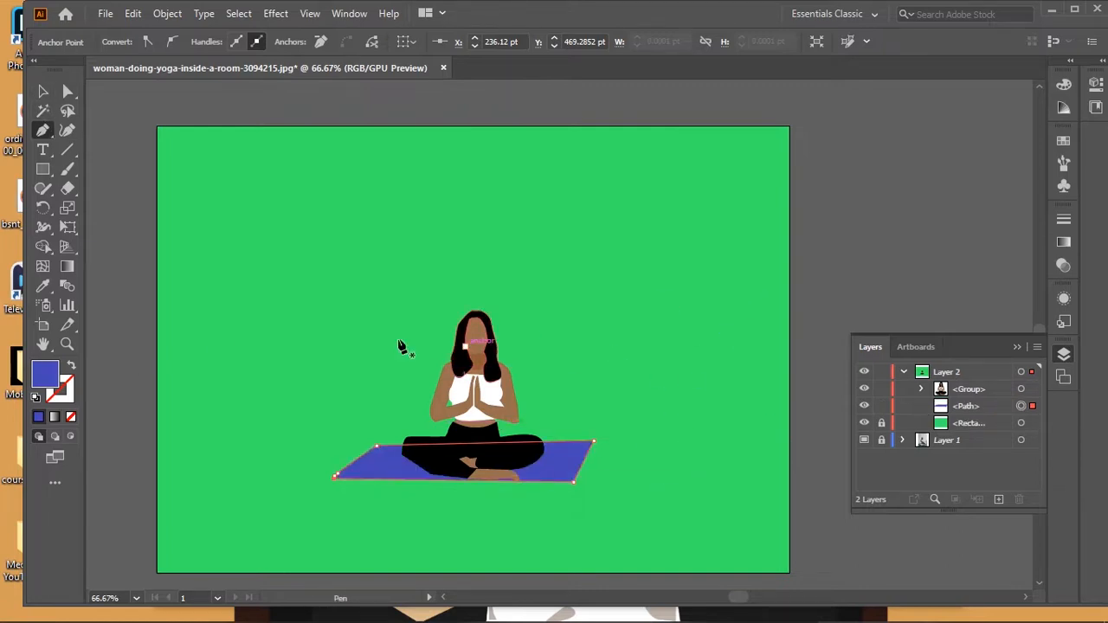
Step: Draw a sky shape with the Pen tool from the artboard's upper edge down to a horizon above the mat, and raise its fill brightness to 100%
{"action": "left_click", "coordinate": [157, 416]}
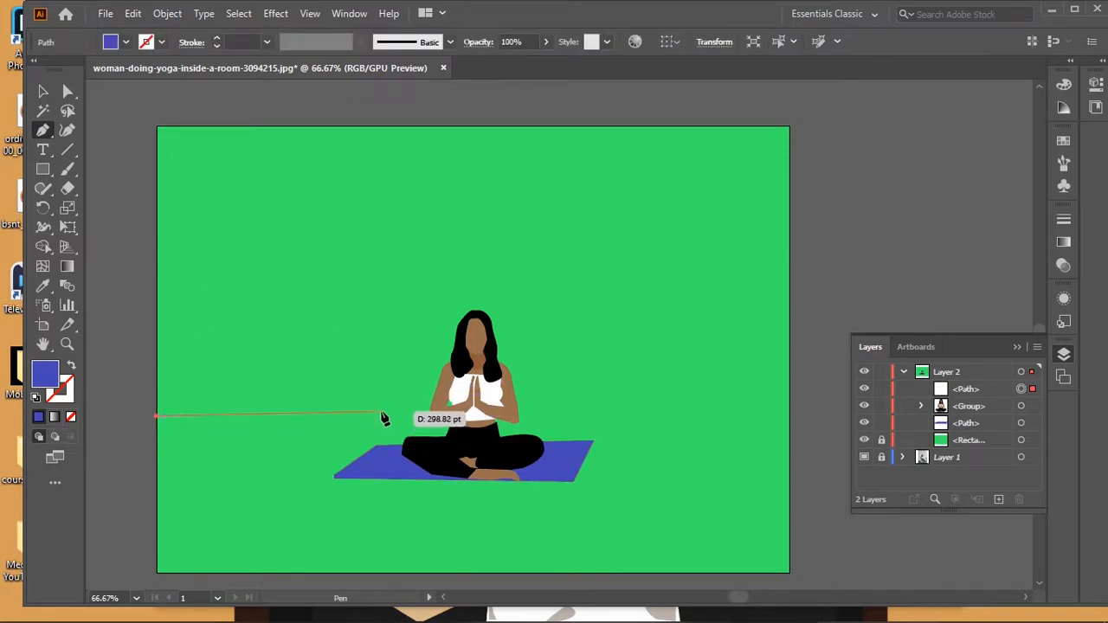
{"action": "left_click", "coordinate": [386, 413]}
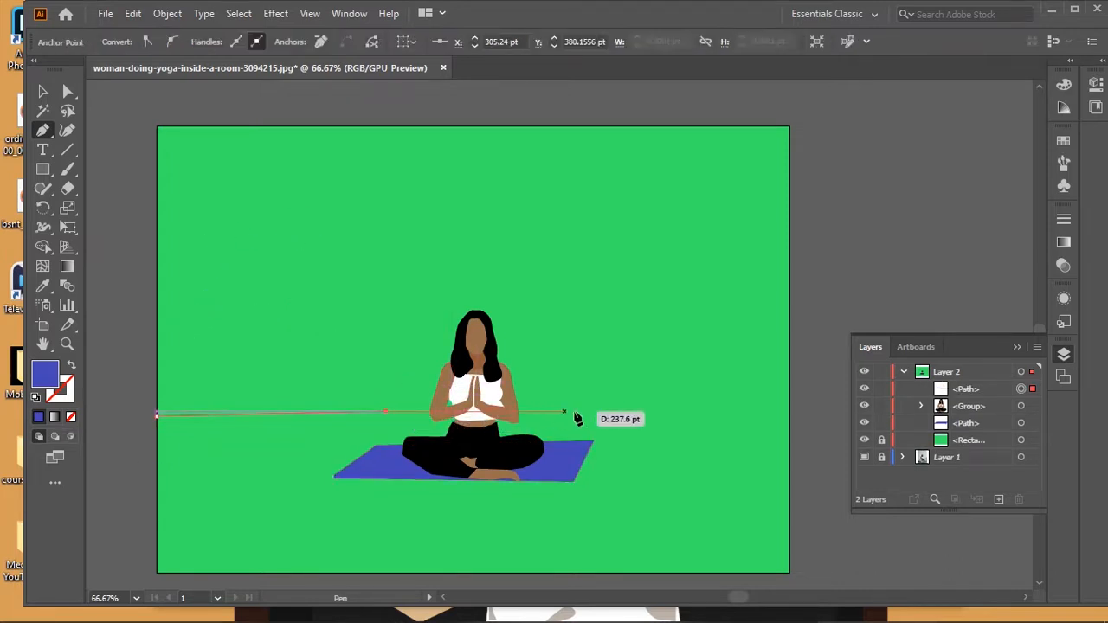
{"action": "left_click", "coordinate": [789, 412]}
{"action": "left_click", "coordinate": [790, 126]}
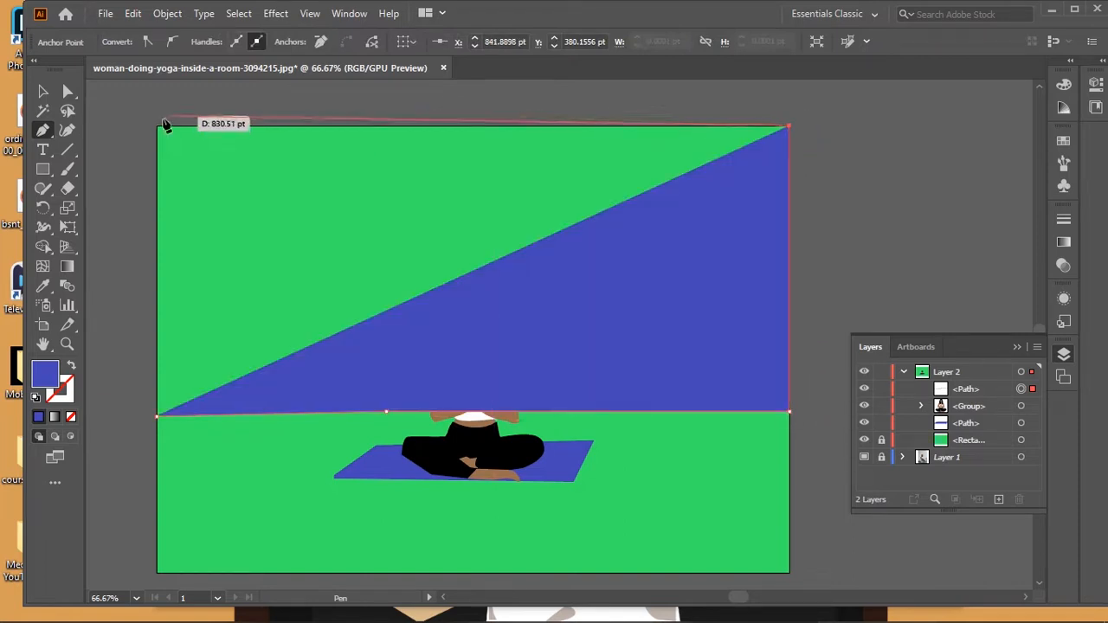
{"action": "left_click", "coordinate": [156, 127]}
{"action": "left_click", "coordinate": [156, 417]}
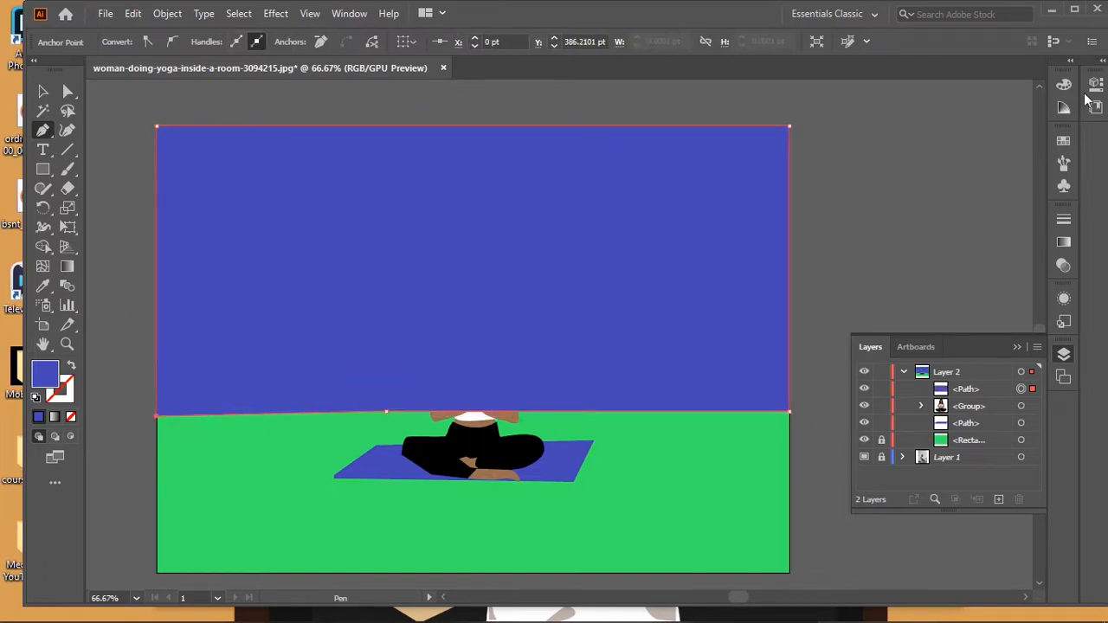
{"action": "left_click", "coordinate": [1064, 84]}
{"action": "left_click_drag", "start_coordinate": [967, 139], "coordinate": [1003, 165]}
Step: Arrange the sky shape behind the woman and the mat but in front of the green background rectangle
{"action": "right_click", "coordinate": [587, 230]}
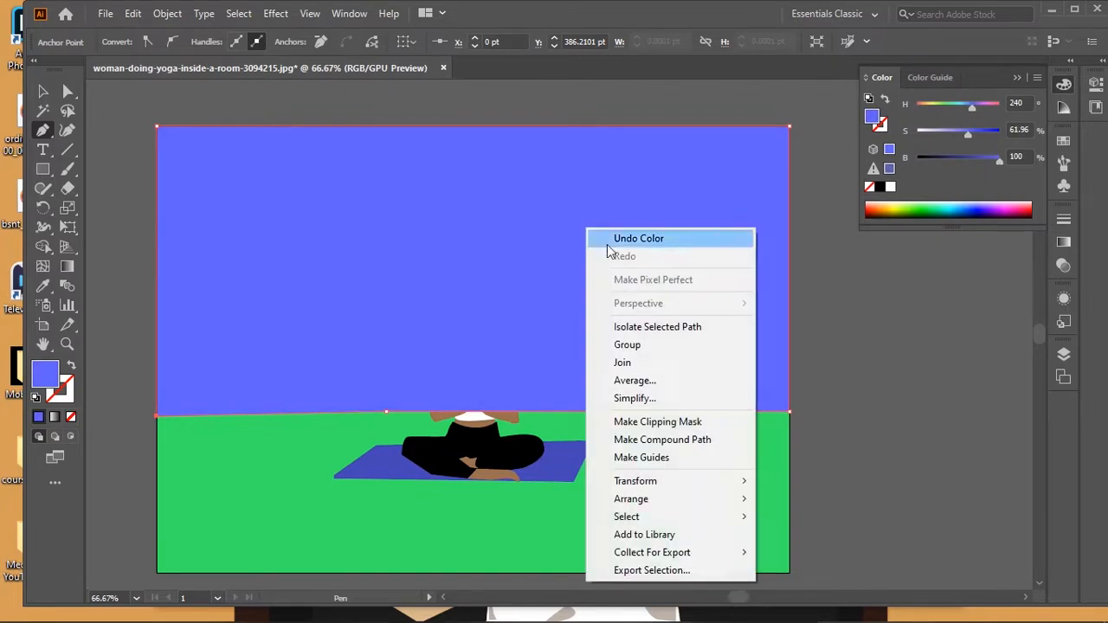
{"action": "mouse_move", "coordinate": [728, 501]}
{"action": "left_click", "coordinate": [813, 552]}
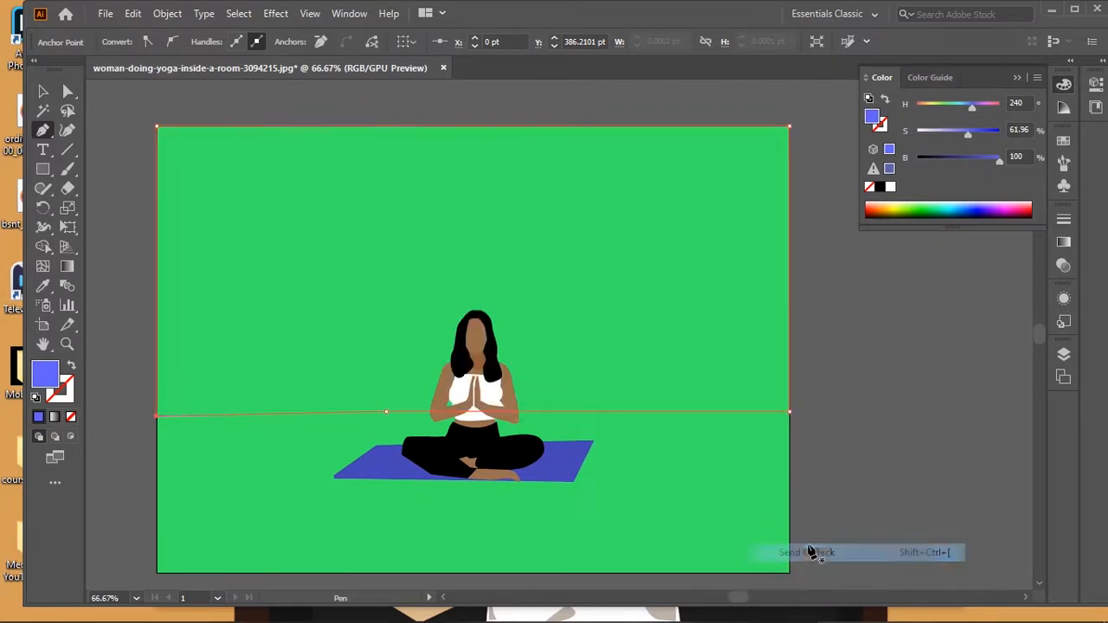
{"action": "key", "text": "ctrl+]"}
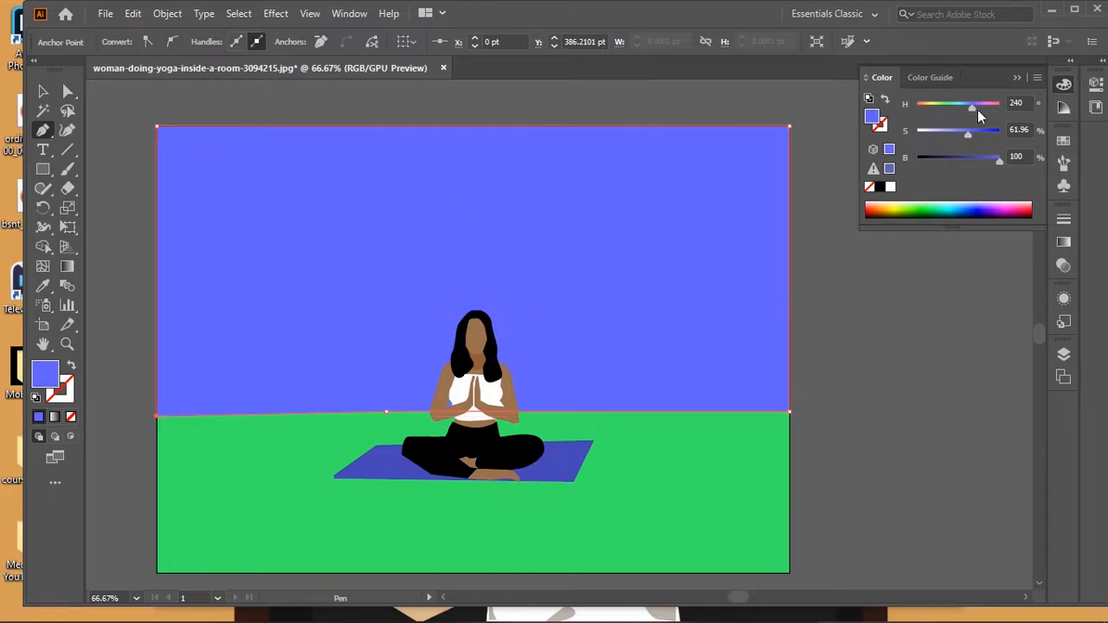
Step: Shift the sky fill to a light blue with a hue of about 211° and deselect the shape
{"action": "left_click_drag", "start_coordinate": [975, 113], "coordinate": [963, 105]}
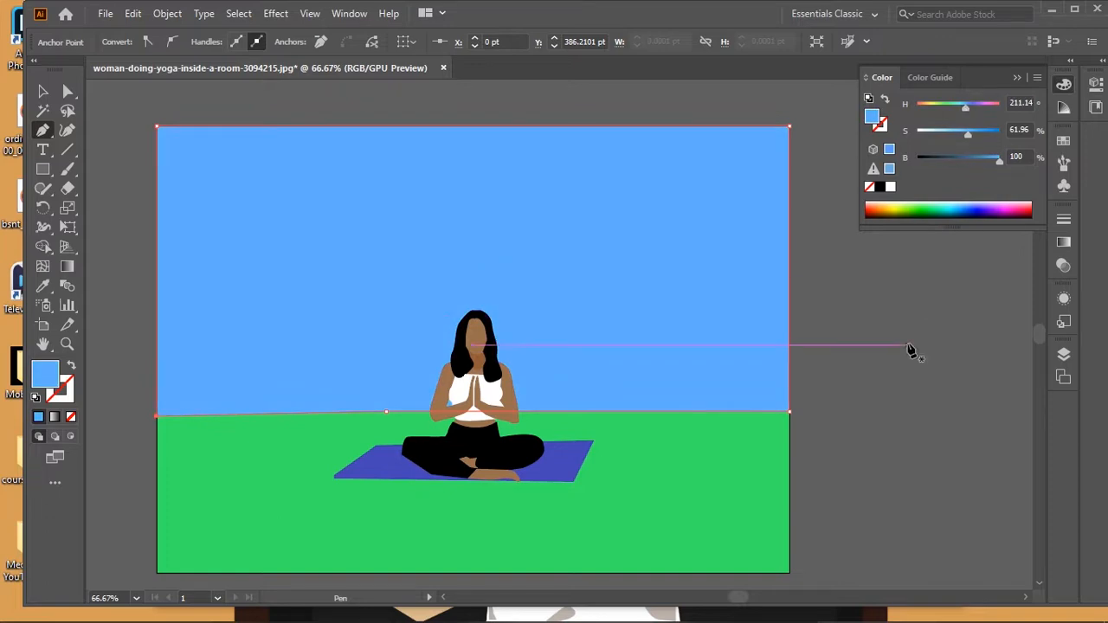
{"action": "left_click", "coordinate": [43, 91]}
{"action": "left_click", "coordinate": [106, 118]}
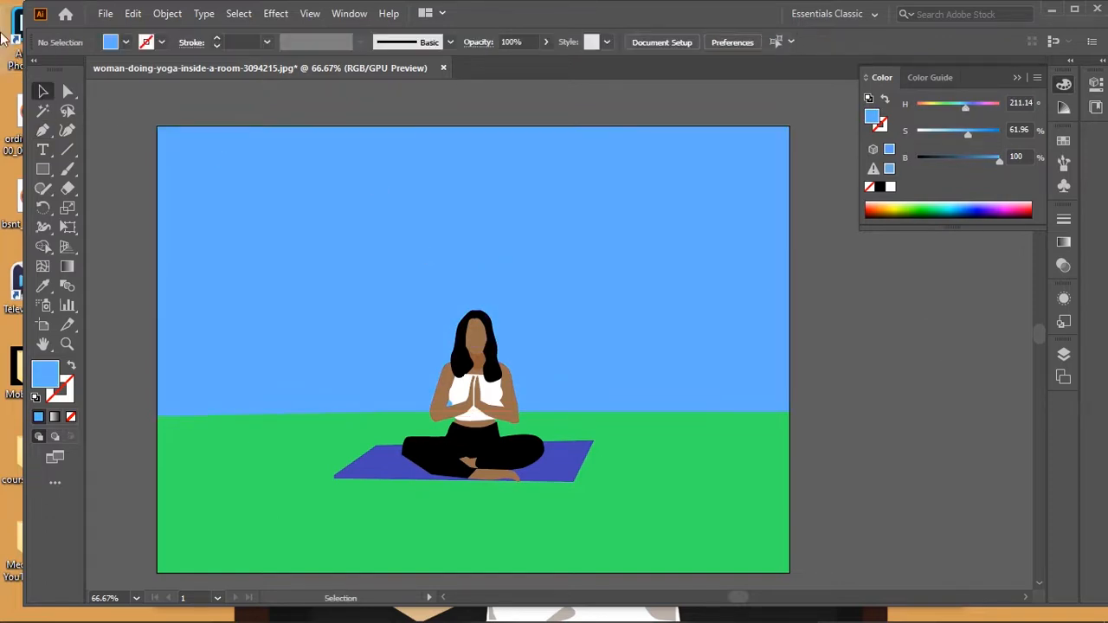
Step: Draw a closed tree trunk with three branches using the Pen tool, standing on the horizon well away from the woman on the sky's emptier side
{"action": "left_click", "coordinate": [42, 130]}
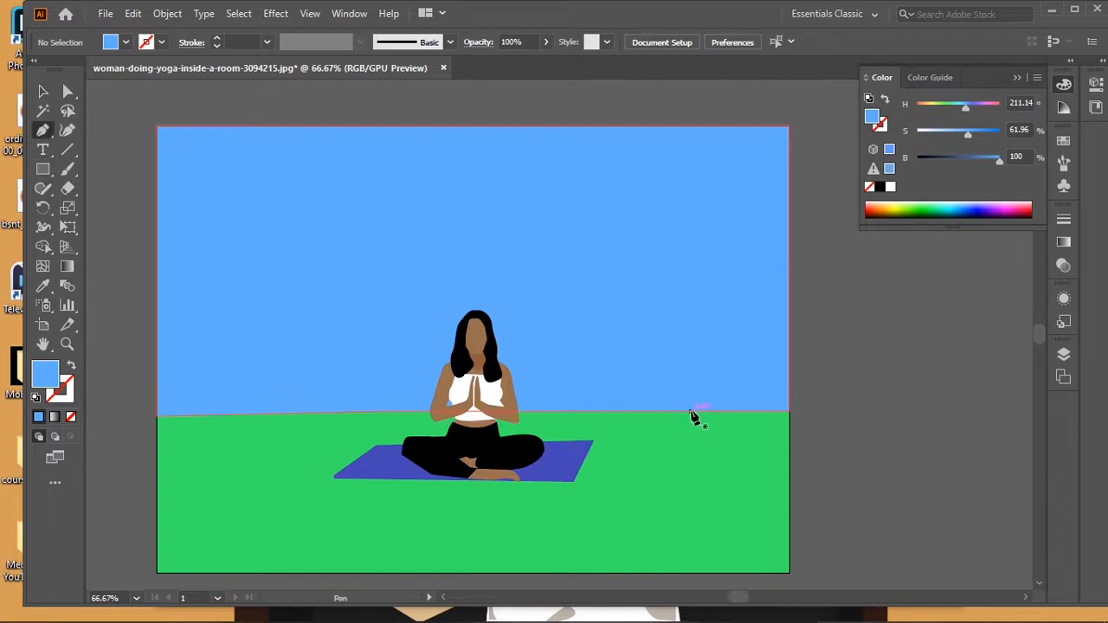
{"action": "left_click", "coordinate": [691, 421]}
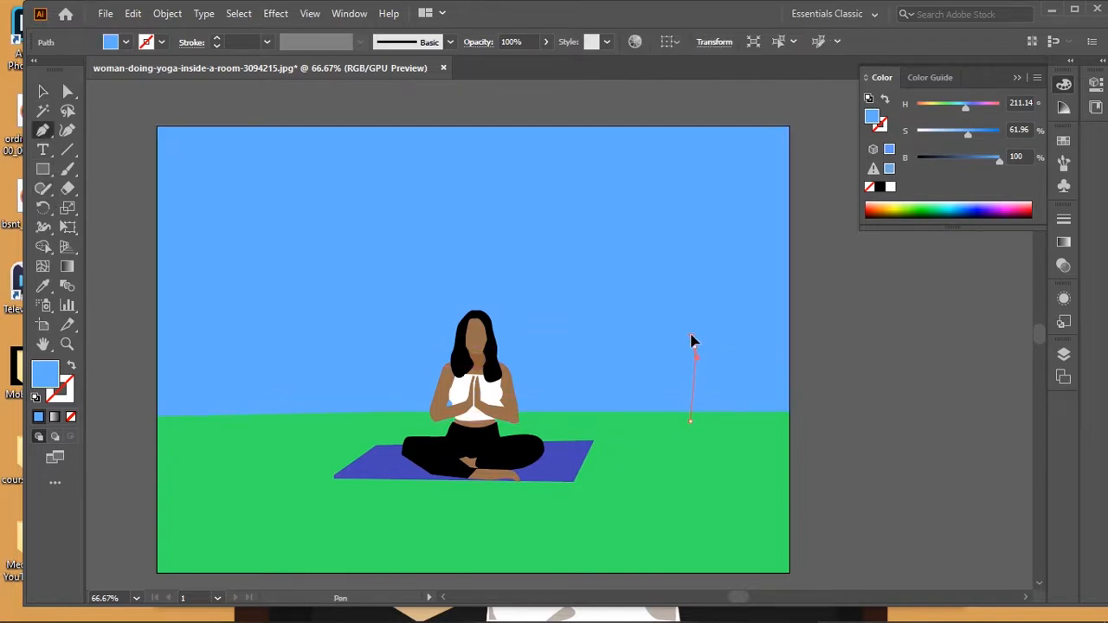
{"action": "left_click_drag", "start_coordinate": [691, 335], "coordinate": [707, 305]}
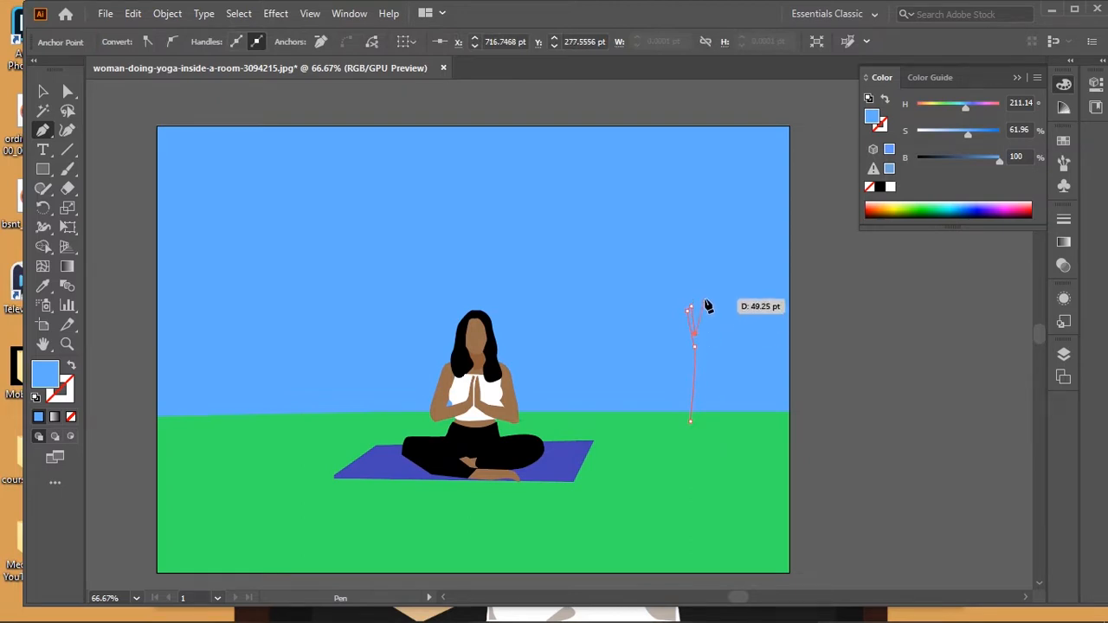
{"action": "left_click", "coordinate": [704, 297]}
{"action": "left_click", "coordinate": [716, 293]}
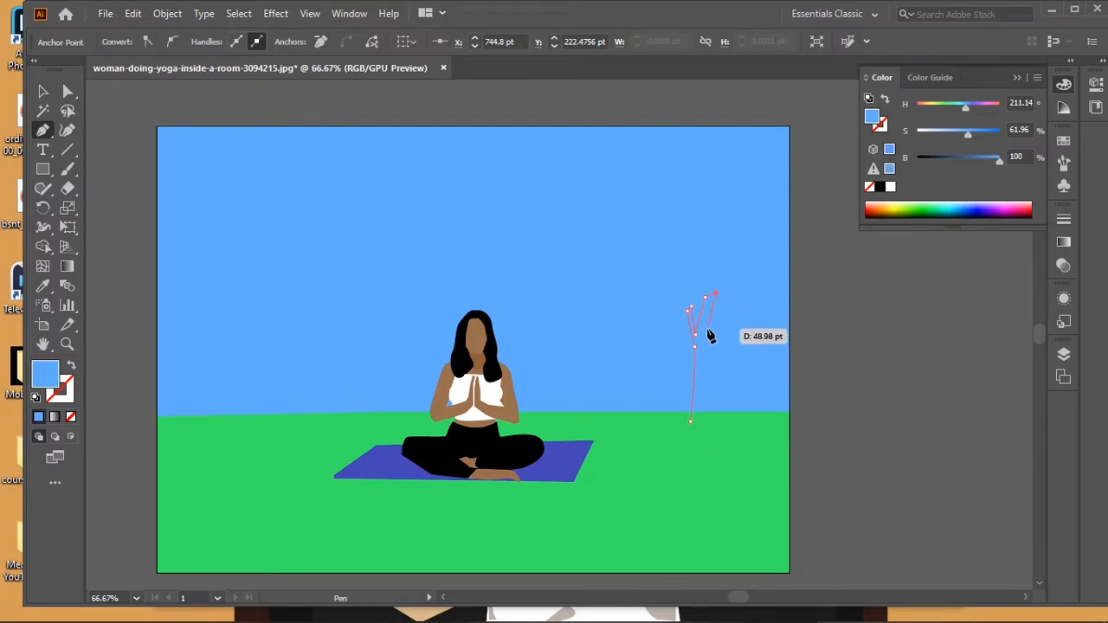
{"action": "left_click", "coordinate": [707, 333]}
{"action": "left_click", "coordinate": [724, 309]}
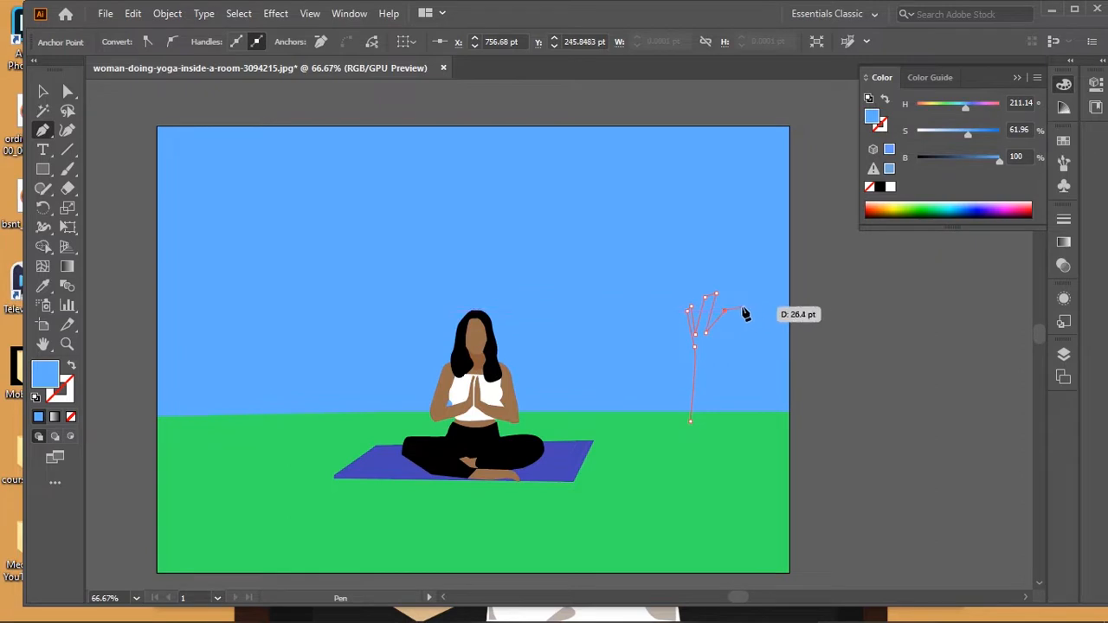
{"action": "left_click", "coordinate": [740, 309]}
{"action": "left_click_drag", "start_coordinate": [715, 346], "coordinate": [717, 367]}
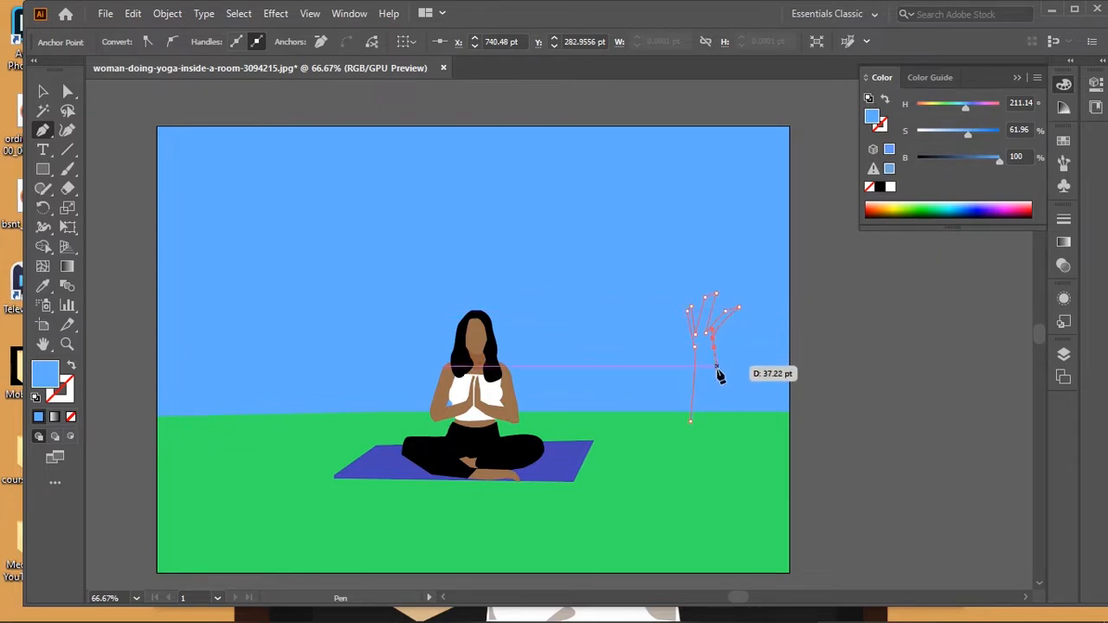
{"action": "left_click_drag", "start_coordinate": [717, 422], "coordinate": [727, 426]}
{"action": "left_click", "coordinate": [690, 422]}
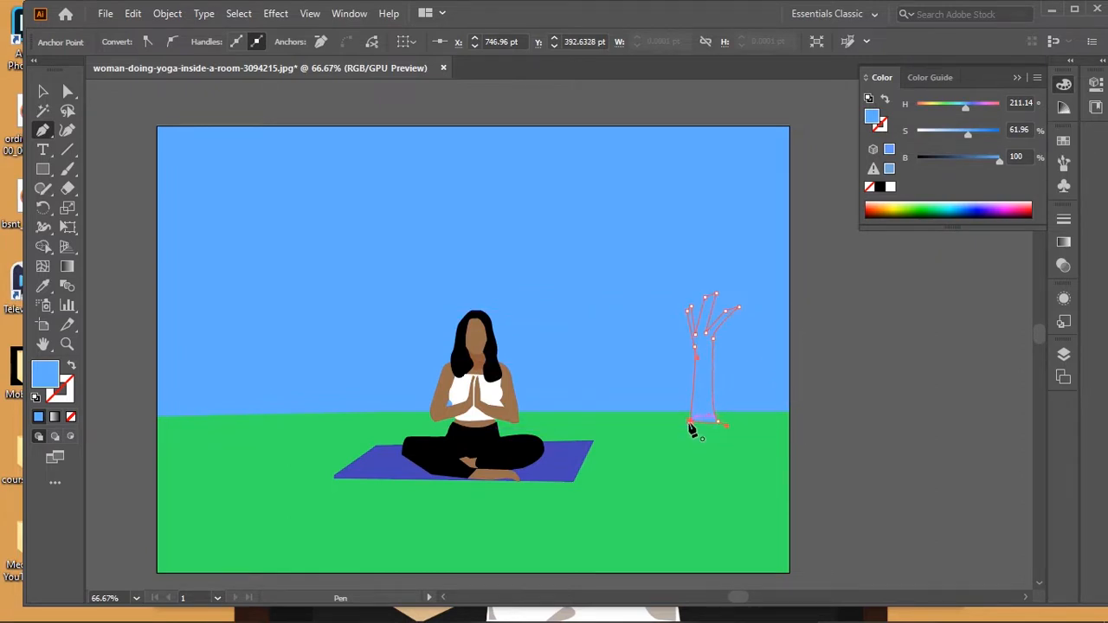
Step: Fill the tree trunk with dark brown at a hue of about 24°, 100% saturation and about 33% brightness, and deselect it
{"action": "left_click", "coordinate": [878, 215]}
{"action": "left_click_drag", "start_coordinate": [933, 168], "coordinate": [952, 164]}
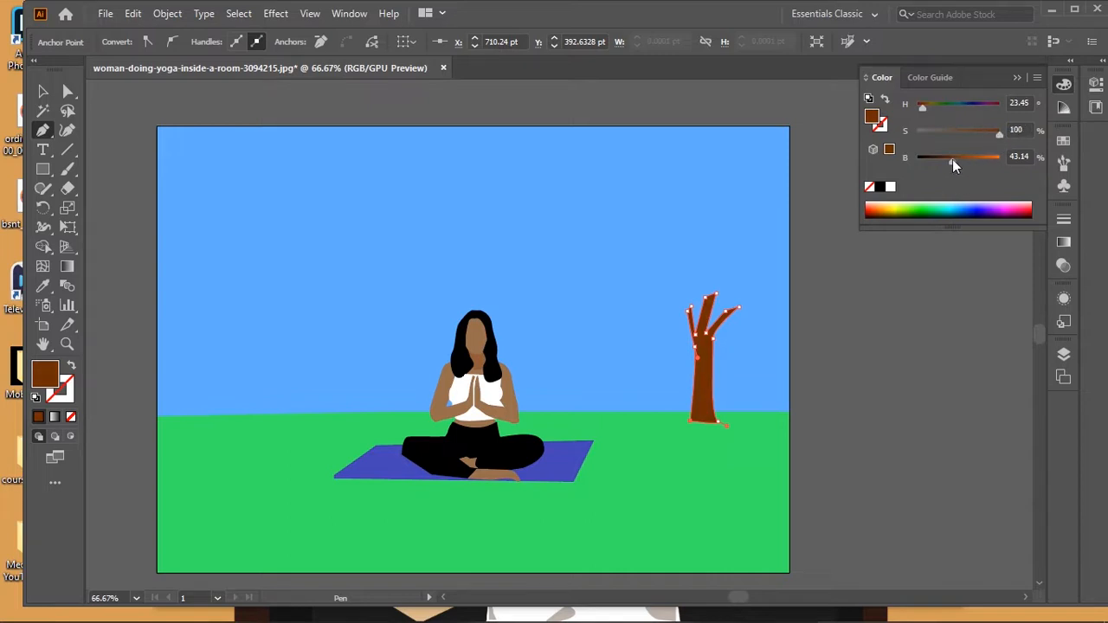
{"action": "left_click_drag", "start_coordinate": [952, 159], "coordinate": [943, 165]}
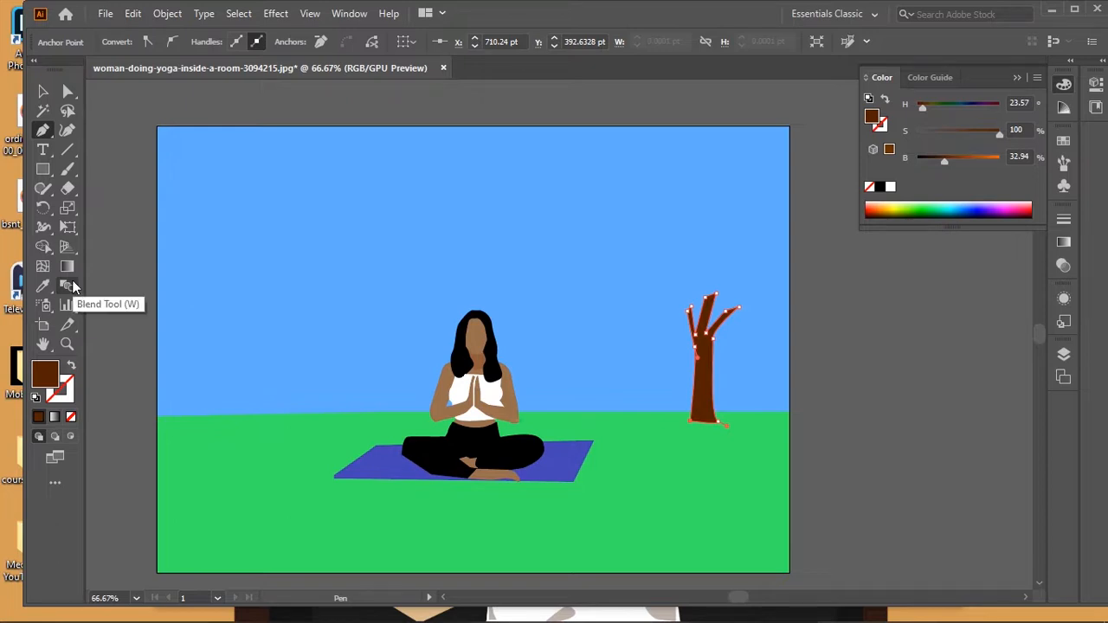
{"action": "left_click", "coordinate": [685, 362], "text": "ctrl"}
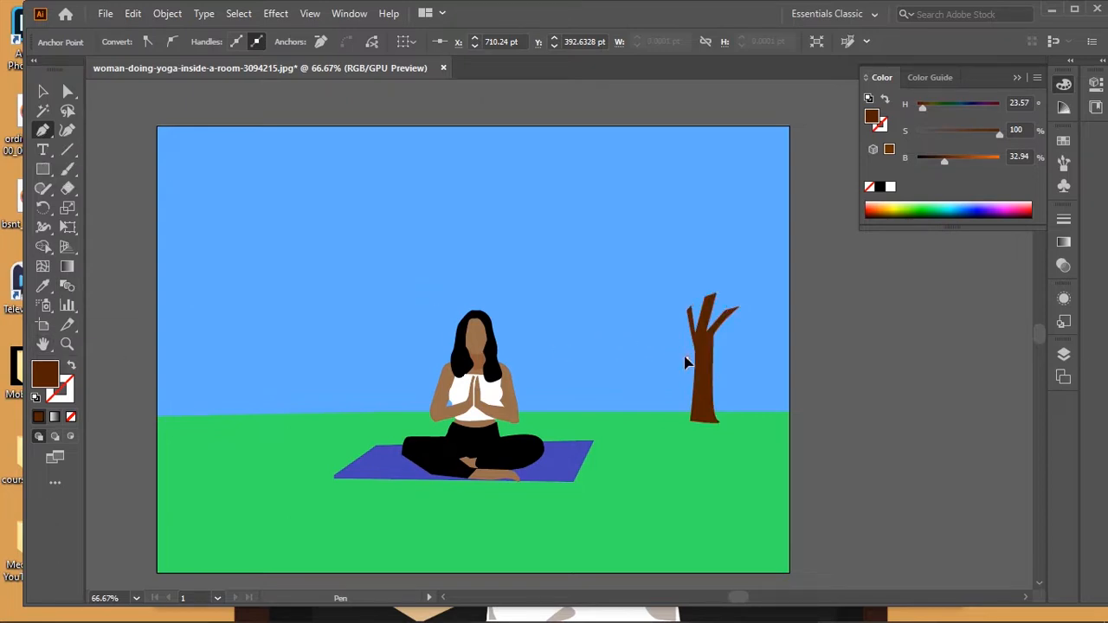
Step: Draw a closed, irregular leafy crown with the Pen tool around the branches at the upper end of the trunk
{"action": "mouse_move", "coordinate": [658, 340]}
{"action": "left_mouse_down"}
{"action": "mouse_move", "coordinate": [660, 273]}
{"action": "mouse_move", "coordinate": [699, 265]}
{"action": "left_mouse_up"}
{"action": "left_click_drag", "start_coordinate": [721, 227], "coordinate": [777, 321]}
{"action": "left_click", "coordinate": [755, 334]}
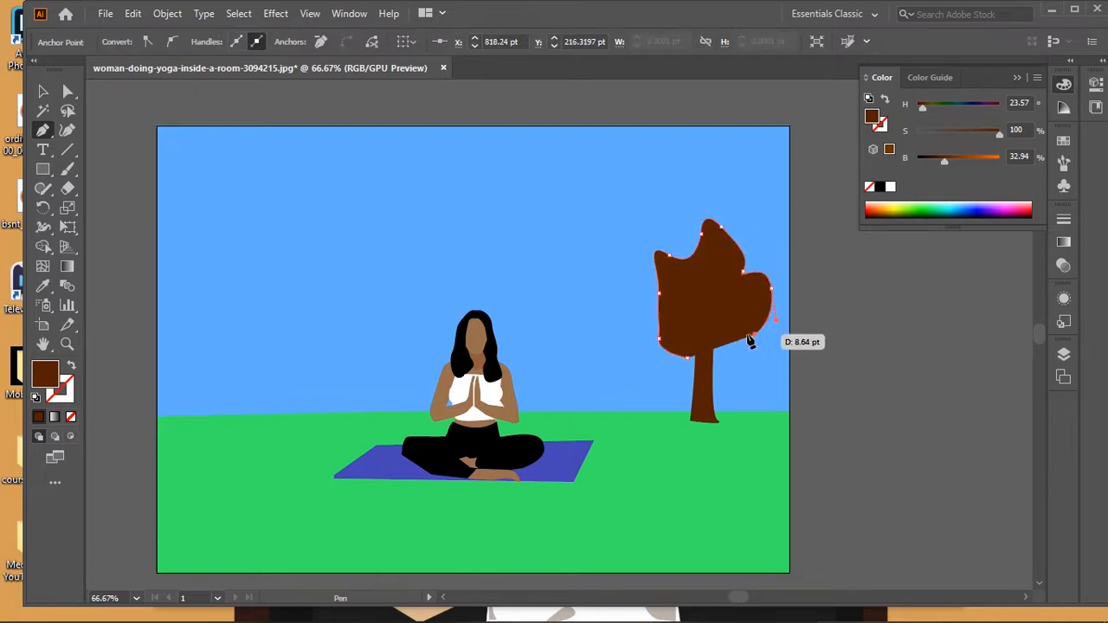
{"action": "left_click", "coordinate": [704, 349]}
{"action": "left_click", "coordinate": [687, 357]}
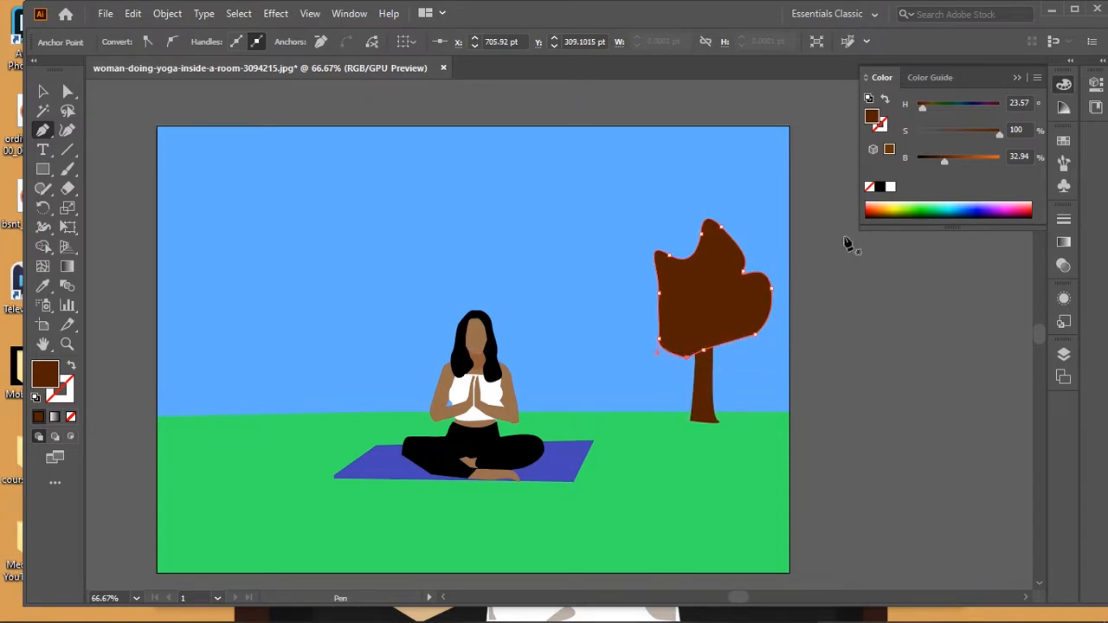
Step: Fill the tree crown with dark green, hue about 109° and brightness about 55%, and send it behind the trunk
{"action": "left_click", "coordinate": [921, 209]}
{"action": "left_click", "coordinate": [921, 208]}
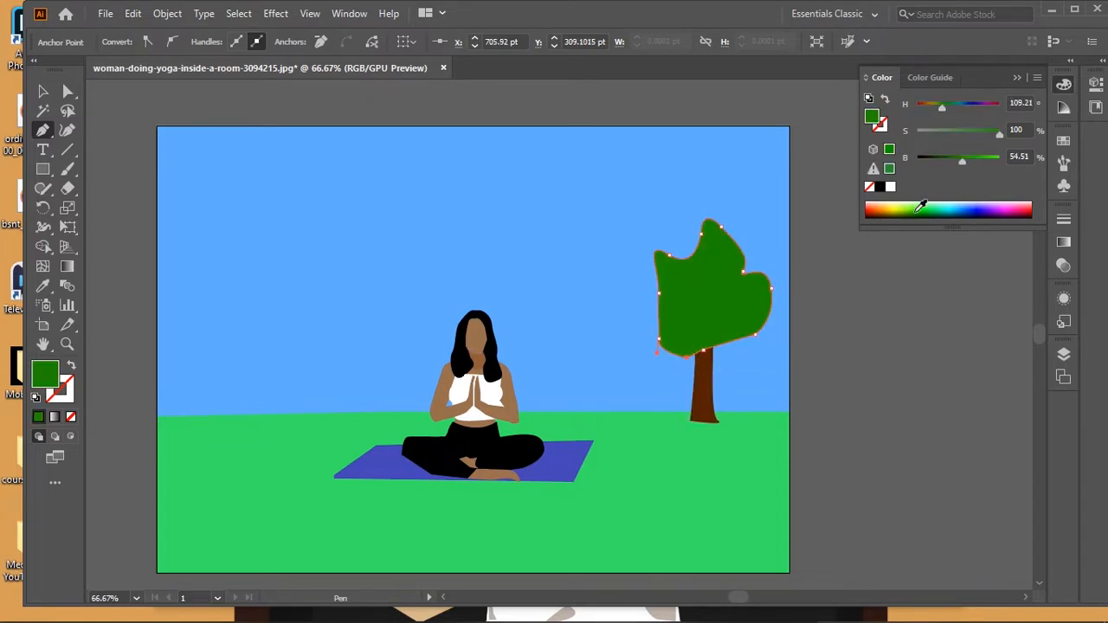
{"action": "key", "text": "ctrl+bracketleft"}
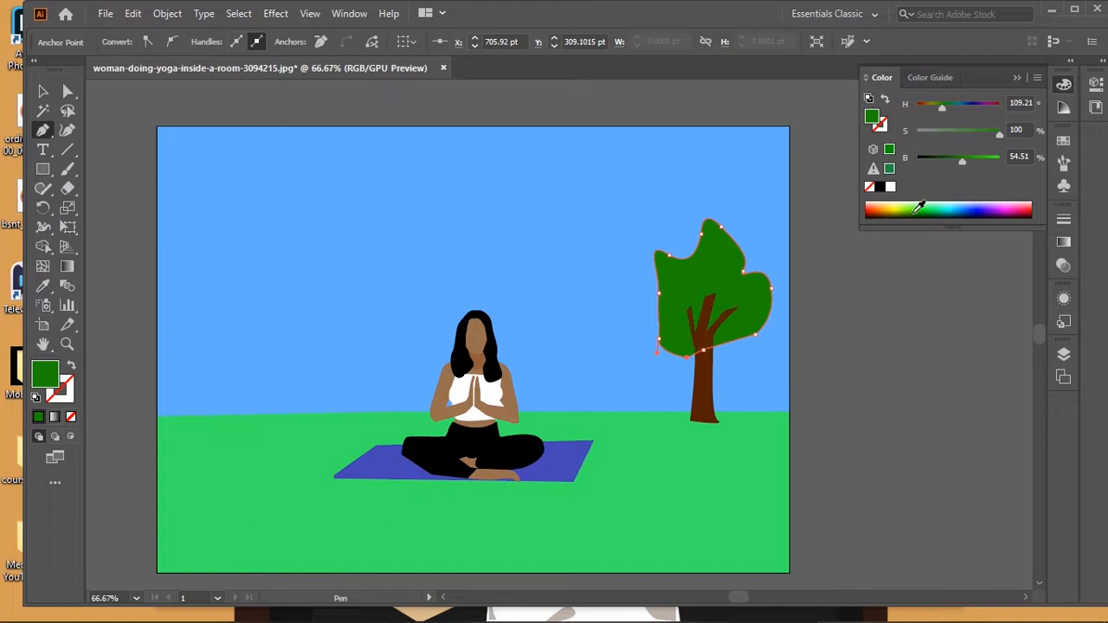
Step: Lock the sky shape in Layer 2 so that it cannot be moved accidentally
{"action": "left_click", "coordinate": [43, 92]}
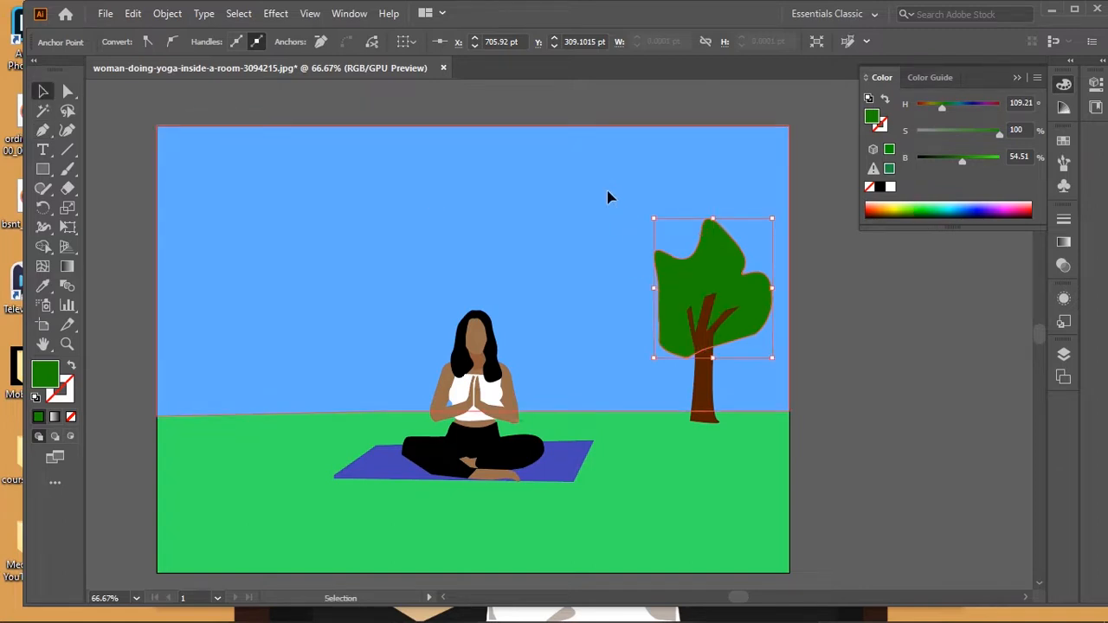
{"action": "left_click_drag", "start_coordinate": [608, 198], "coordinate": [631, 214]}
{"action": "key", "text": "ctrl+z"}
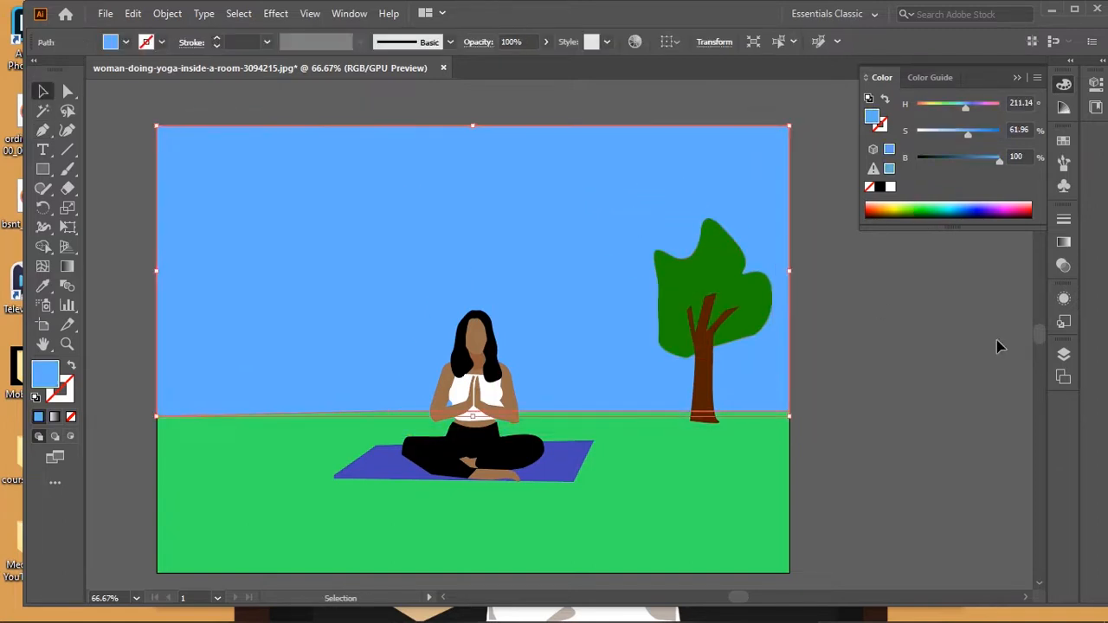
{"action": "left_click", "coordinate": [1064, 354]}
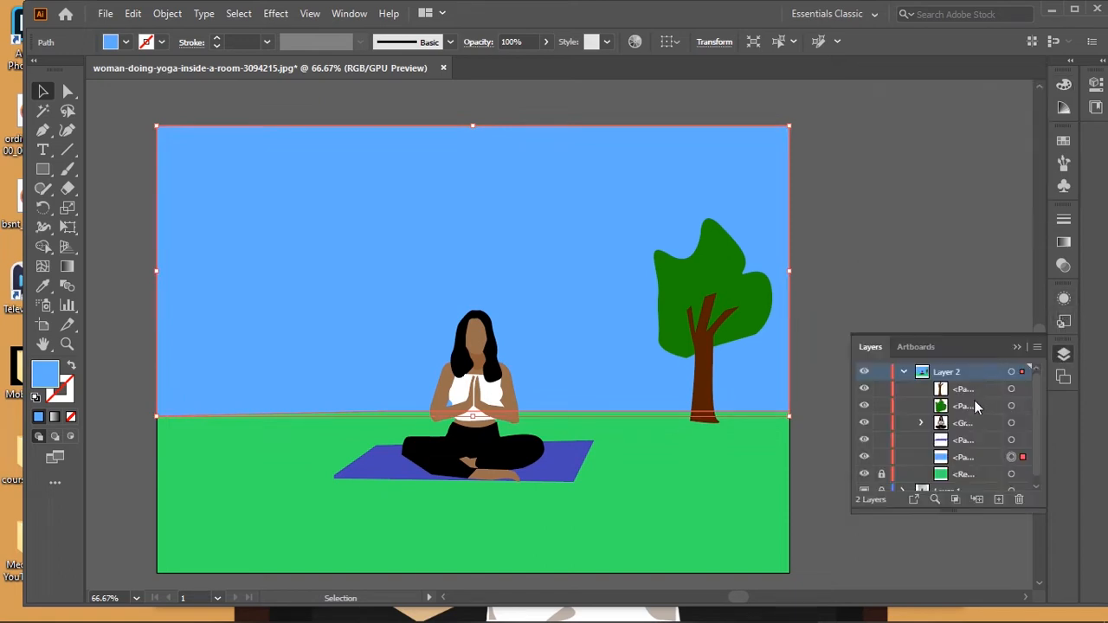
{"action": "scroll", "coordinate": [904, 412], "scroll_direction": "down", "scroll_amount": 1}
{"action": "left_click", "coordinate": [881, 448]}
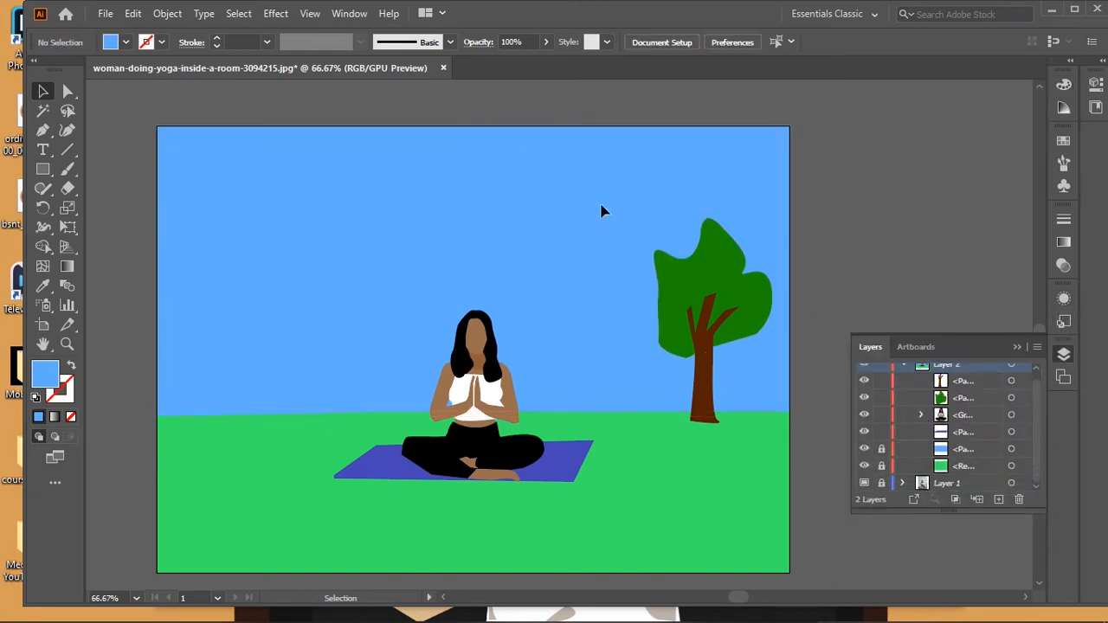
Step: Shrink the whole tree onto the horizon, place a copy on the opposite side of the woman, and make that copy smaller and narrower near the artboard edge
{"action": "left_click_drag", "start_coordinate": [748, 360], "coordinate": [778, 433]}
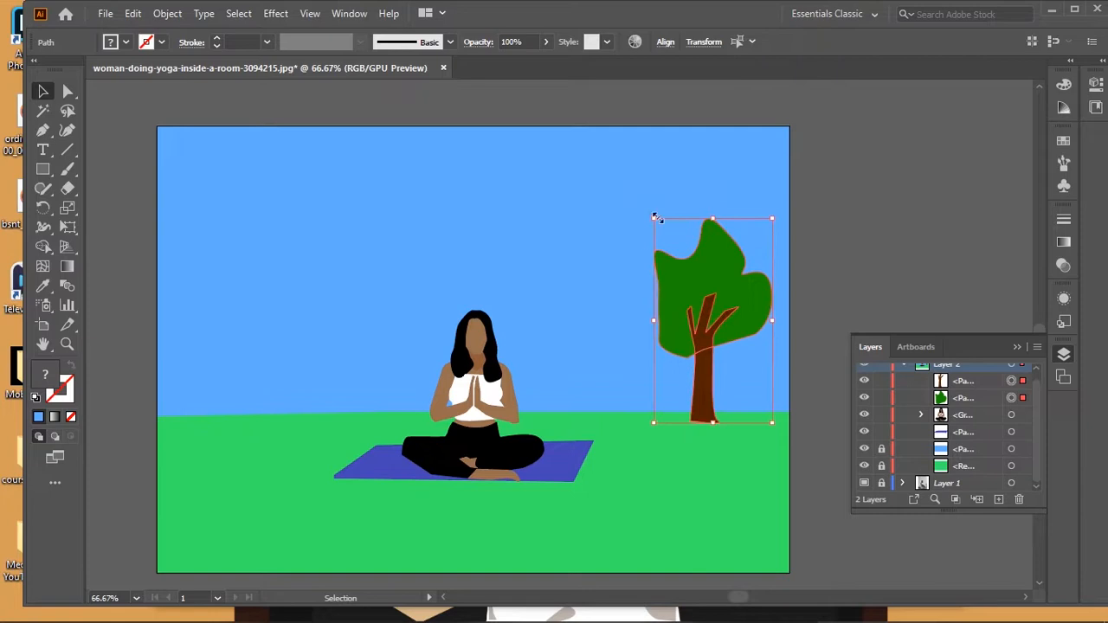
{"action": "left_click_drag", "start_coordinate": [655, 219], "coordinate": [668, 375]}
{"action": "left_click_drag", "start_coordinate": [653, 378], "coordinate": [247, 379]}
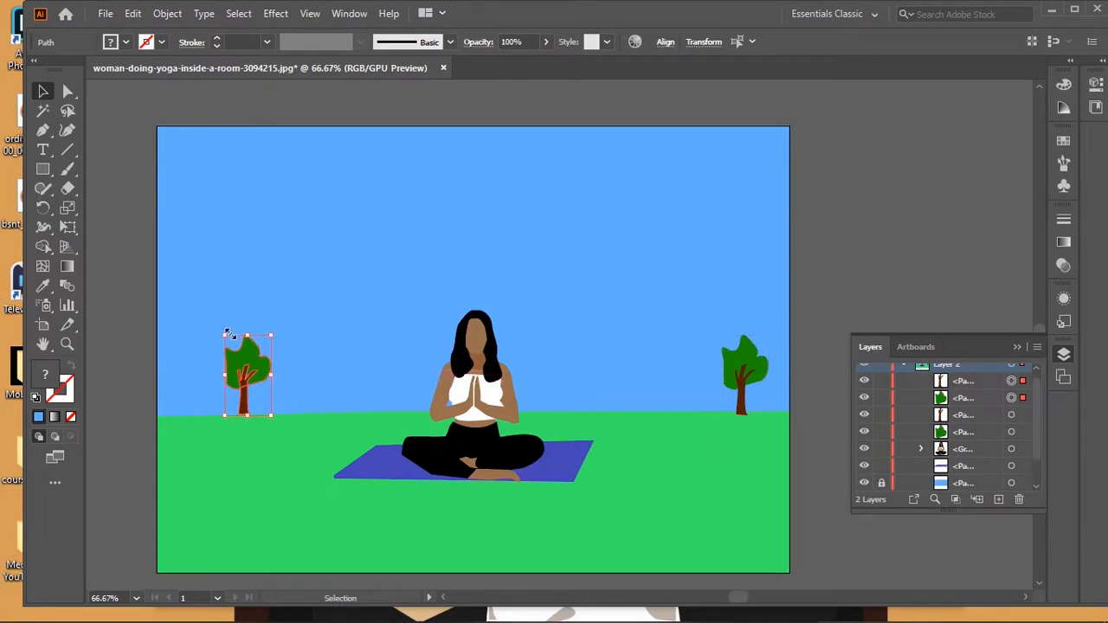
{"action": "left_click_drag", "start_coordinate": [225, 336], "coordinate": [190, 388]}
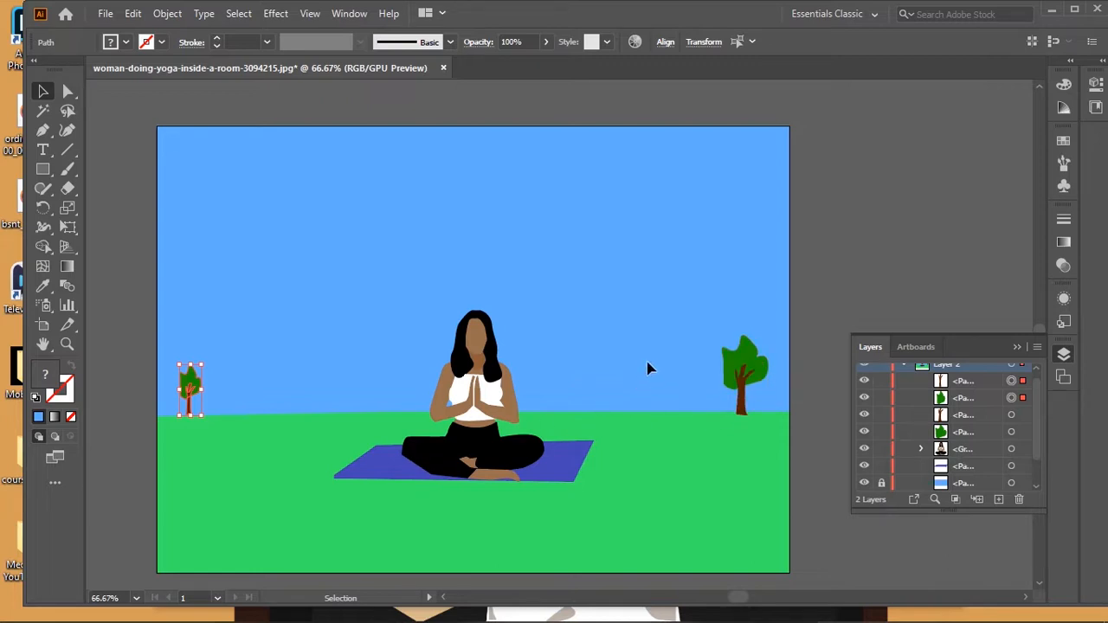
Step: Draw a flat-bottomed, puffy cloud in the sky above the larger tree with the Pen tool and fill it with light grey d3d3d3
{"action": "left_click", "coordinate": [43, 131]}
{"action": "left_click", "coordinate": [642, 215]}
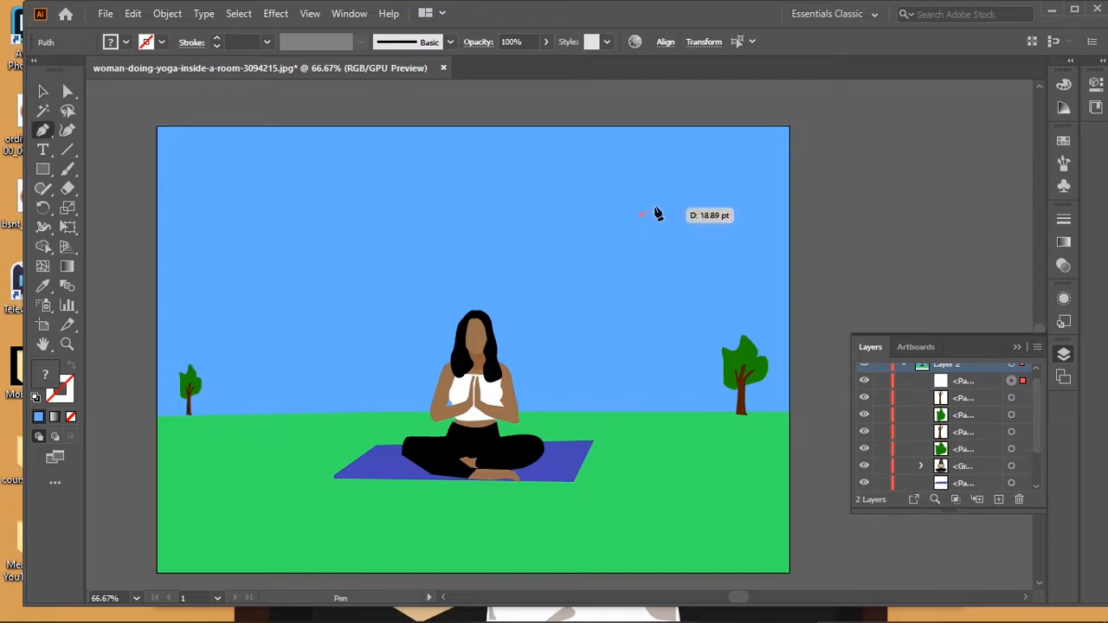
{"action": "left_click_drag", "start_coordinate": [666, 197], "coordinate": [745, 219]}
{"action": "left_click", "coordinate": [667, 197]}
{"action": "left_click", "coordinate": [742, 215]}
{"action": "left_click", "coordinate": [641, 215]}
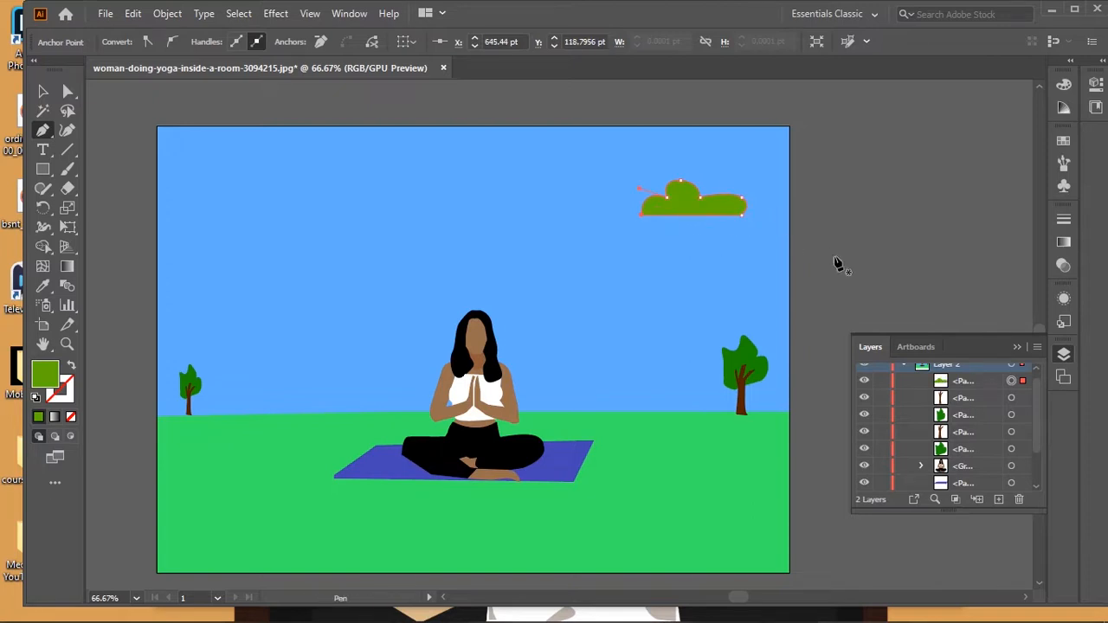
{"action": "double_click", "coordinate": [47, 376]}
{"action": "type", "text": "d3d3d3"}
{"action": "key", "text": "Return"}
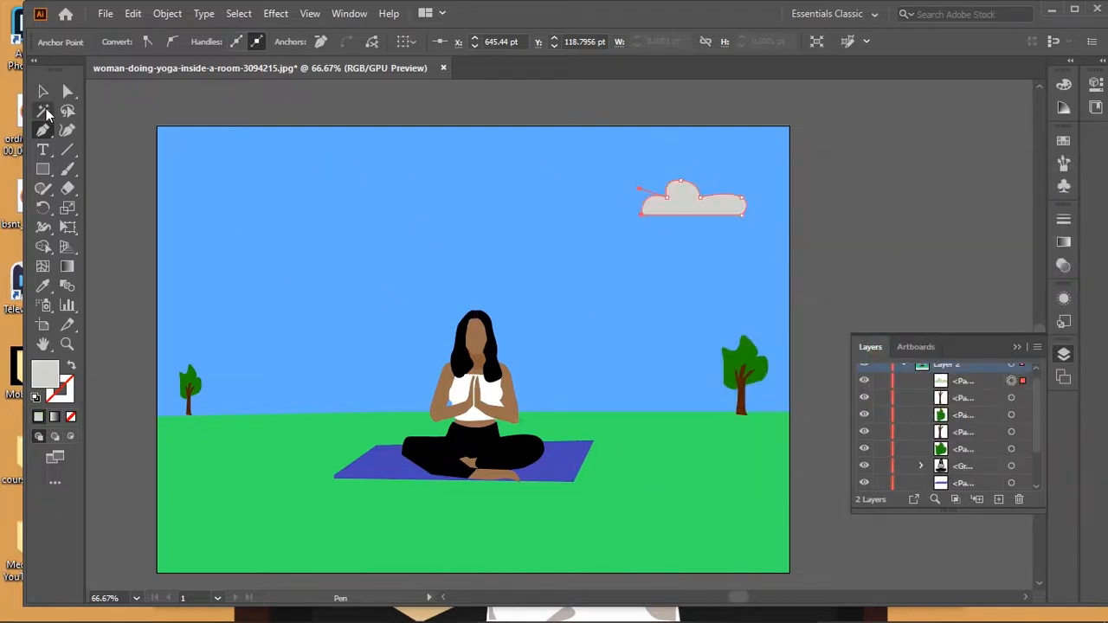
Step: Place two reduced copies of the cloud in the sky above the smaller tree, one higher near the corner and one lower towards the woman
{"action": "left_click", "coordinate": [44, 91]}
{"action": "left_click_drag", "start_coordinate": [701, 198], "coordinate": [255, 169]}
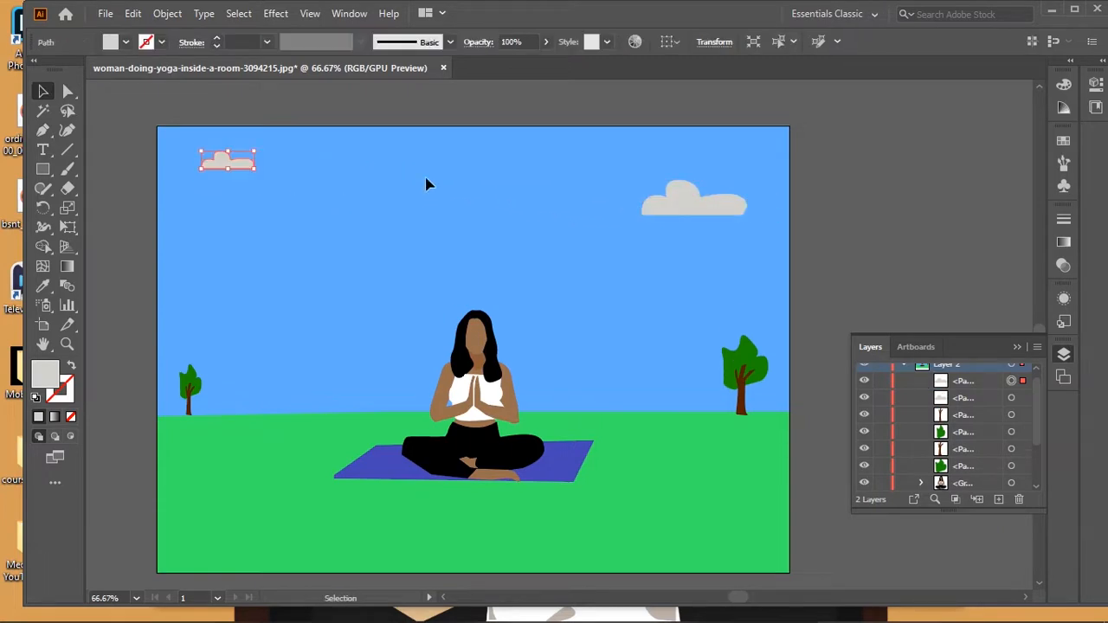
{"action": "left_click_drag", "start_coordinate": [676, 209], "coordinate": [493, 198]}
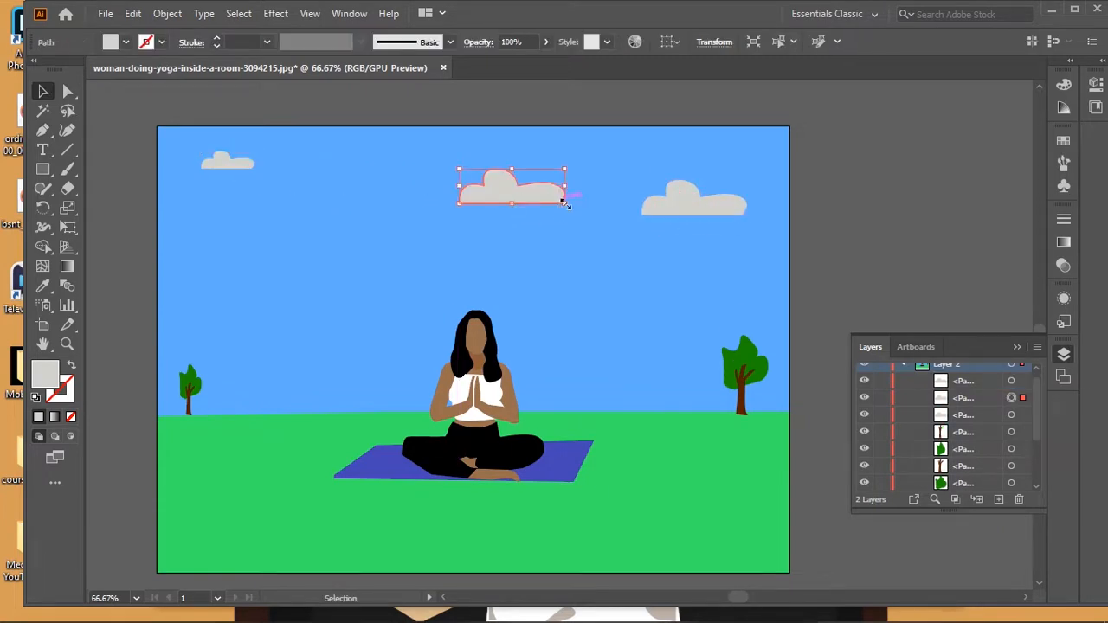
{"action": "left_click_drag", "start_coordinate": [567, 205], "coordinate": [293, 219]}
Step: Add a third, tiny cloud copy near the artboard's upper edge between the others, and shrink the corner cloud slightly
{"action": "left_click", "coordinate": [692, 206]}
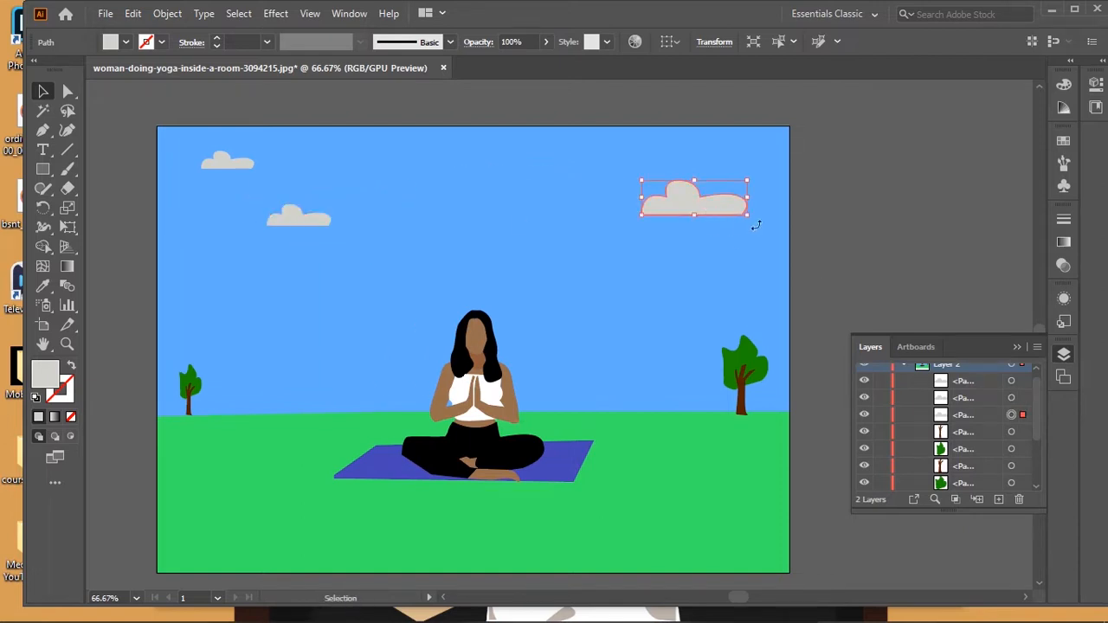
{"action": "left_click_drag", "start_coordinate": [699, 208], "coordinate": [439, 153]}
{"action": "left_click", "coordinate": [532, 204]}
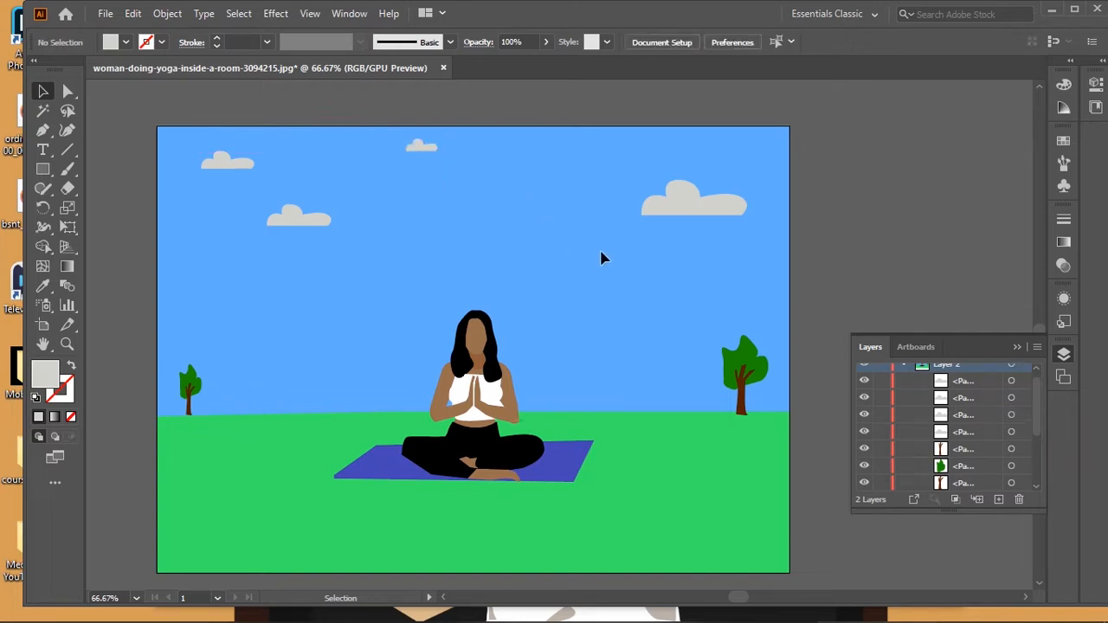
{"action": "left_click", "coordinate": [232, 165]}
{"action": "left_click_drag", "start_coordinate": [255, 170], "coordinate": [237, 163]}
{"action": "left_click", "coordinate": [370, 218]}
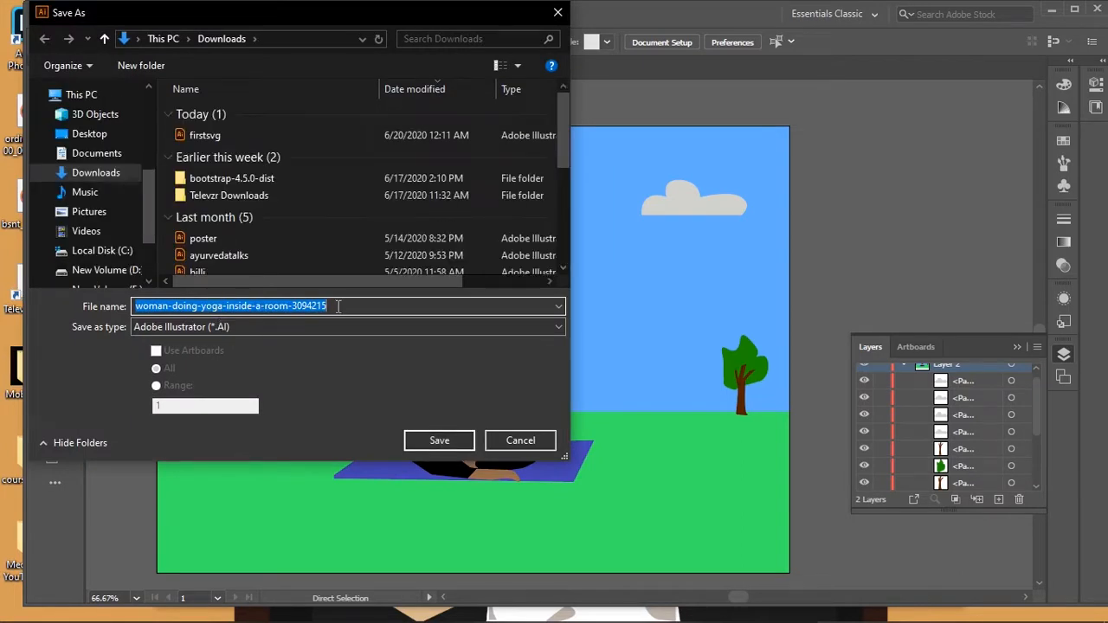
Step: Save the artwork in Downloads as an Adobe Illustrator file named talent with the Illustrator 2020 version options
{"action": "key", "text": "BackSpace"}
{"action": "type", "text": "ta"}
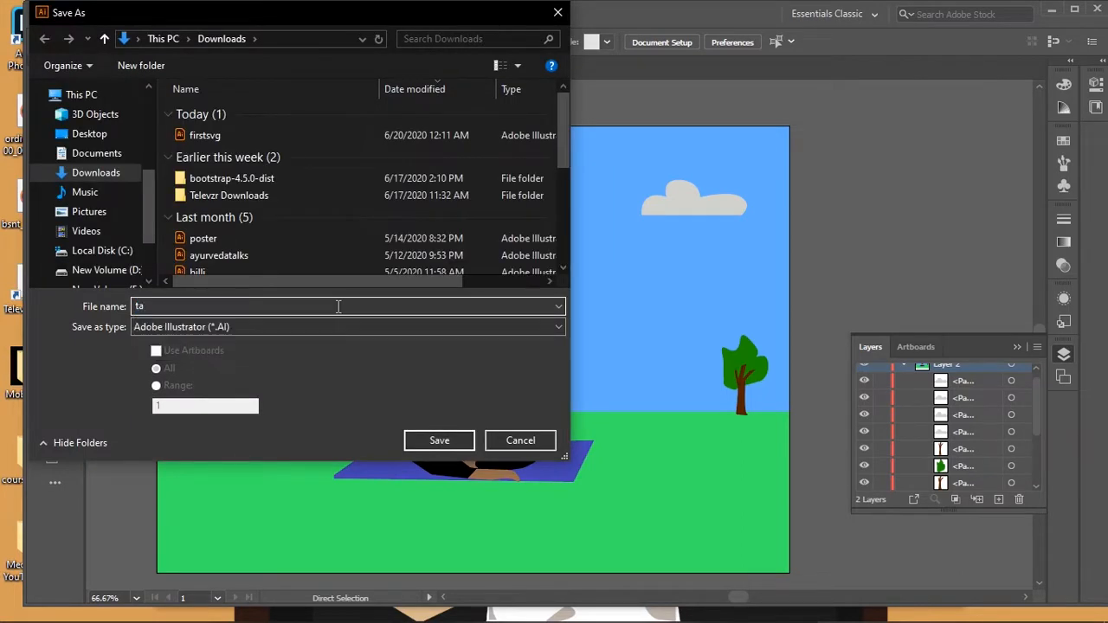
{"action": "type", "text": "lent"}
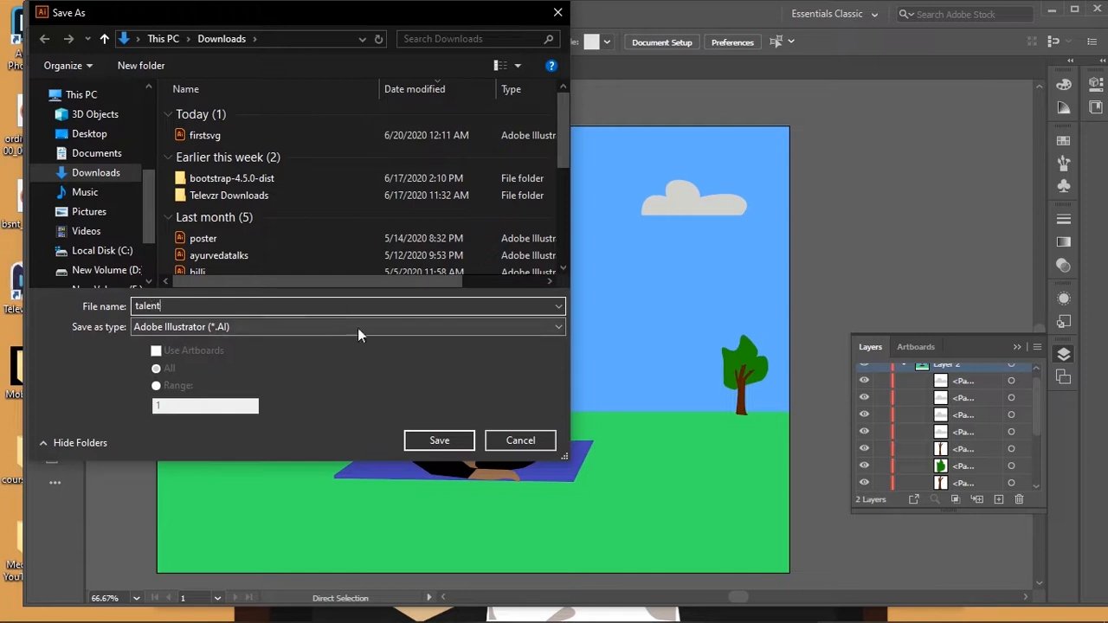
{"action": "left_click", "coordinate": [437, 442]}
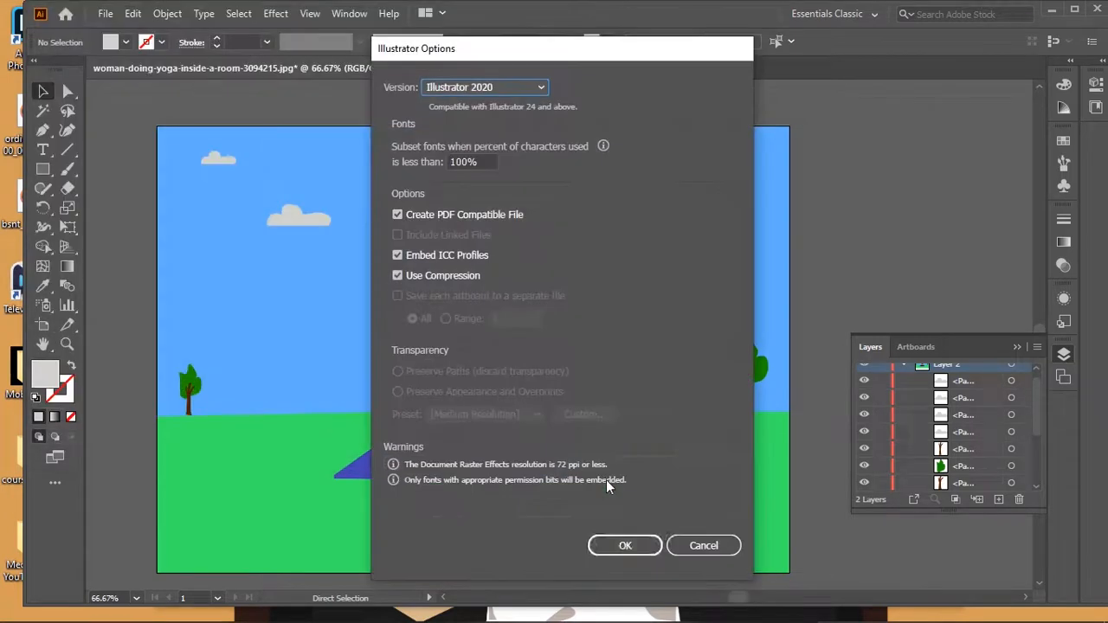
{"action": "left_click", "coordinate": [630, 547]}
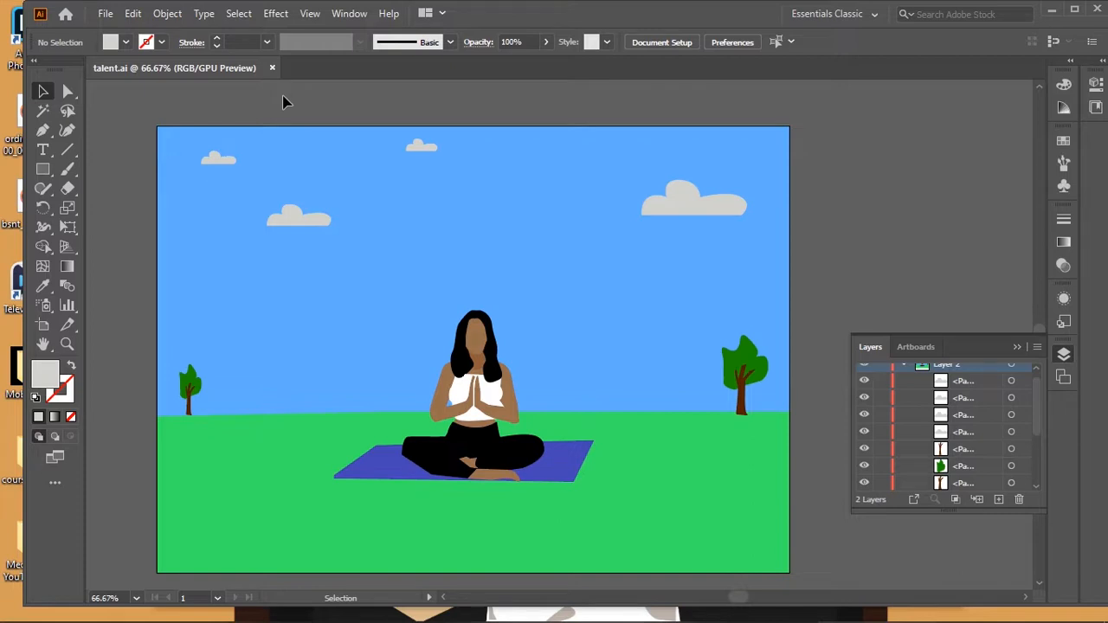
Step: Export the artwork as an SVG file named talent with internal CSS styling, preserved images and two decimals
{"action": "left_click", "coordinate": [103, 15]}
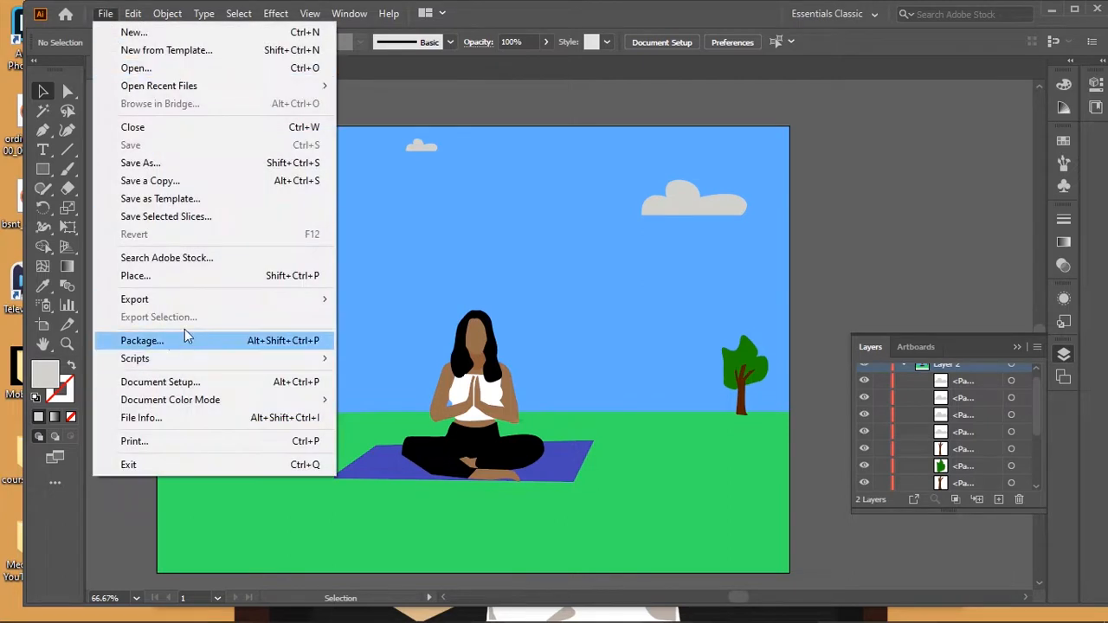
{"action": "mouse_move", "coordinate": [272, 302]}
{"action": "left_click", "coordinate": [425, 319]}
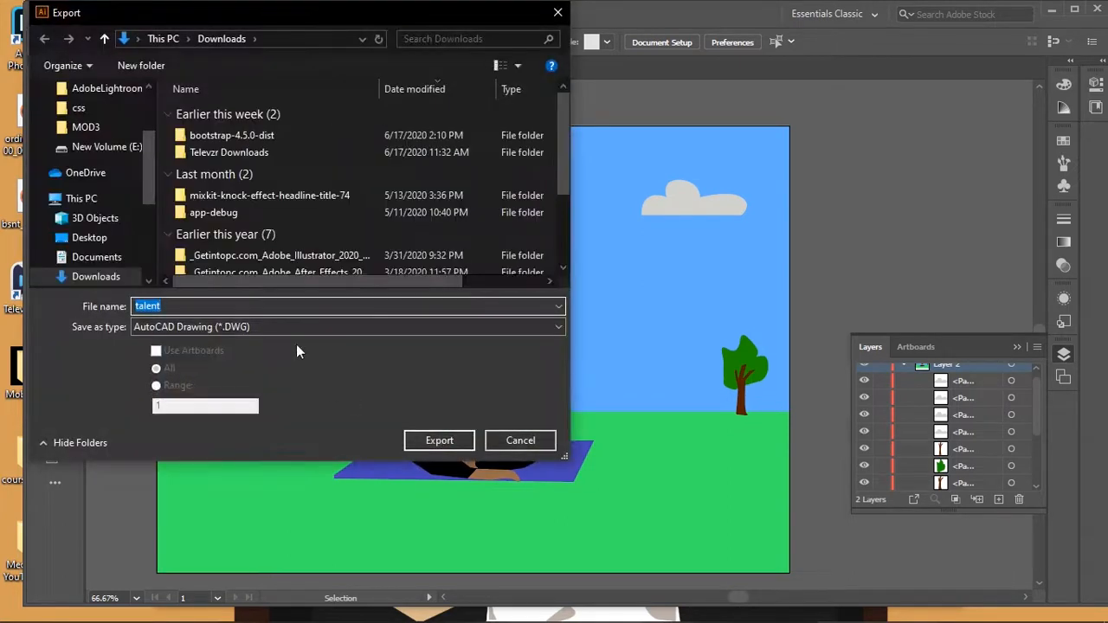
{"action": "left_click", "coordinate": [293, 328]}
{"action": "left_click", "coordinate": [222, 464]}
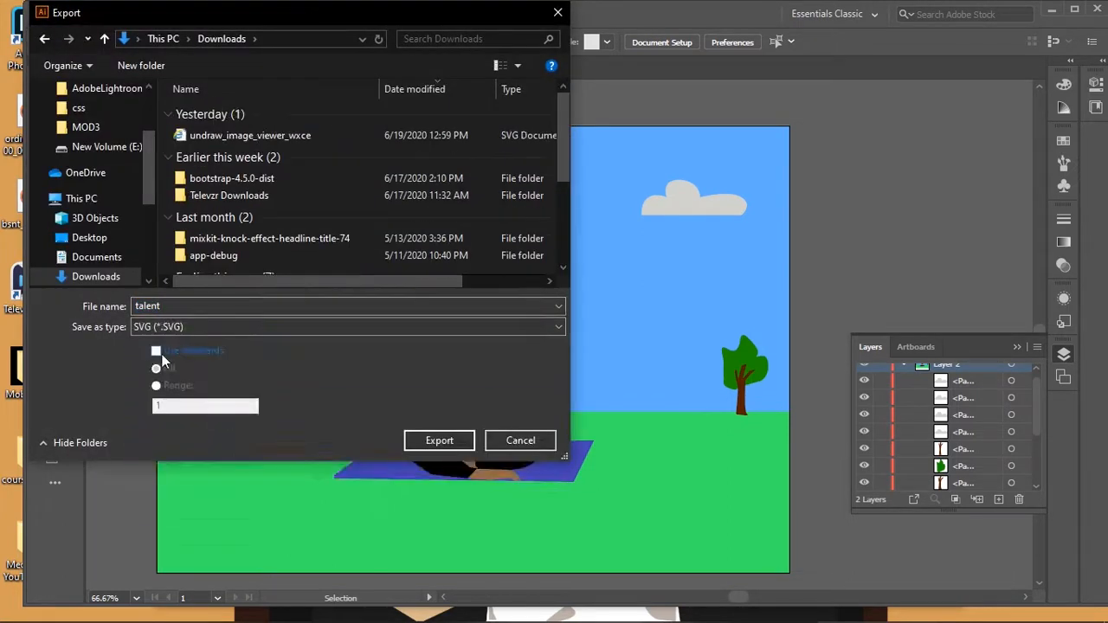
{"action": "left_click", "coordinate": [462, 450]}
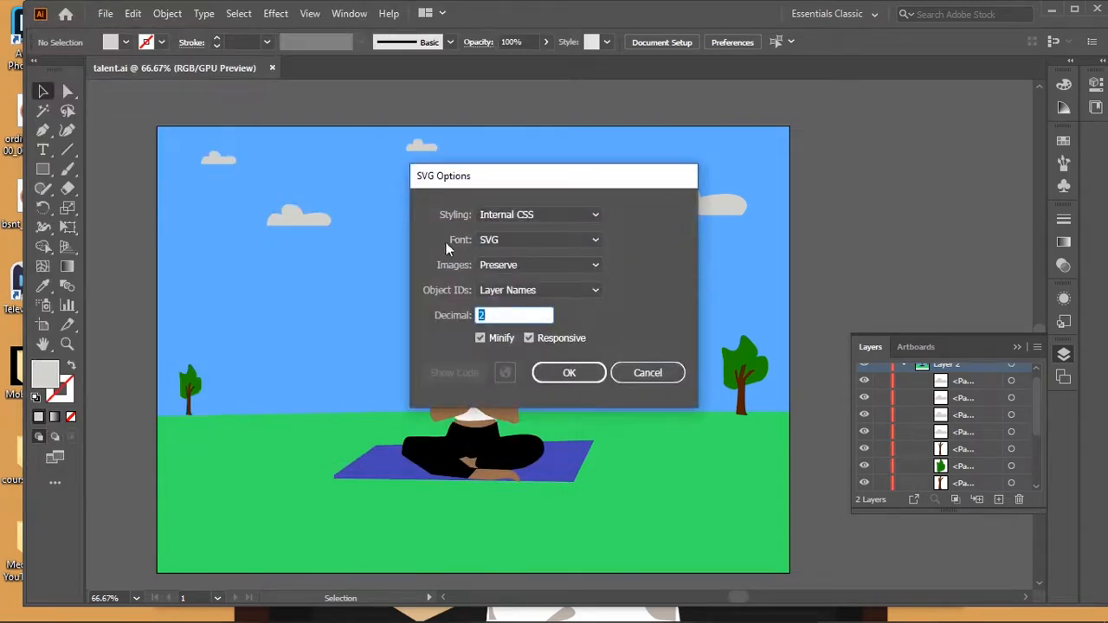
{"action": "left_click", "coordinate": [584, 372]}
Step: Set up another export of the artwork named talent in JPEG format
{"action": "left_click", "coordinate": [105, 14]}
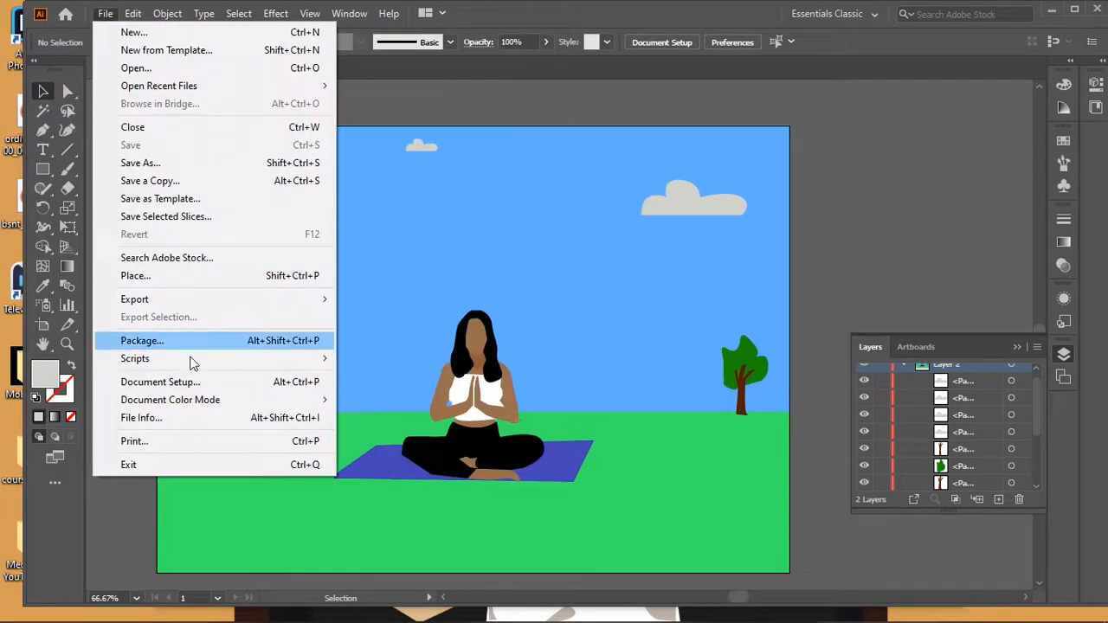
{"action": "mouse_move", "coordinate": [188, 300]}
{"action": "left_click", "coordinate": [384, 317]}
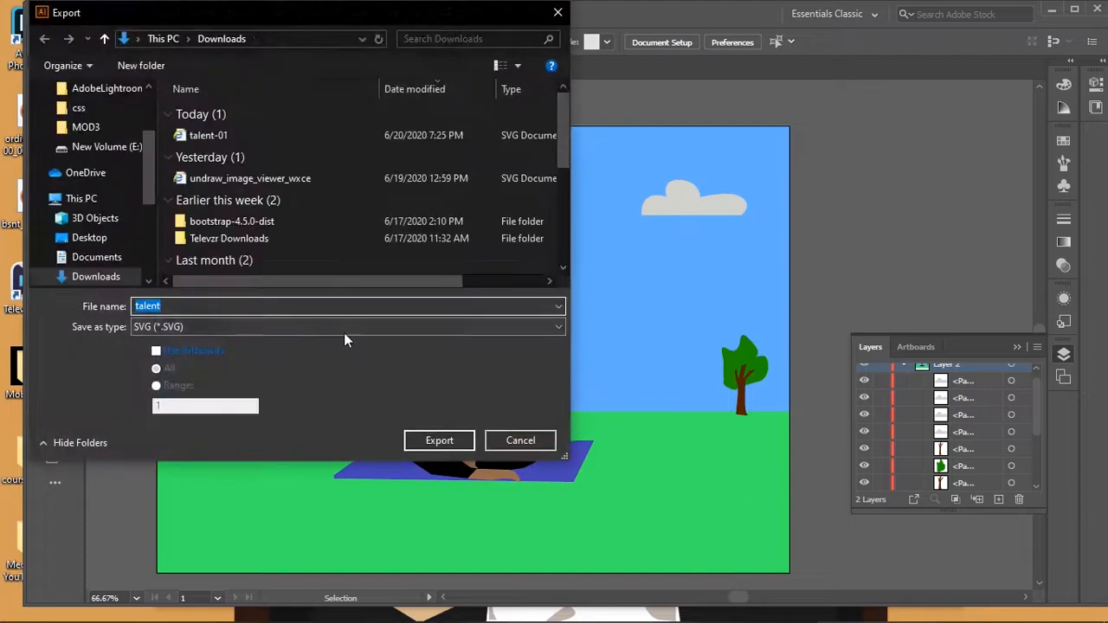
{"action": "left_click", "coordinate": [344, 327]}
{"action": "left_click", "coordinate": [291, 417]}
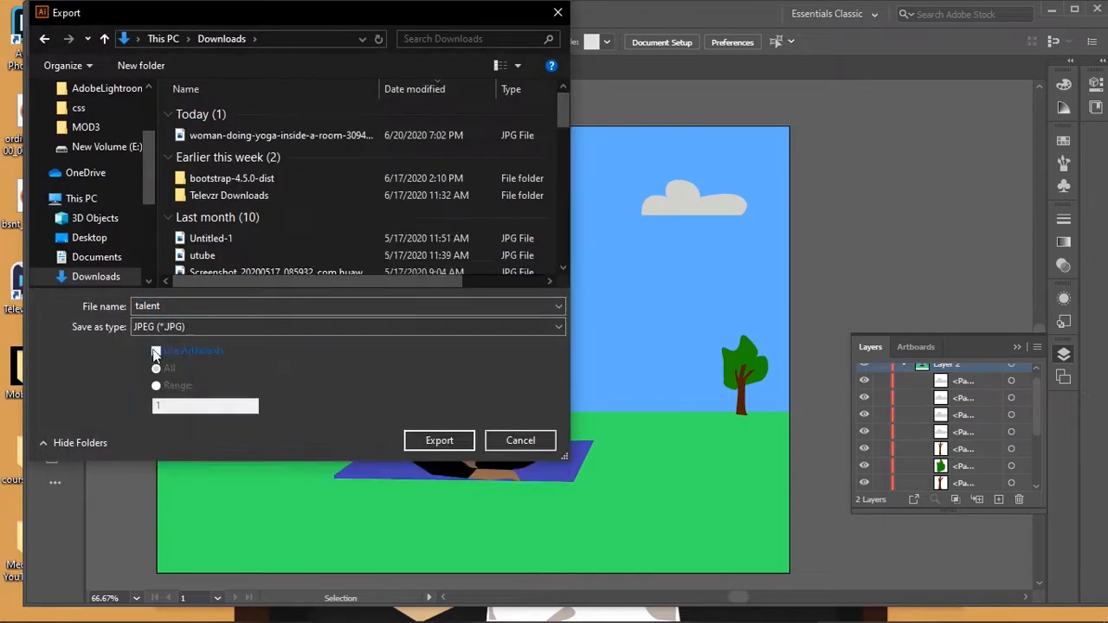